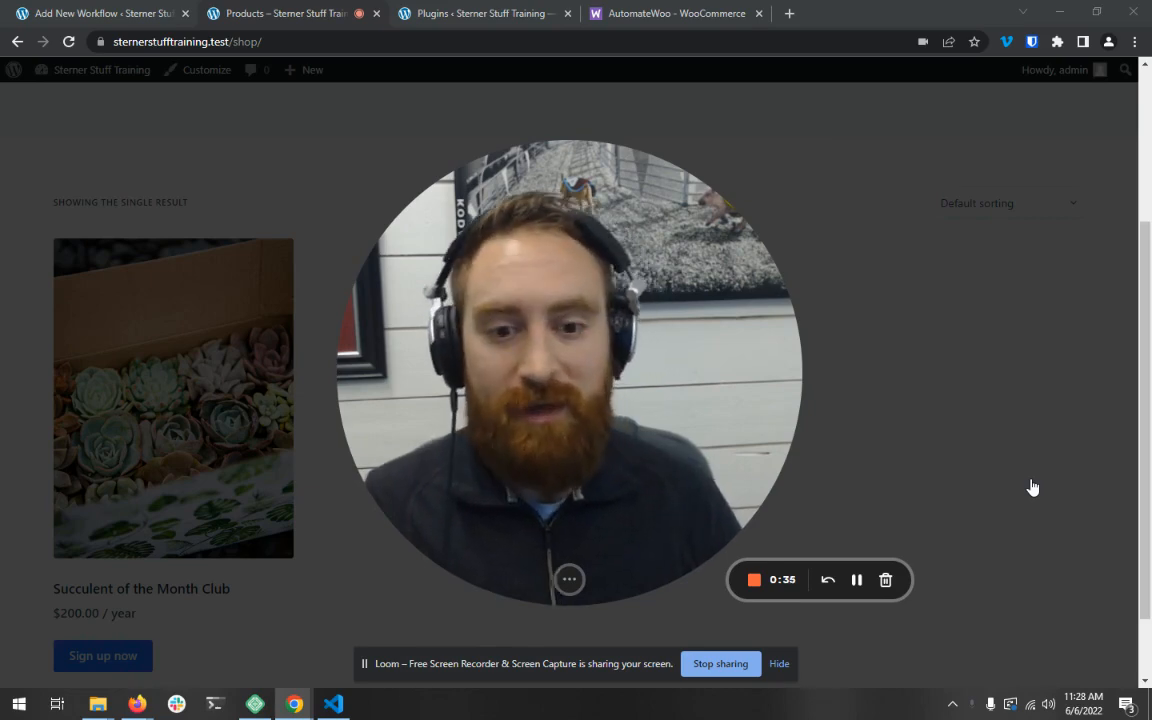
Review the installed plugins list and the AutomateWoo product page on WooCommerce.com
click(549, 582)
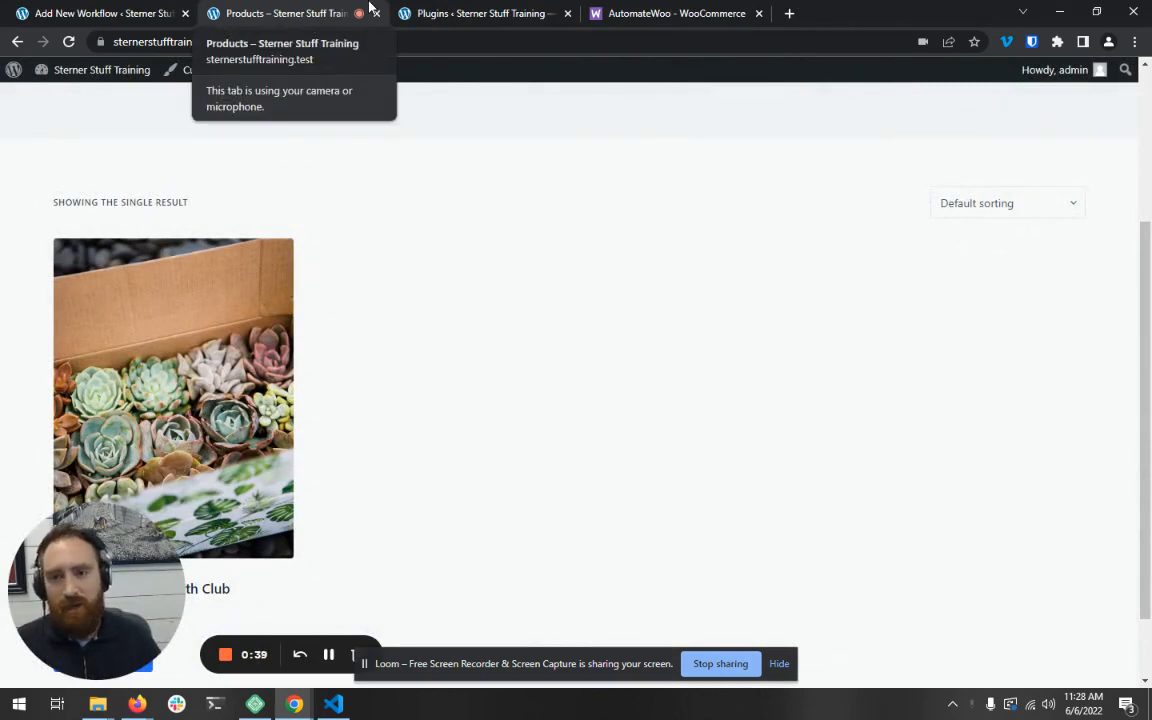
click(470, 13)
scroll(537, 236, up, 1)
scroll(537, 236, up, 1)
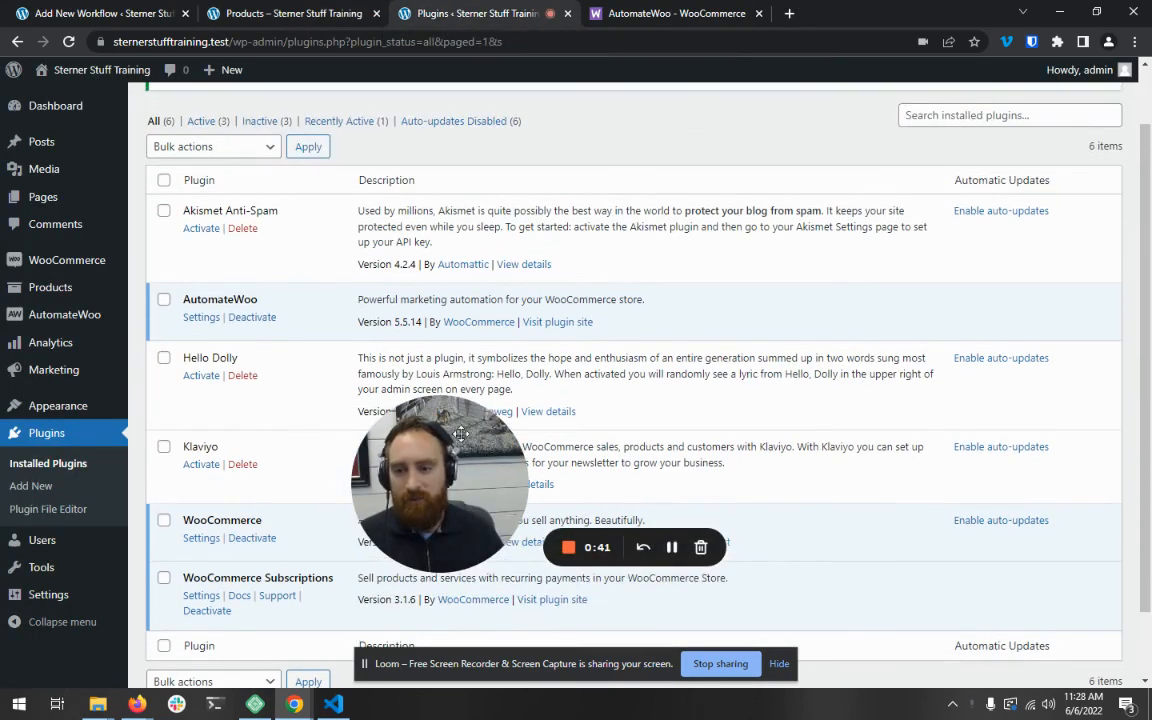
drag(440, 485, 1040, 595)
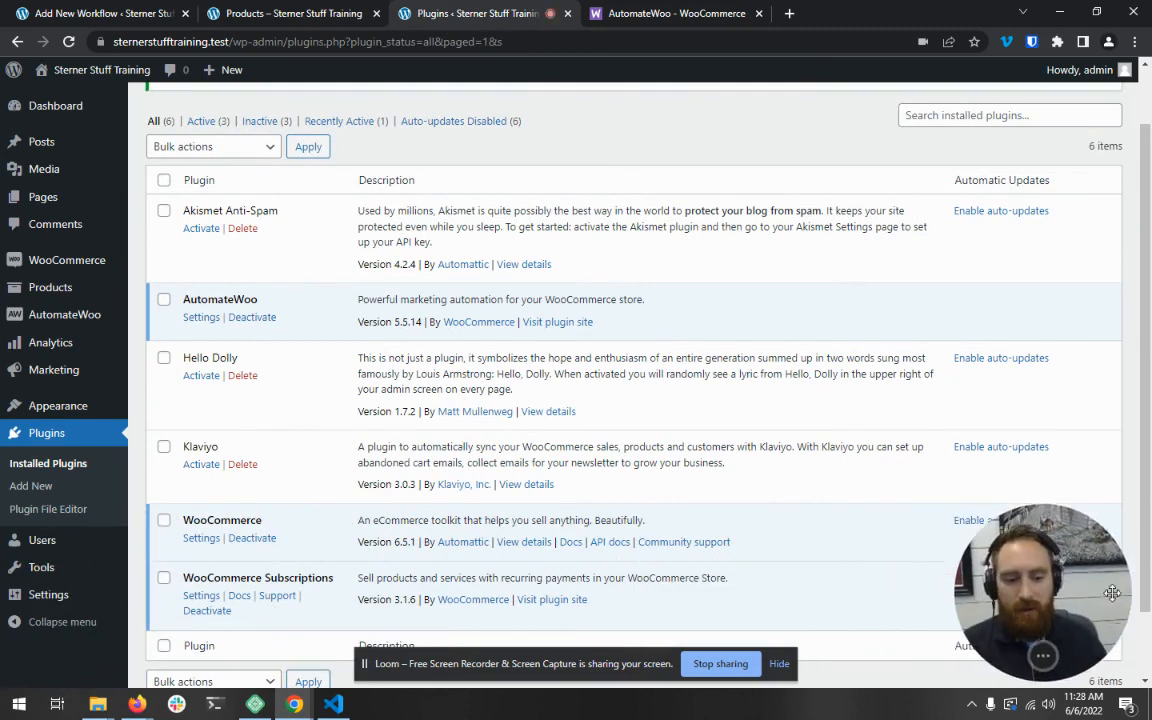
scroll(738, 310, up, 2)
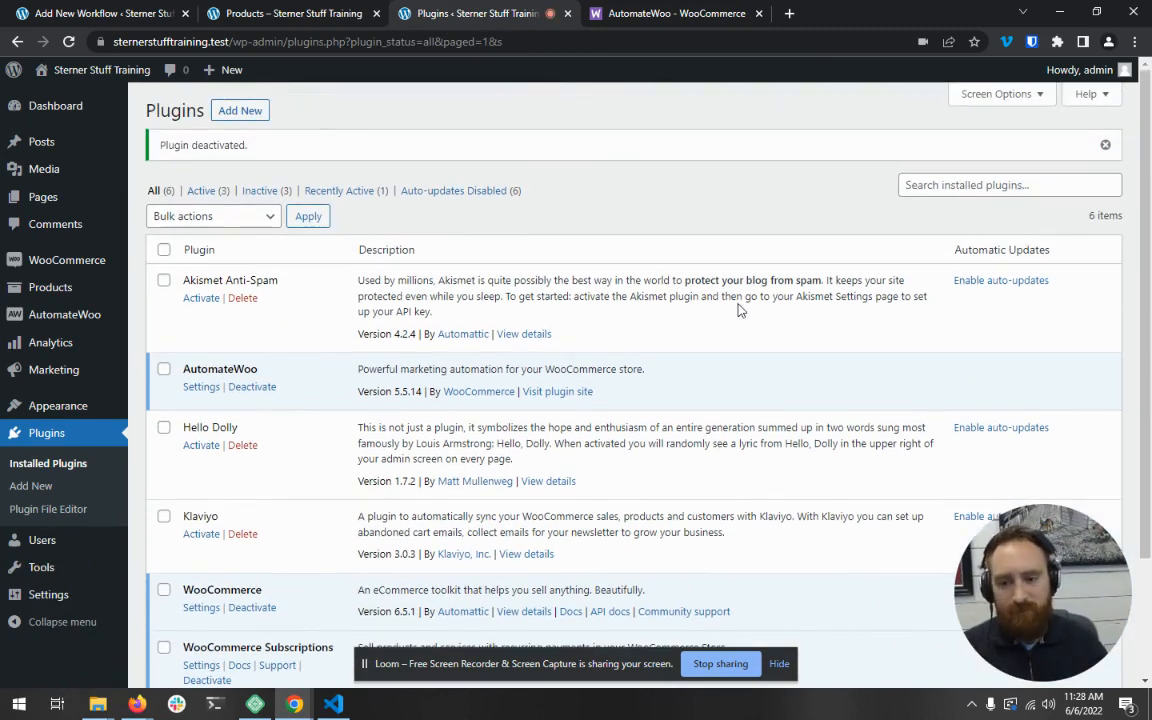
scroll(738, 310, down, 2)
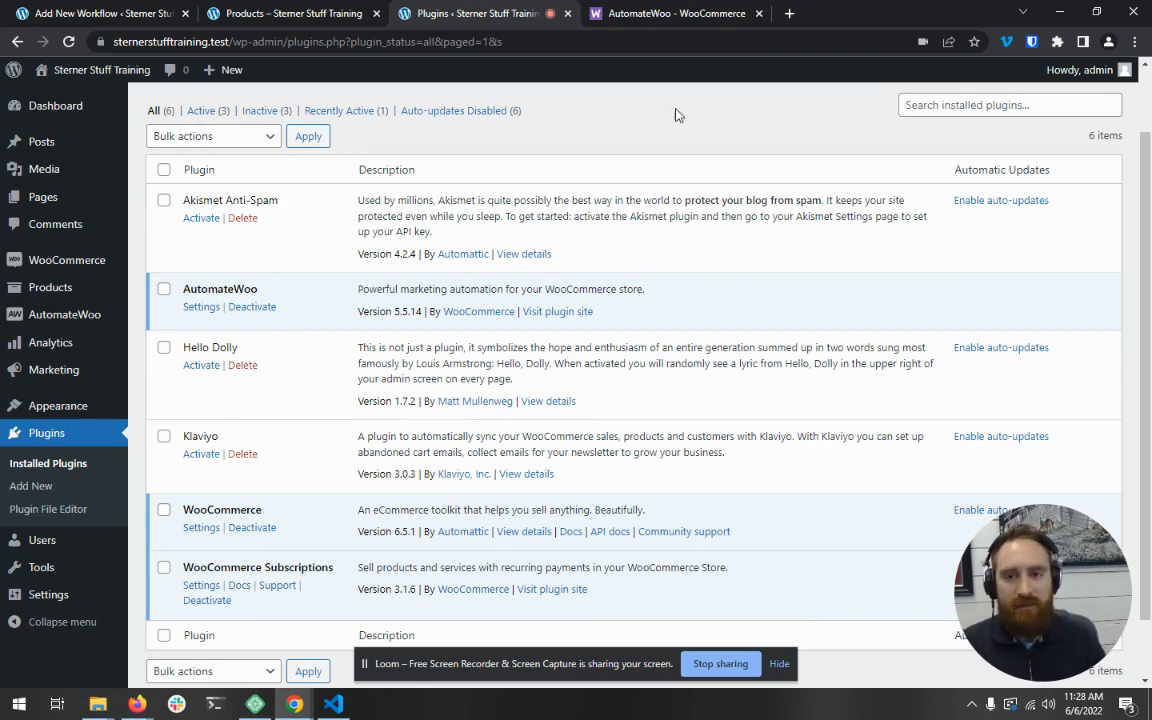
click(655, 10)
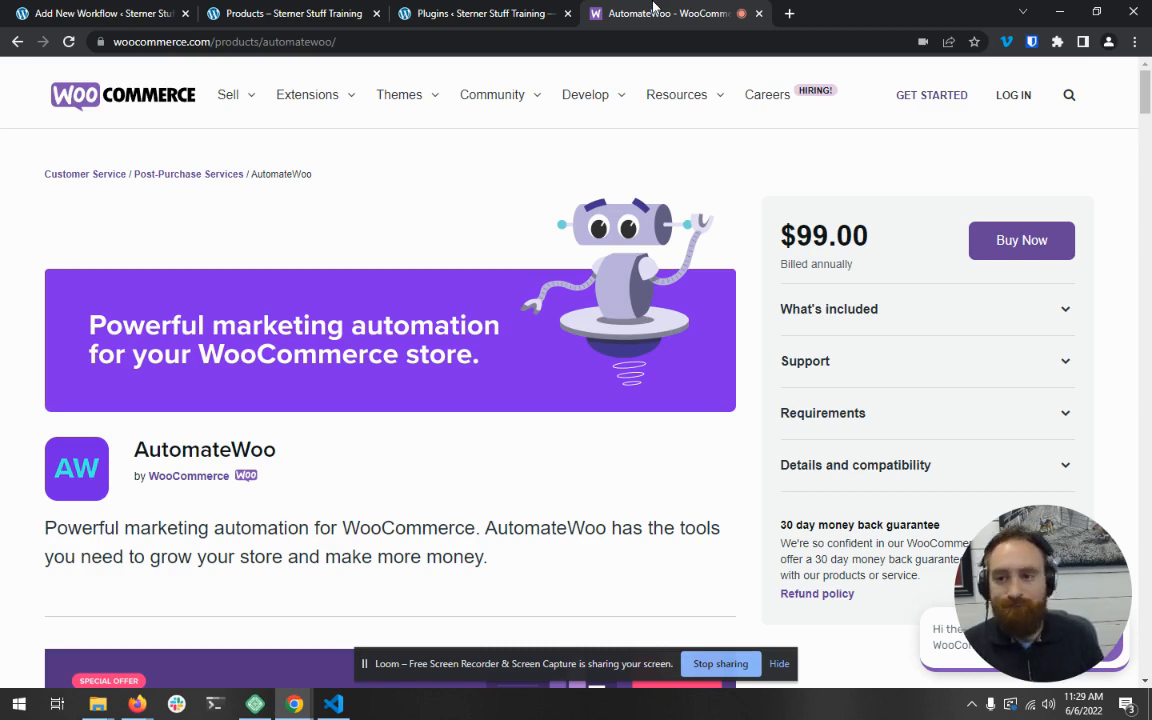
click(505, 11)
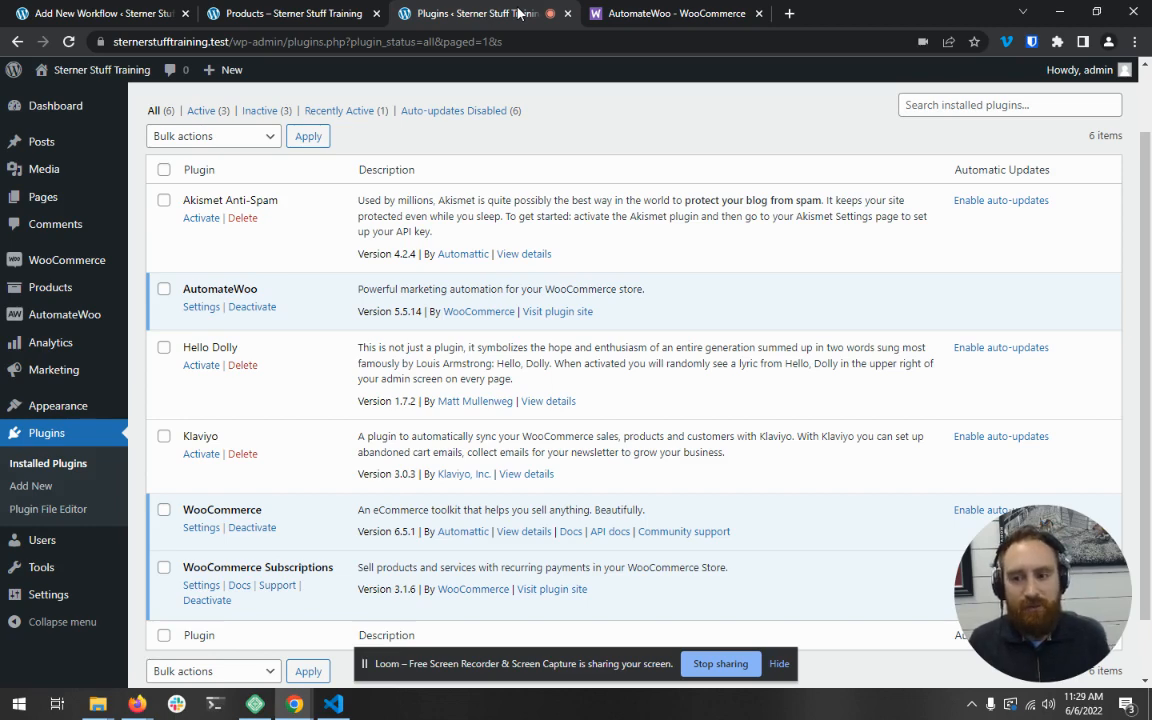
View the Succulent of the Month Club subscription product on the store's shop page
click(309, 8)
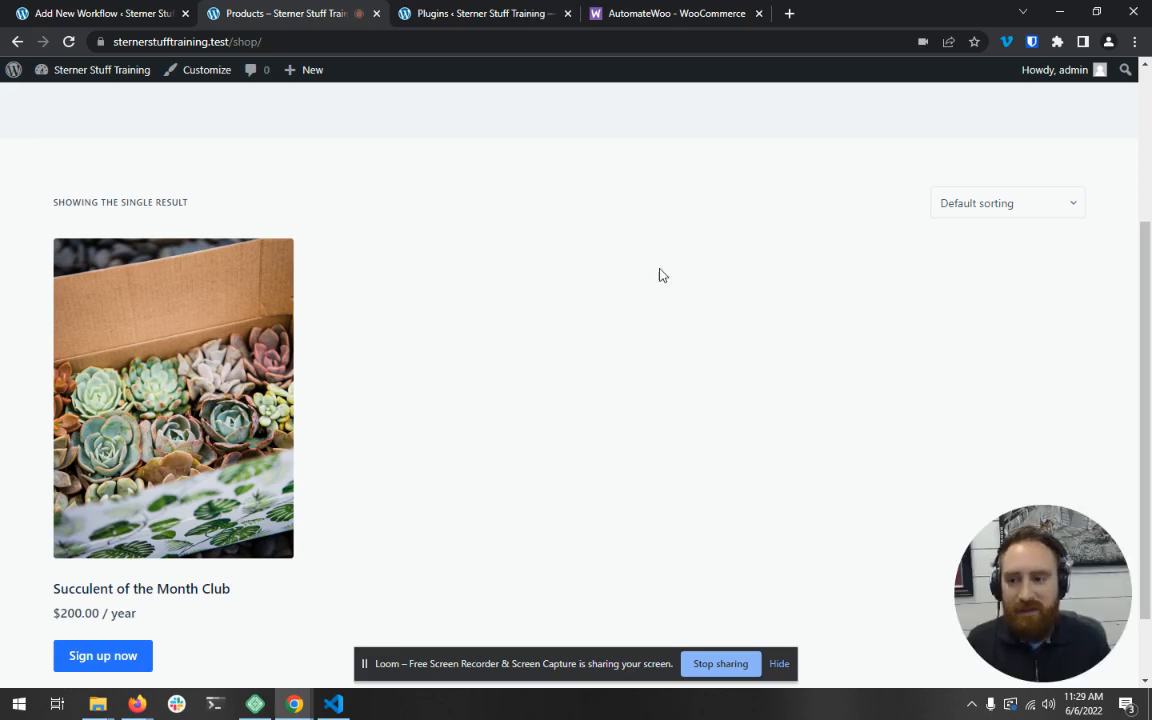
scroll(660, 274, up, 1)
scroll(660, 274, up, 2)
scroll(660, 274, down, 3)
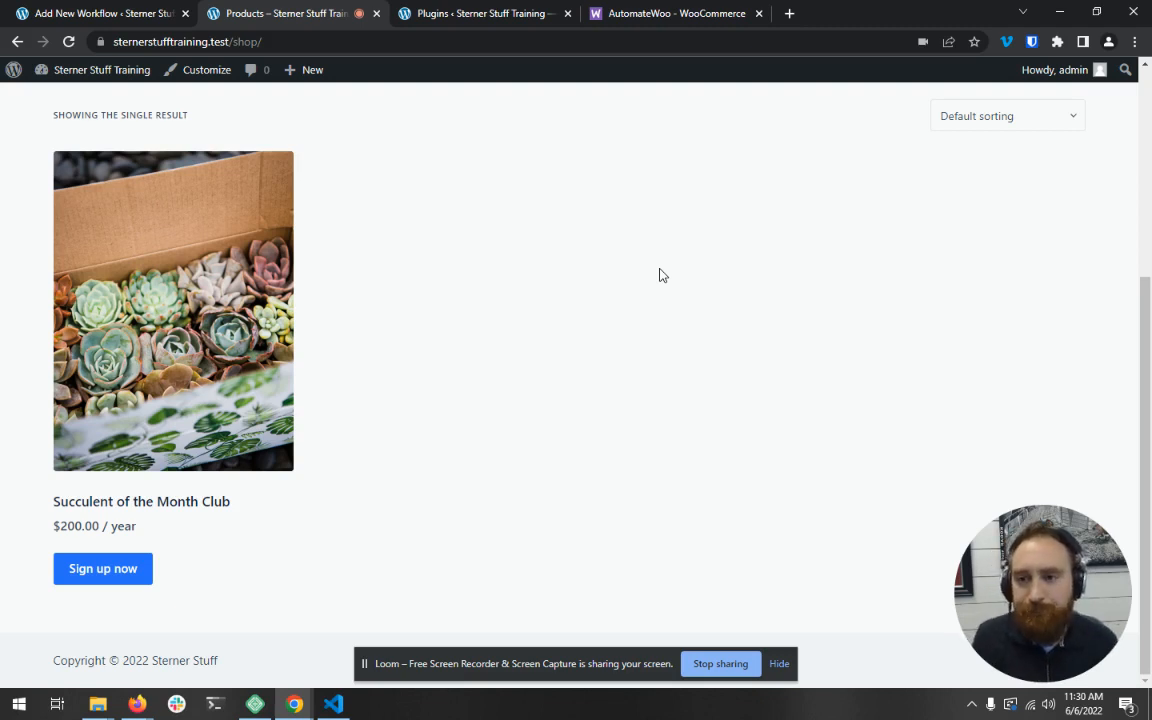
Title the new AutomateWoo workflow "Renewal Reminder Email - 2 Weeks"
click(63, 18)
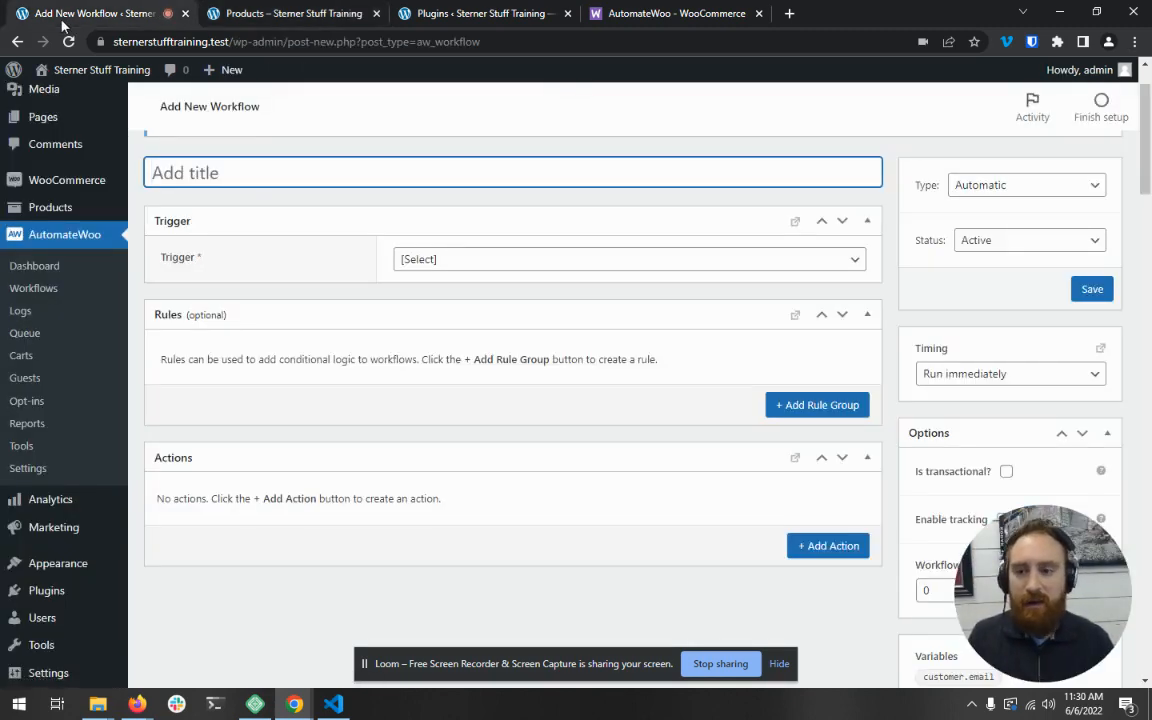
scroll(325, 315, up, 1)
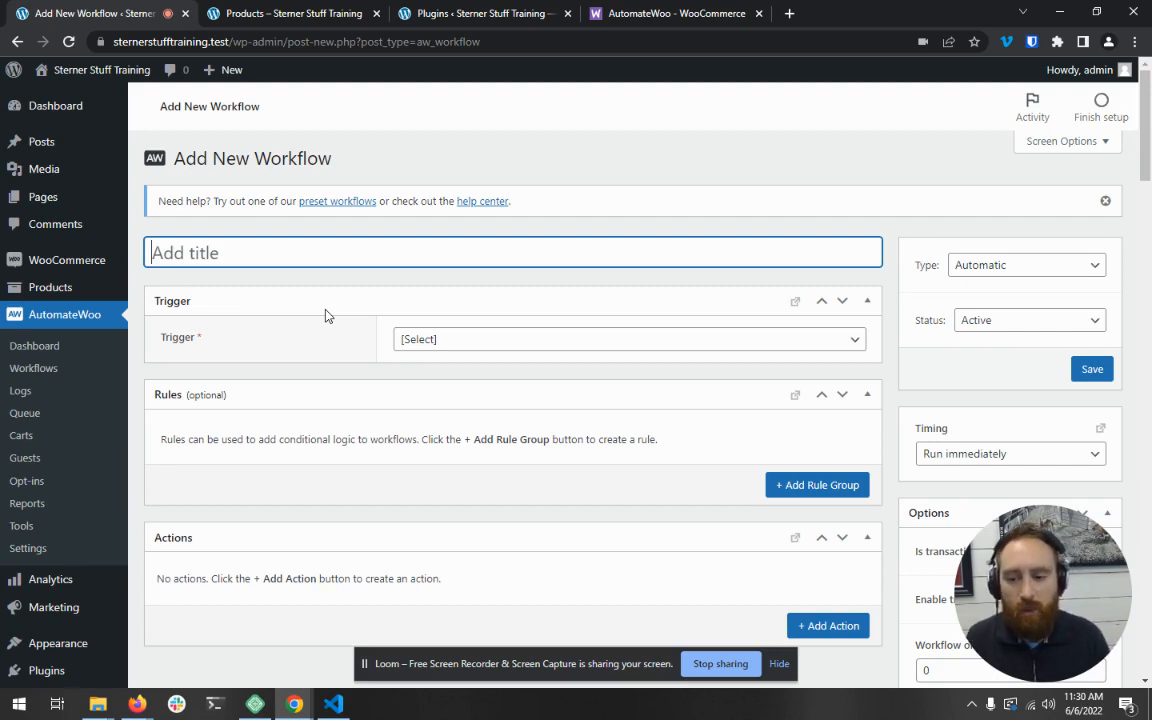
click(340, 704)
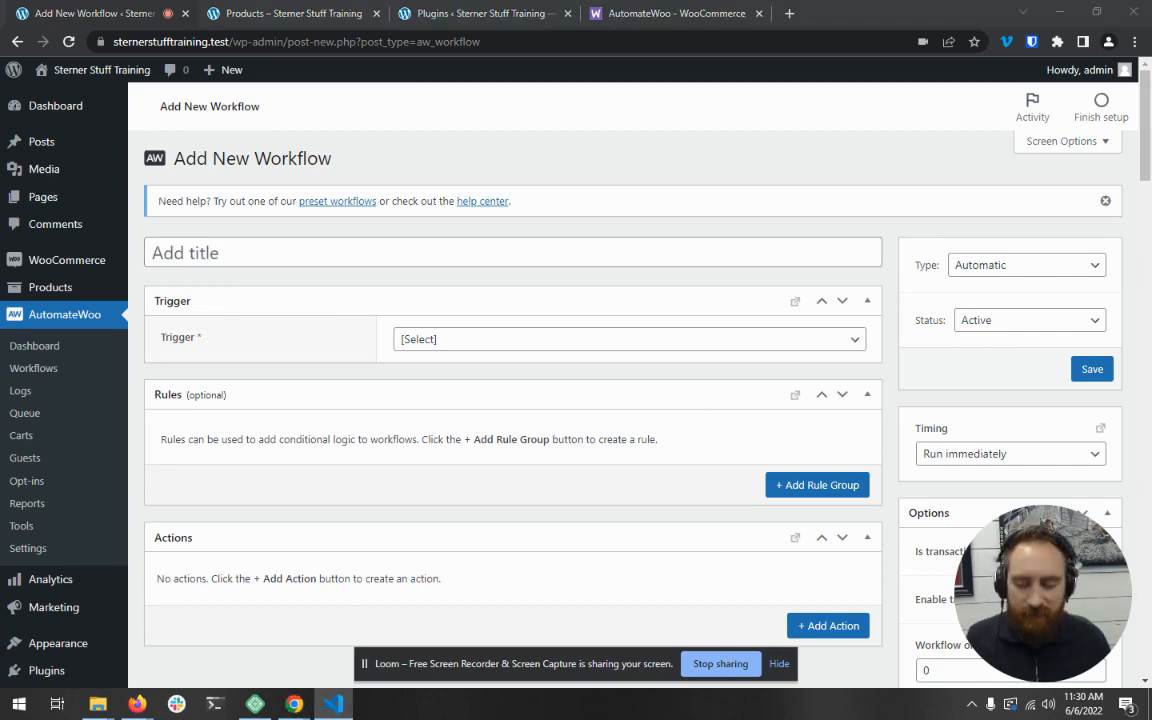
click(600, 260)
text(Renewal Reminder Email - 2 Weeks)
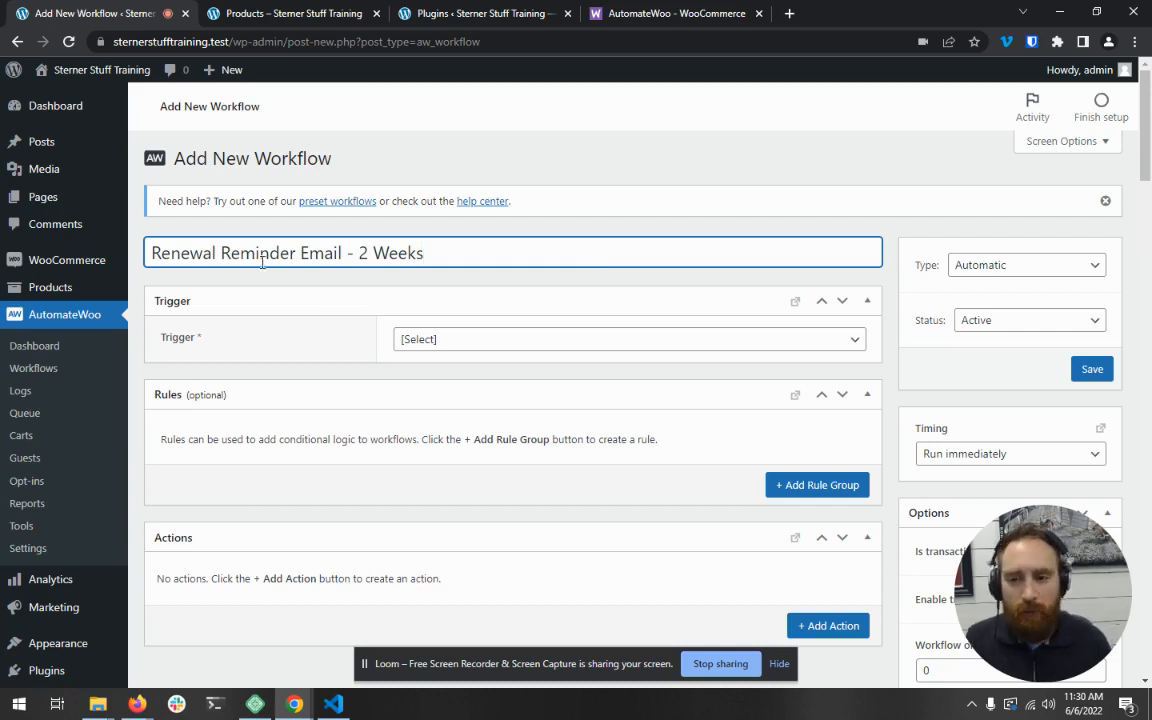
Set the workflow's trigger to Subscription Before Renewal
click(422, 340)
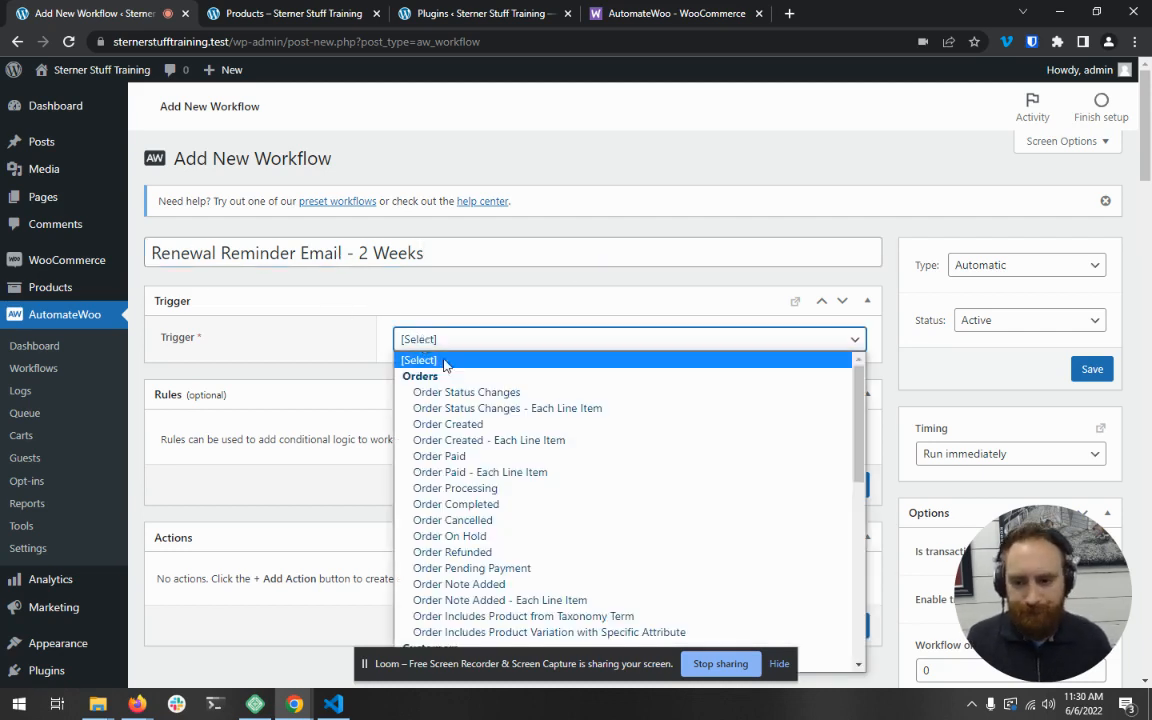
scroll(607, 501, down, 8)
scroll(500, 468, up, 8)
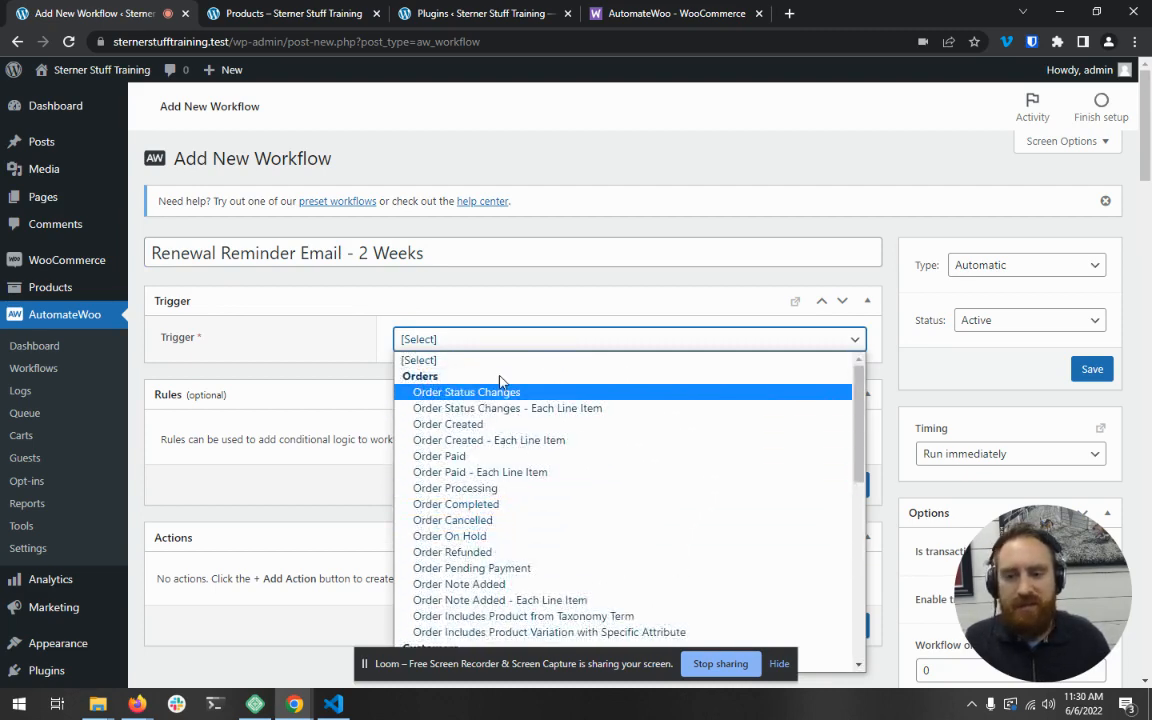
scroll(500, 381, down, 8)
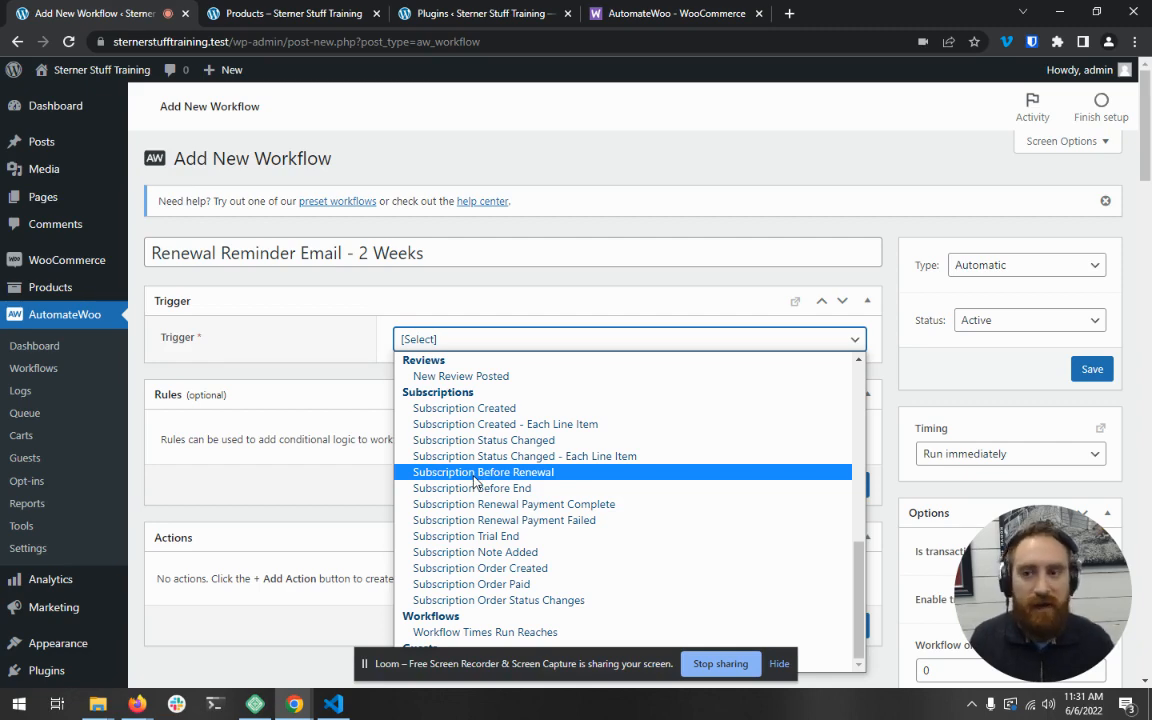
click(300, 13)
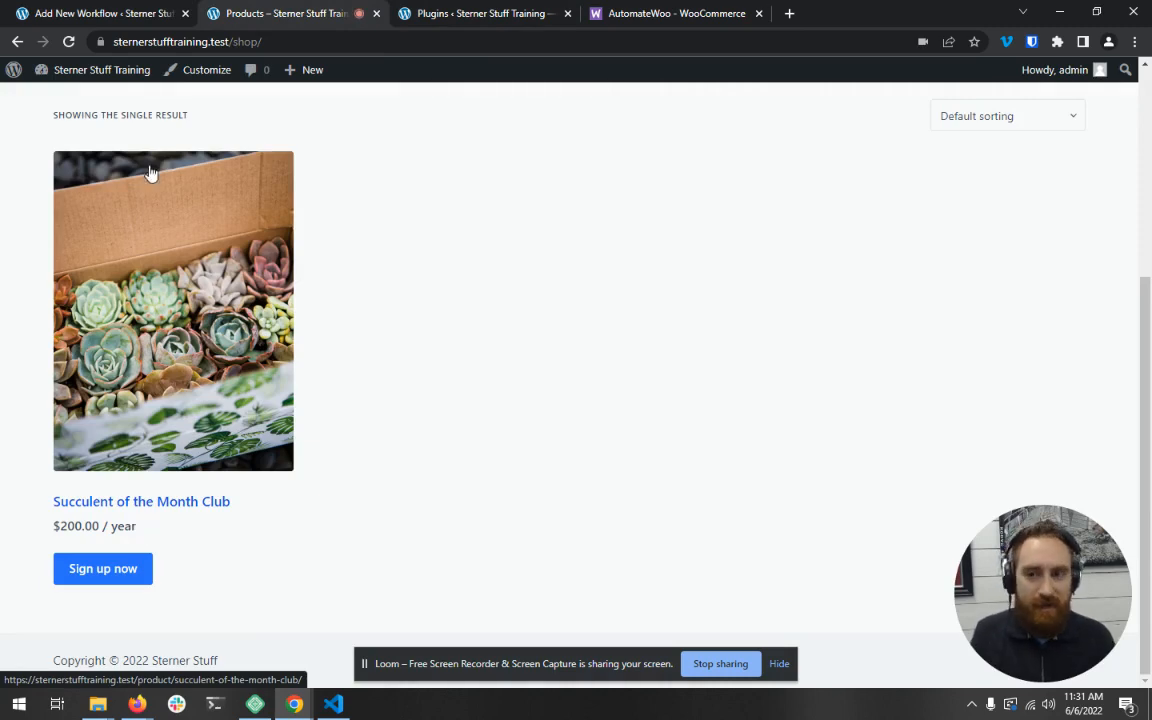
click(150, 13)
click(432, 337)
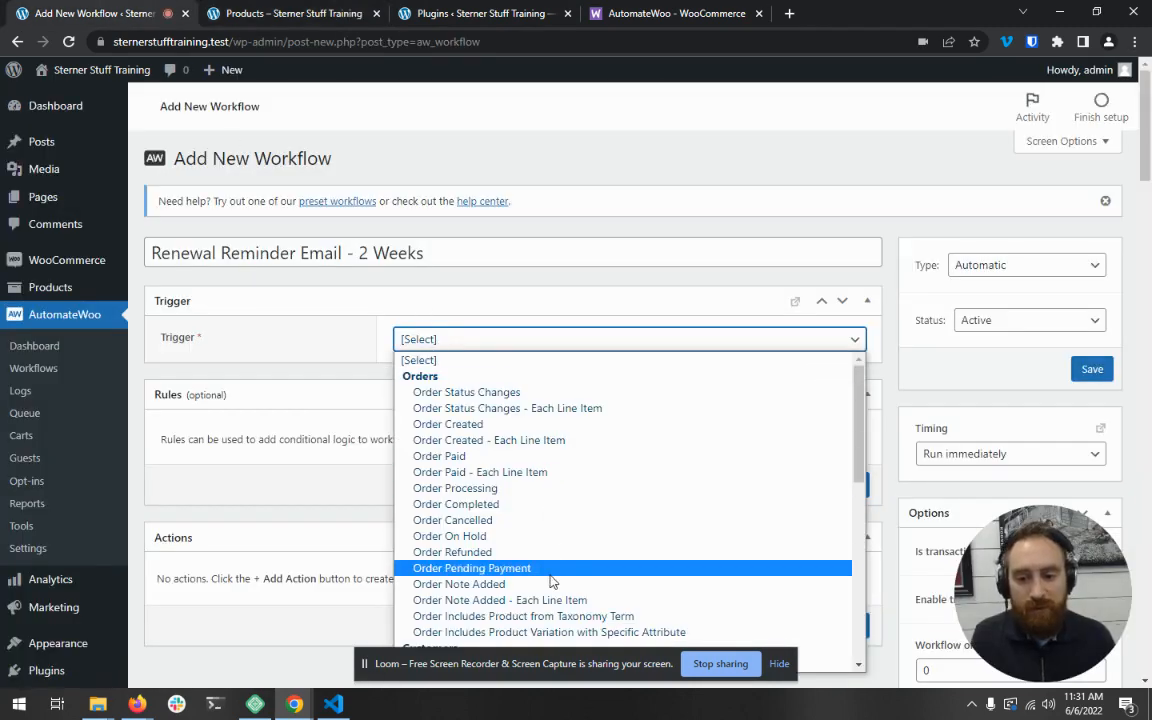
scroll(540, 570, down, 5)
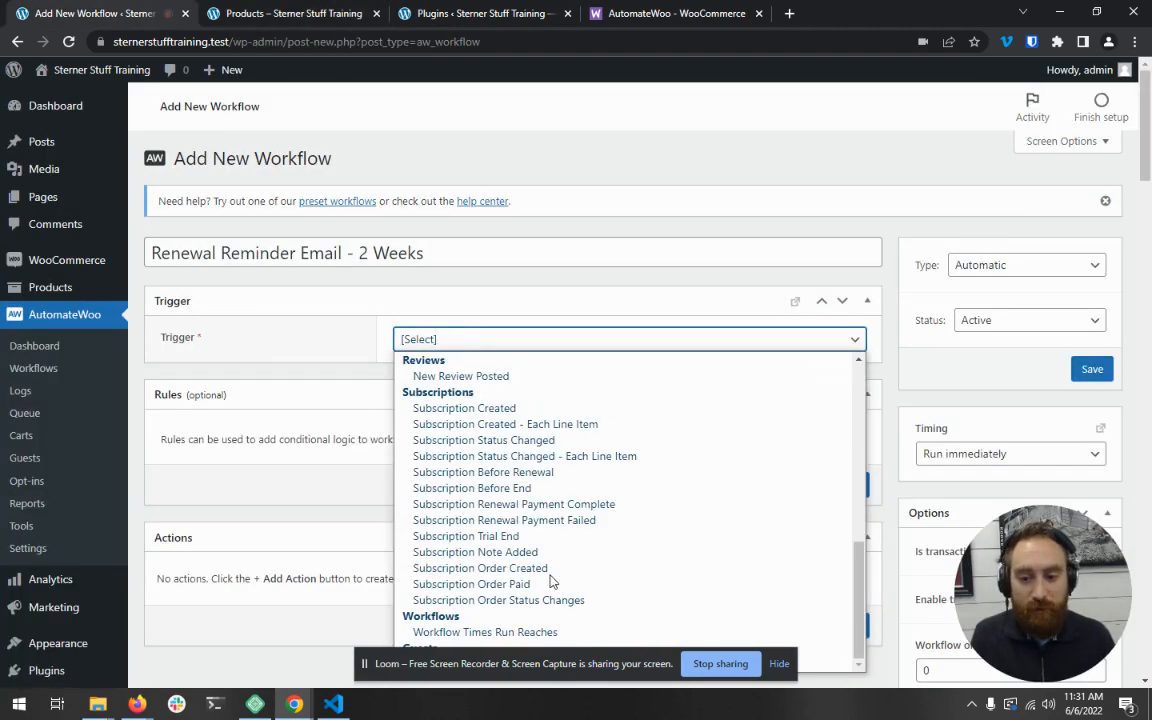
click(547, 474)
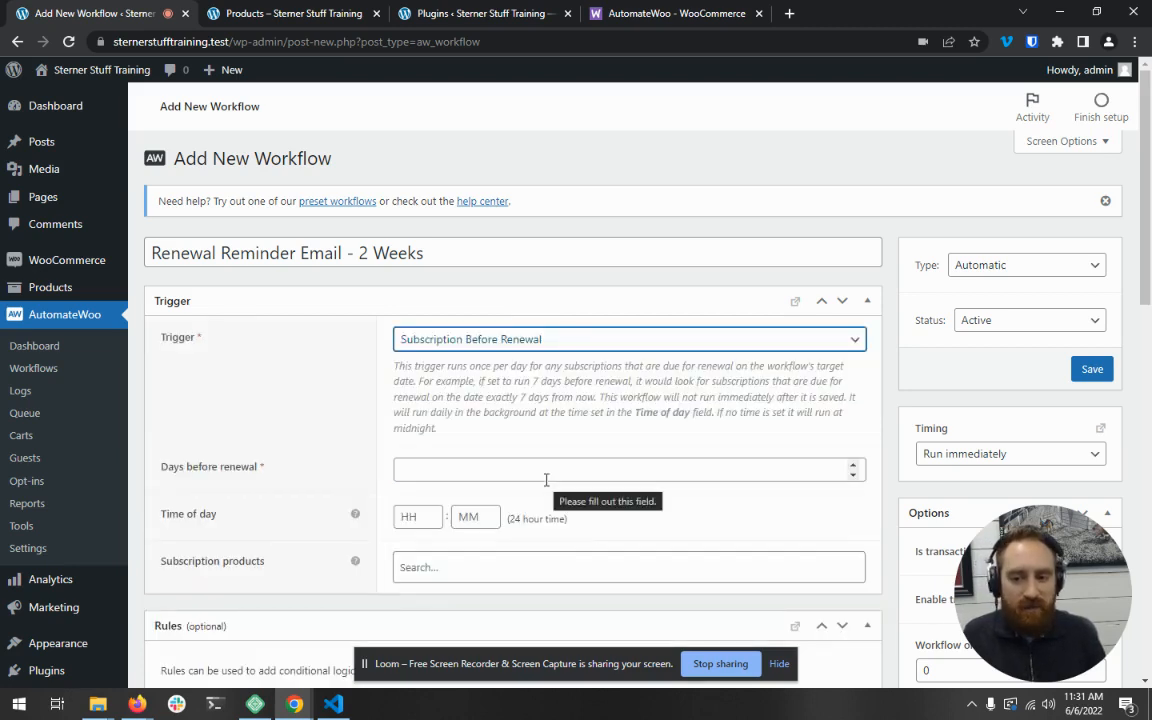
Set the trigger to run 14 days before renewal at 09:00
click(546, 470)
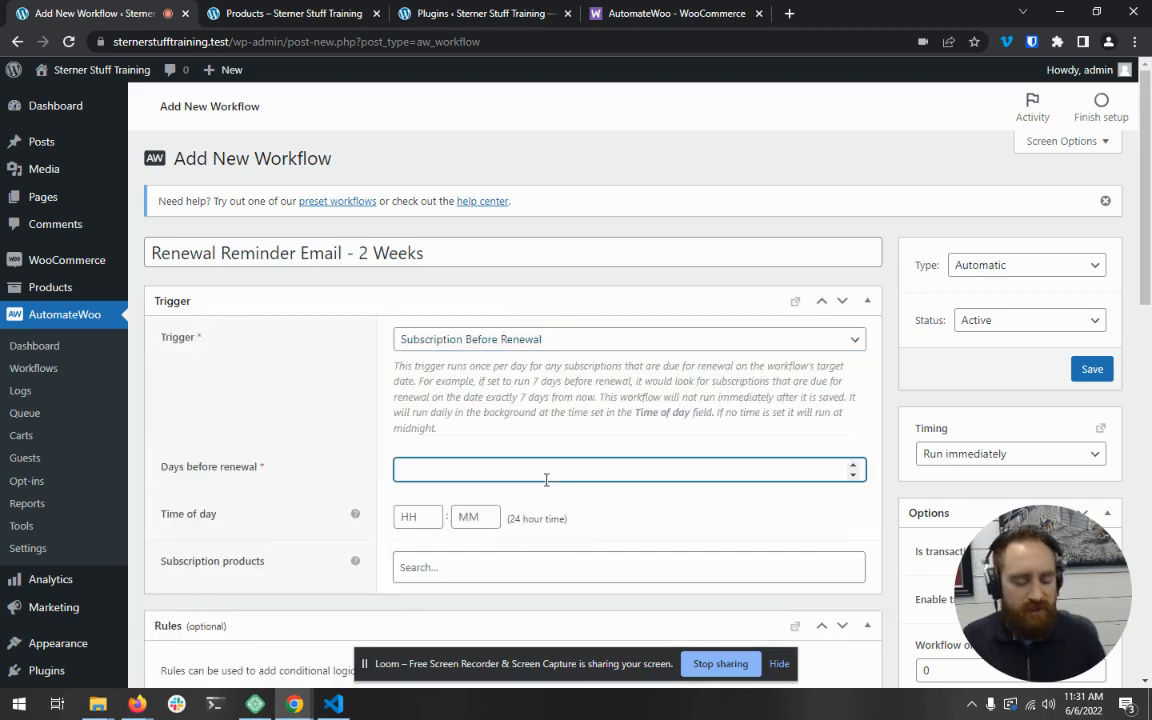
text(14)
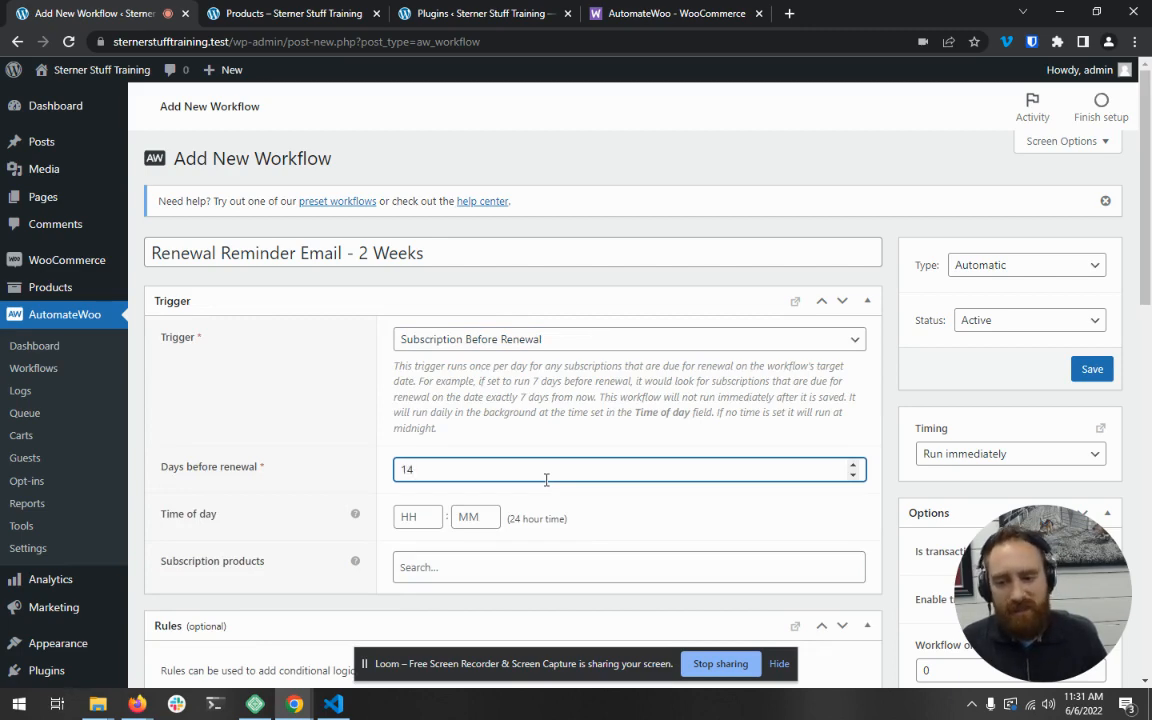
click(423, 519)
text(09)
key(Tab)
text(00)
key(Tab)
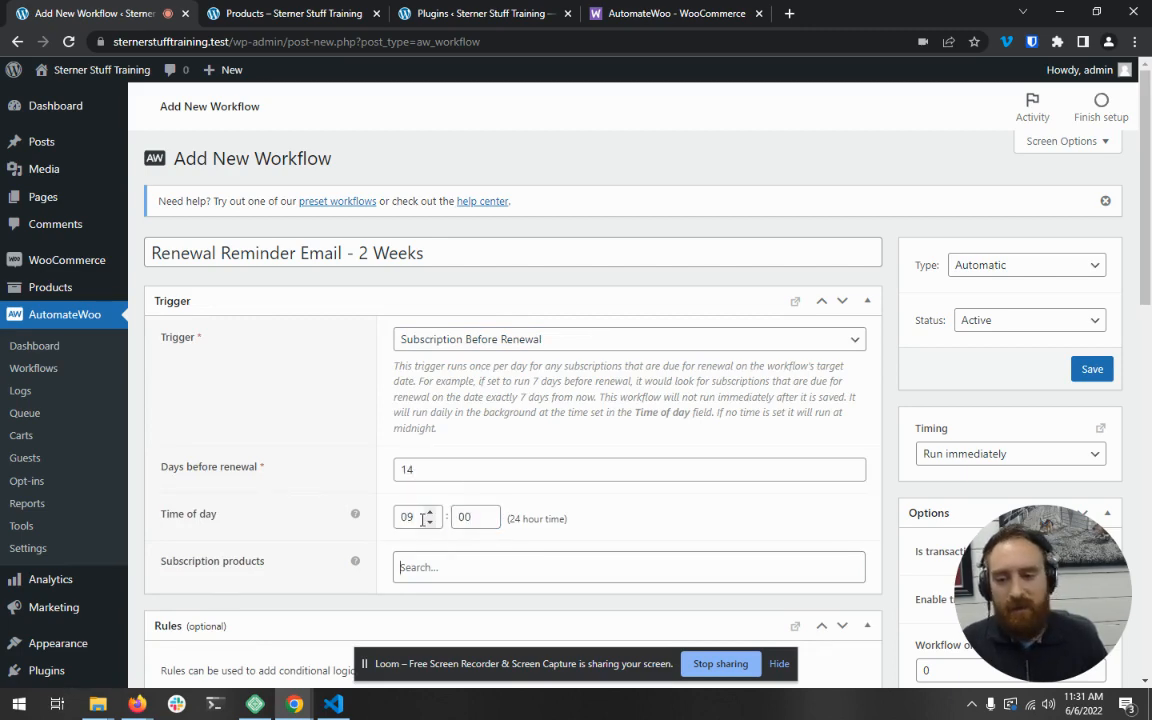
Restrict the trigger's subscription products to Succulent of the Month Club
scroll(390, 448, down, 1)
scroll(390, 448, down, 2)
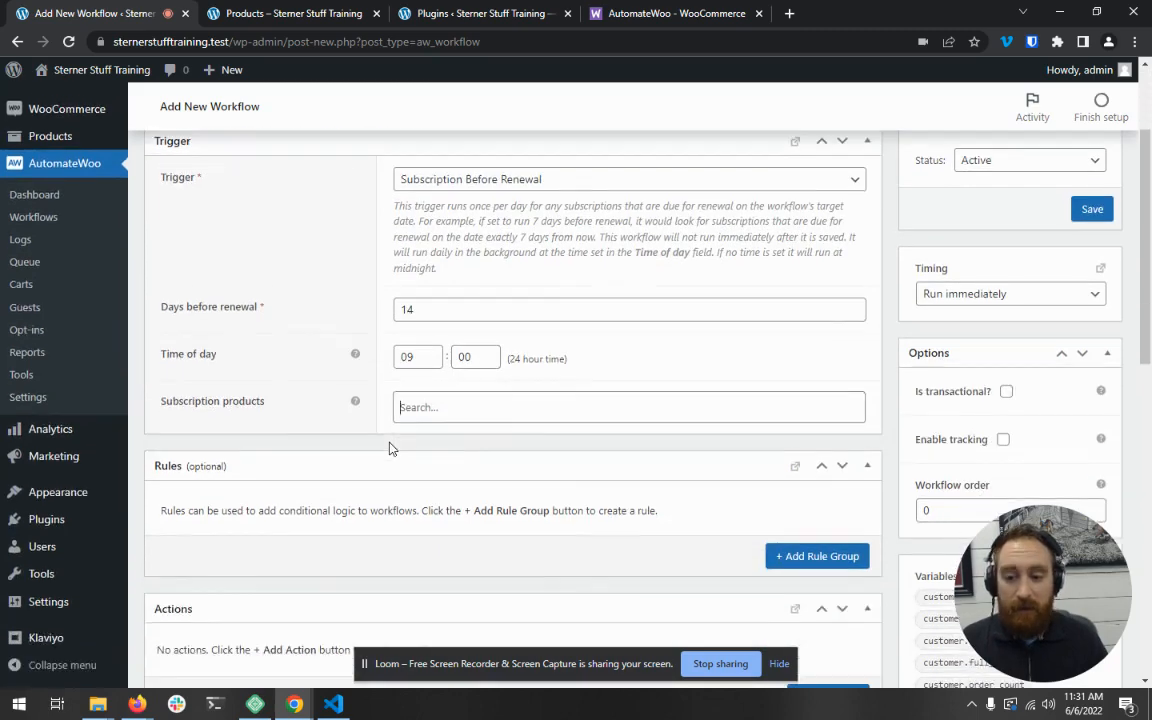
text(succul)
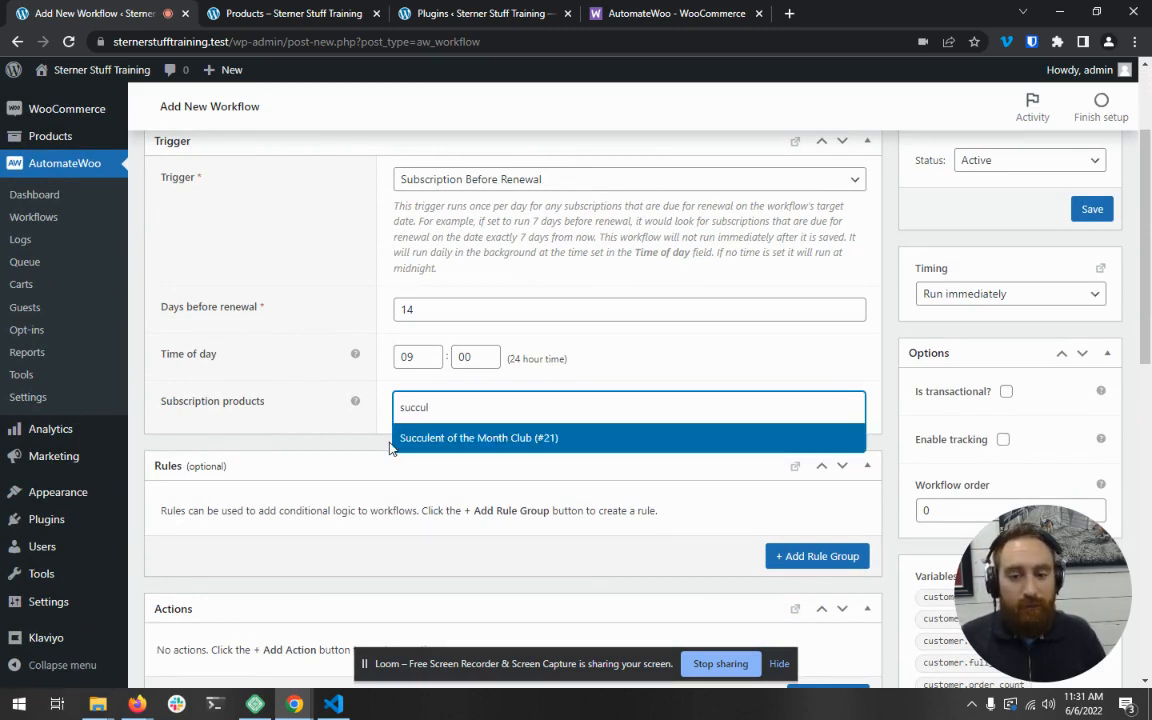
click(390, 447)
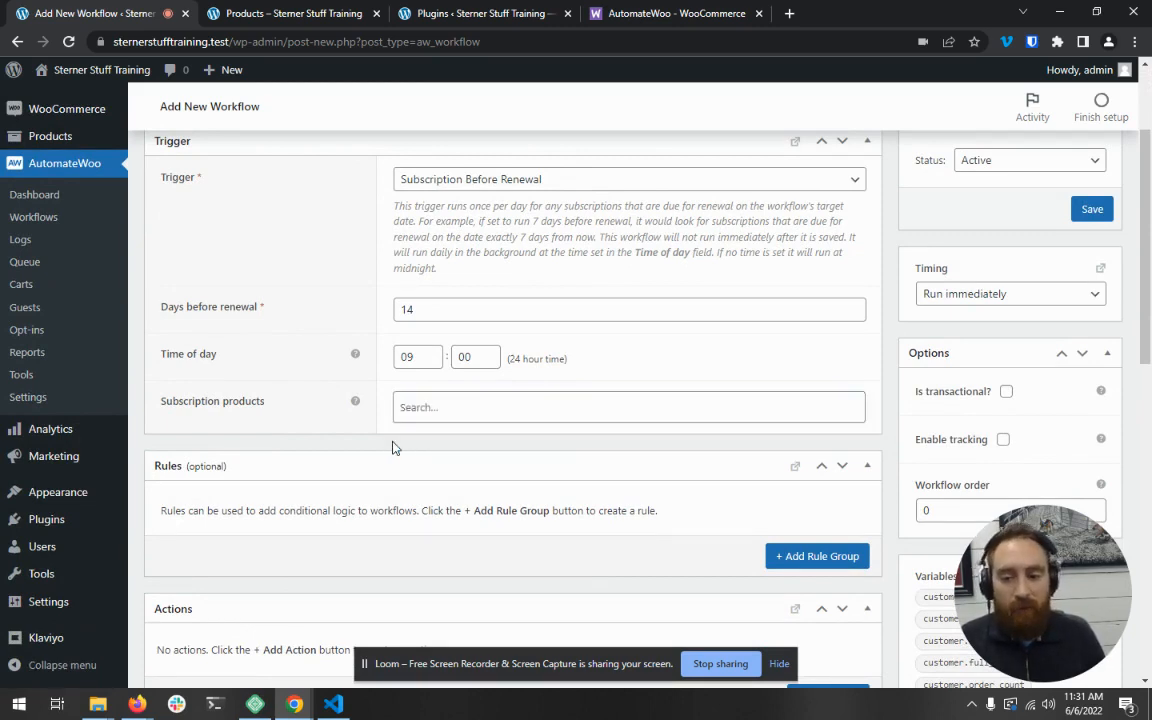
click(399, 417)
text(succu)
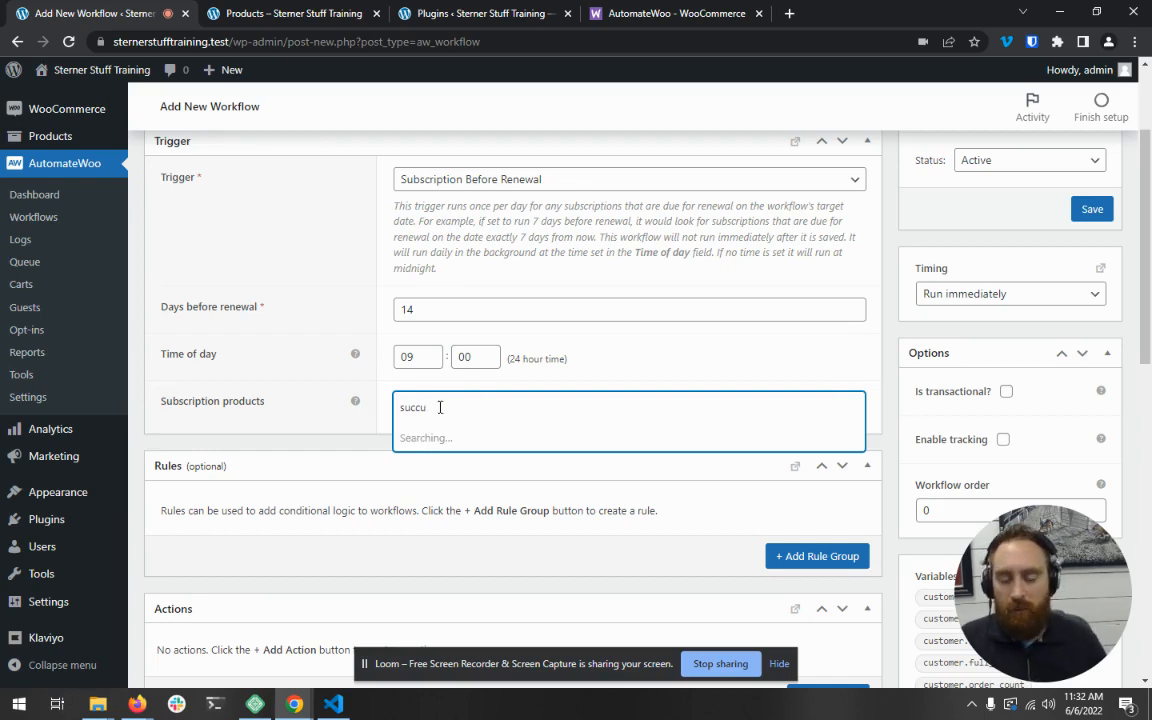
click(471, 438)
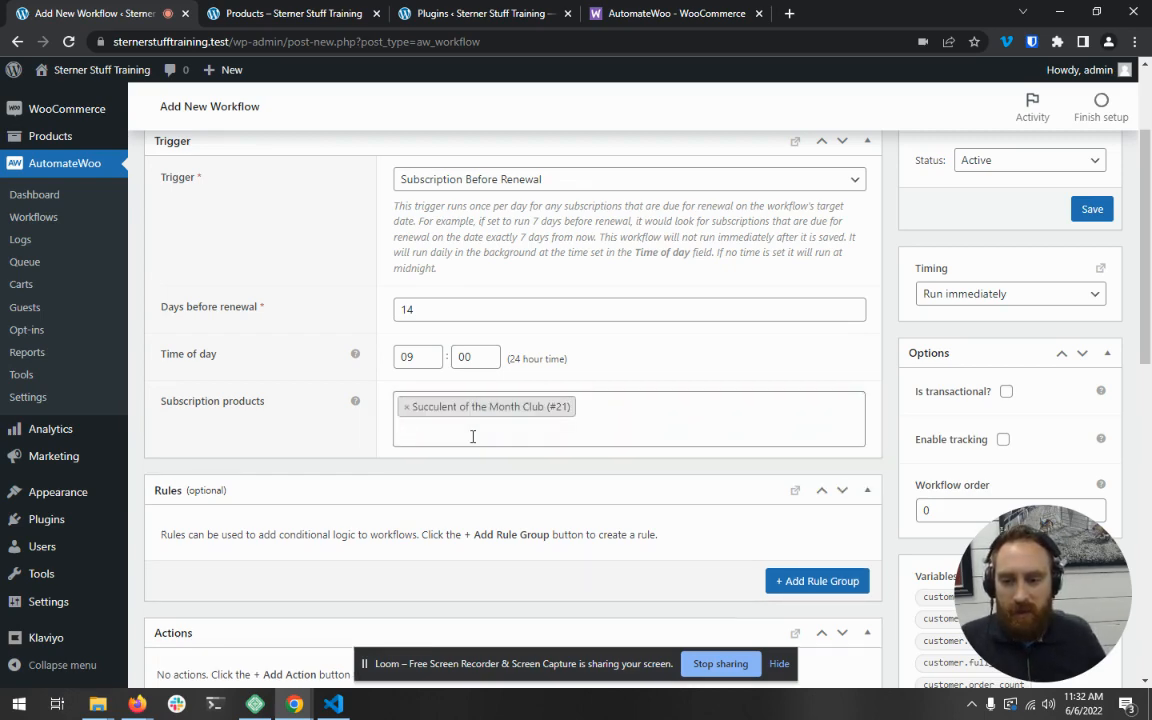
Add a rule group with the rule Subscription - Requires Manual Renewal set to Yes
scroll(494, 496, down, 1)
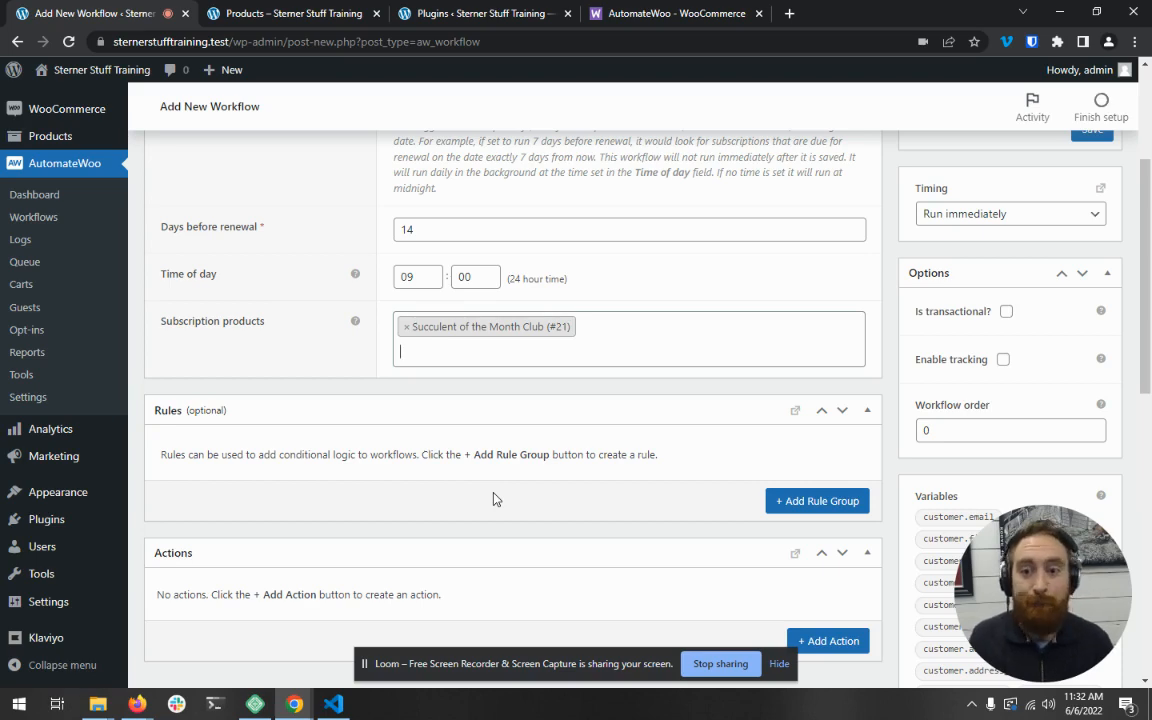
scroll(493, 498, down, 1)
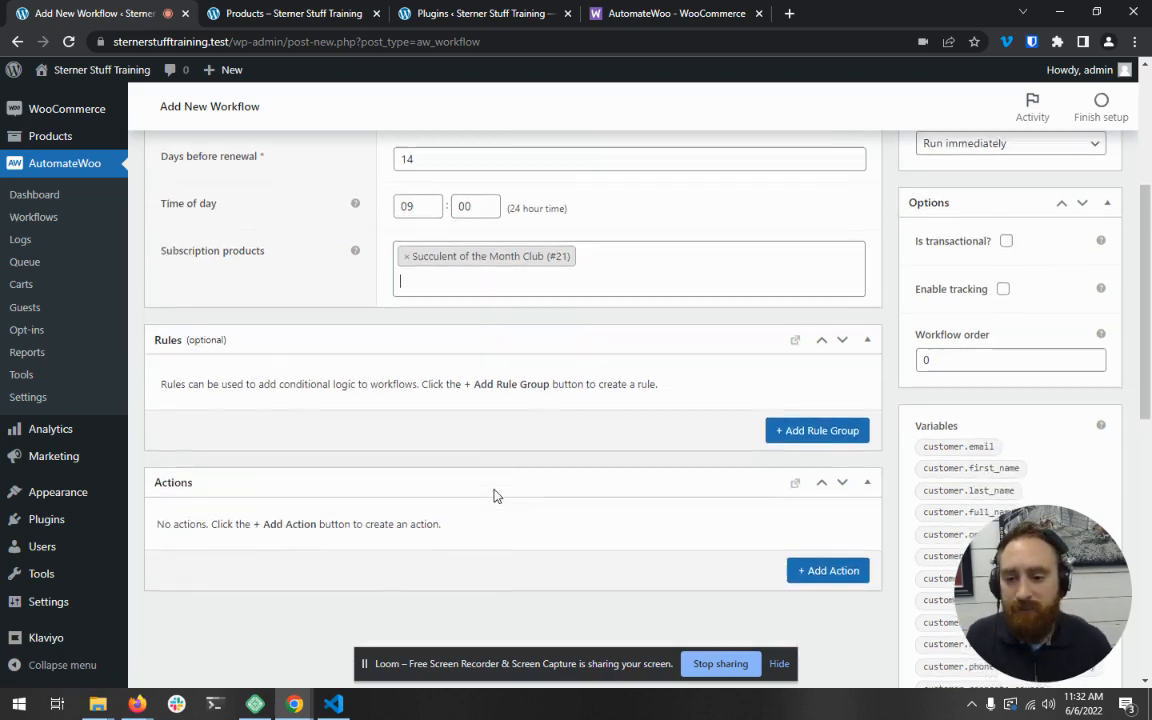
click(827, 431)
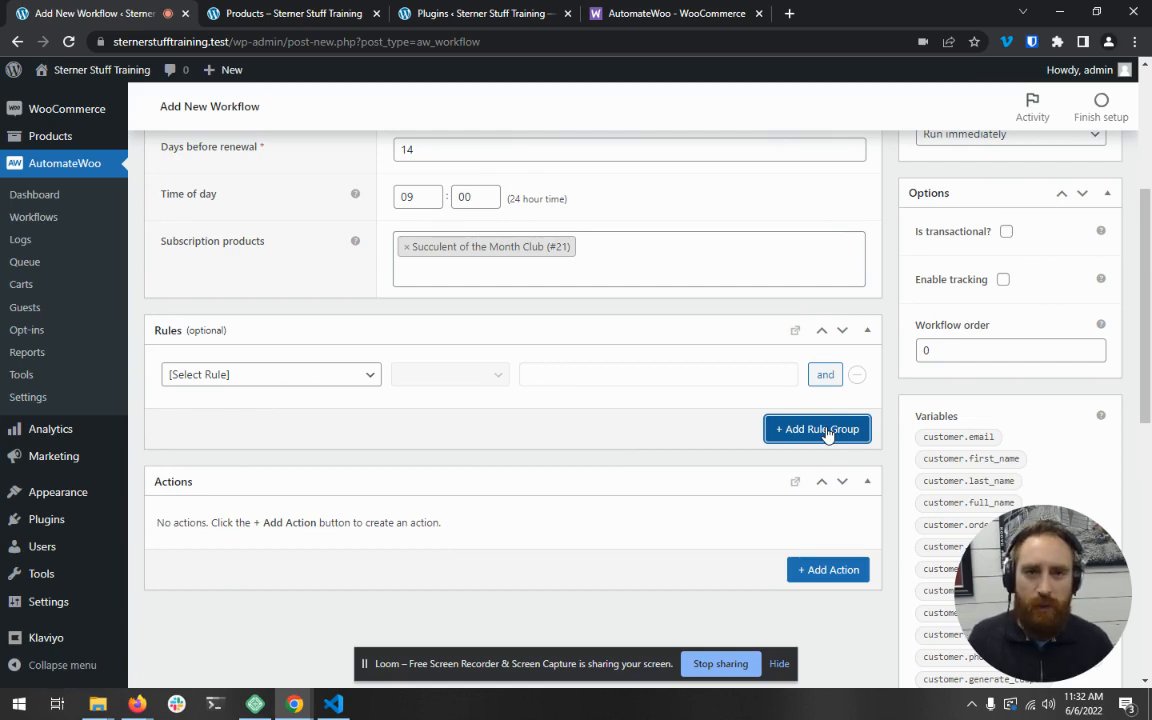
click(313, 389)
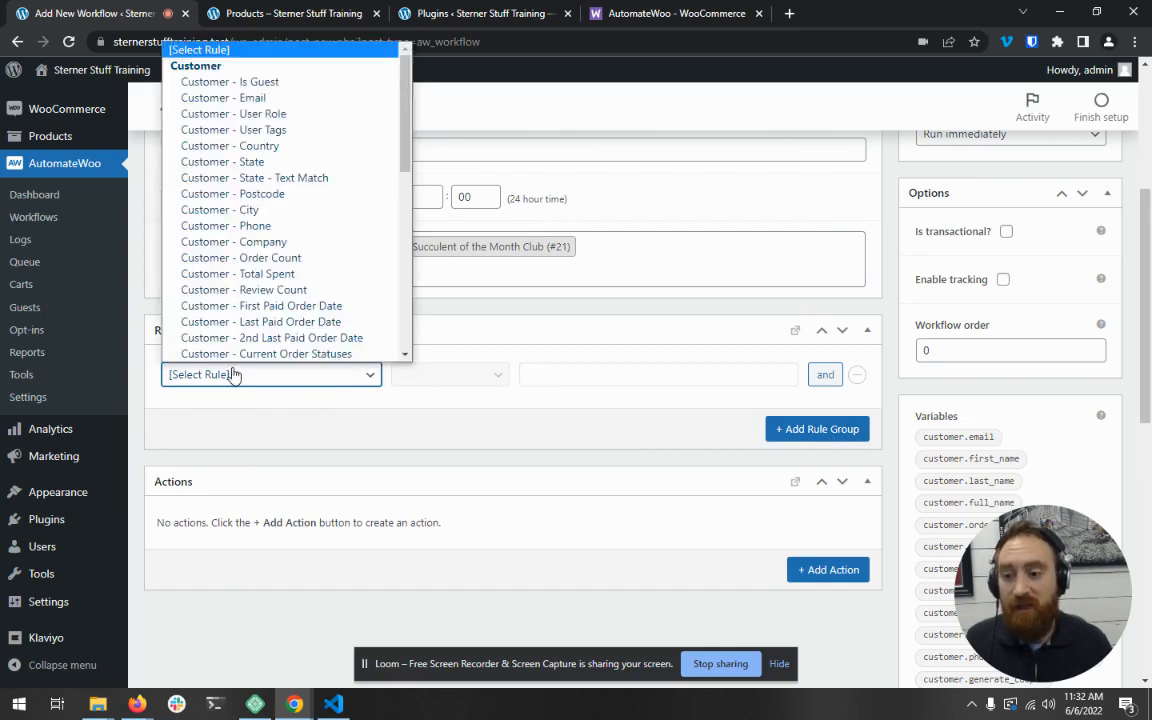
scroll(260, 310, down, 1)
scroll(287, 270, up, 1)
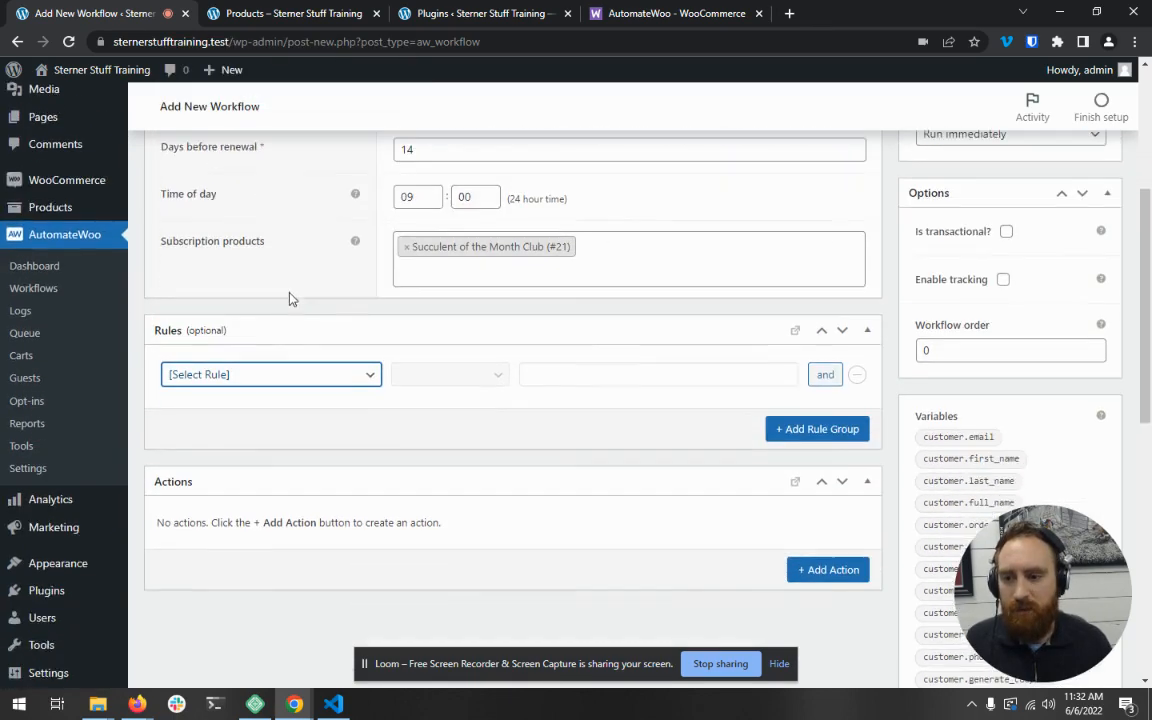
click(270, 374)
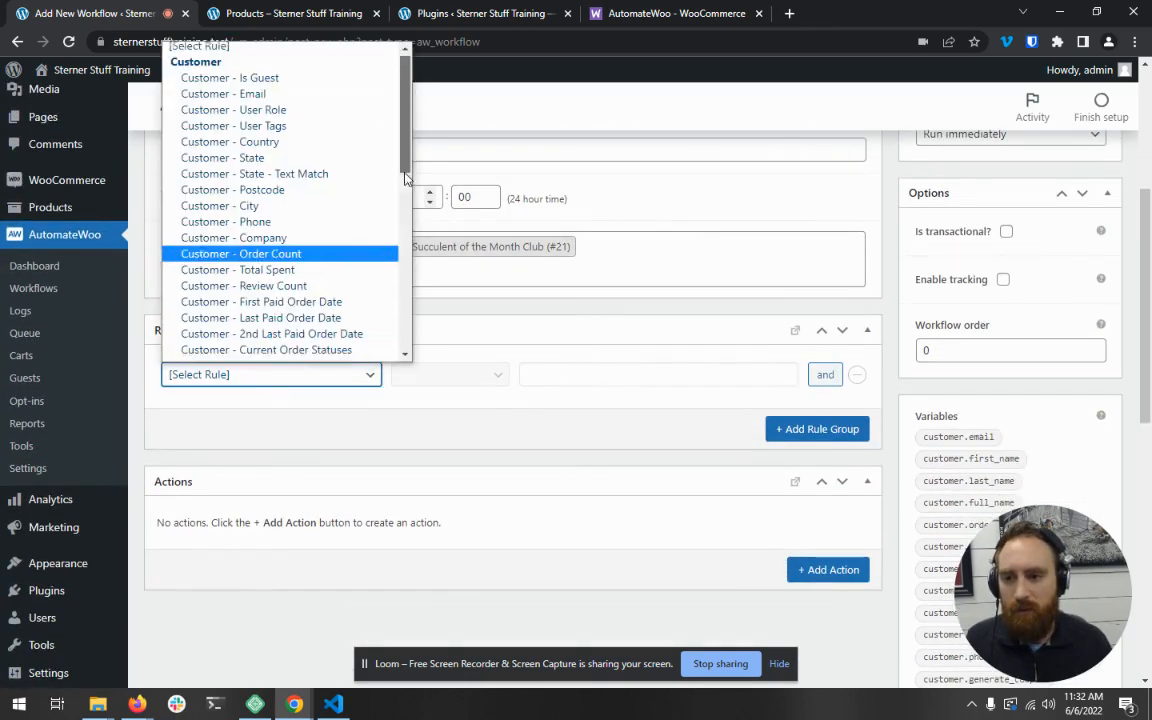
scroll(395, 290, down, 2)
drag(409, 244, 412, 345)
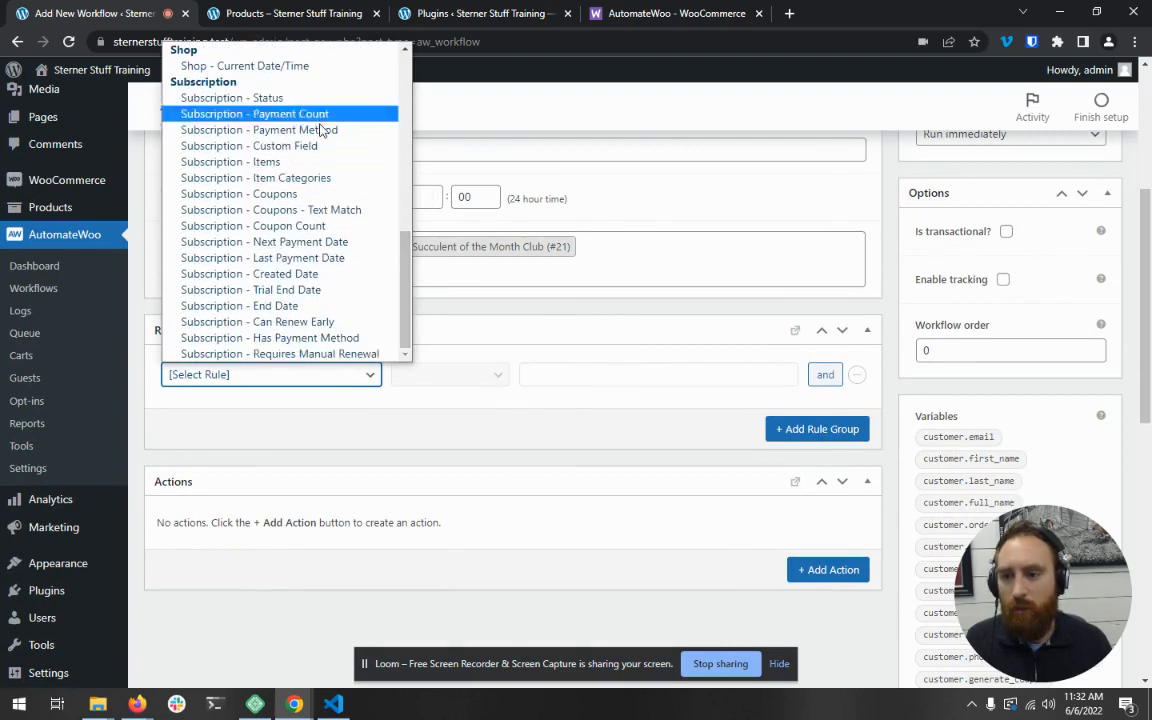
click(256, 354)
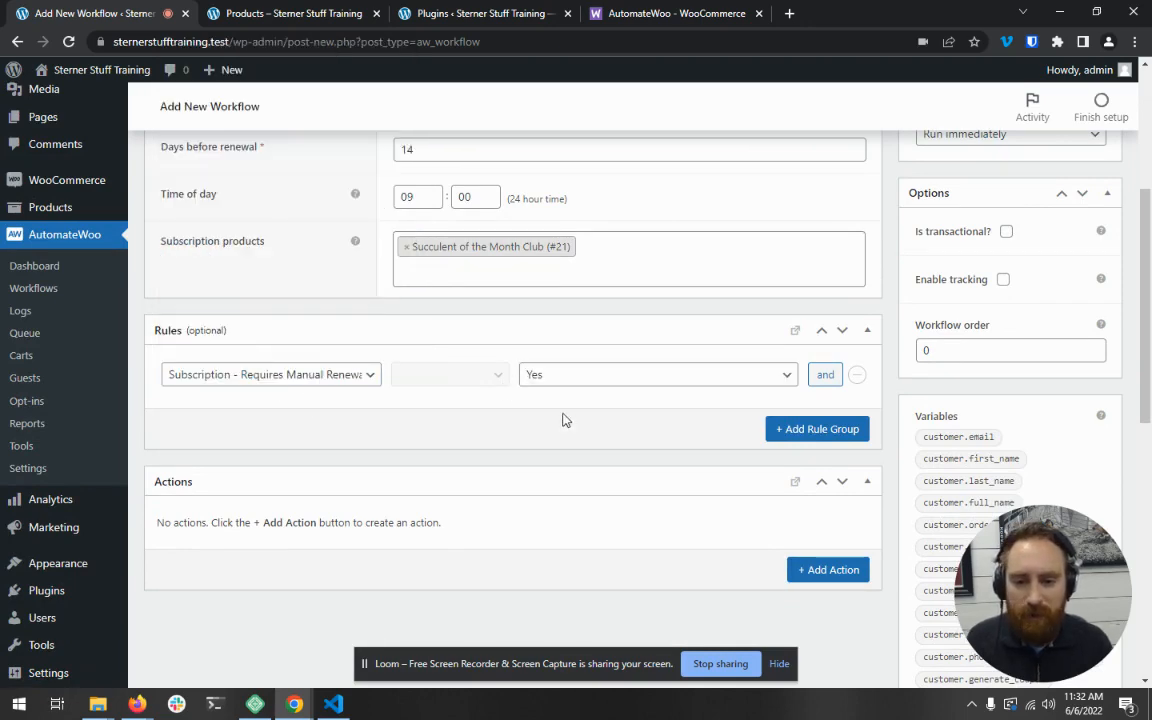
Add an action to the workflow and set it to Send Email
scroll(563, 420, down, 1)
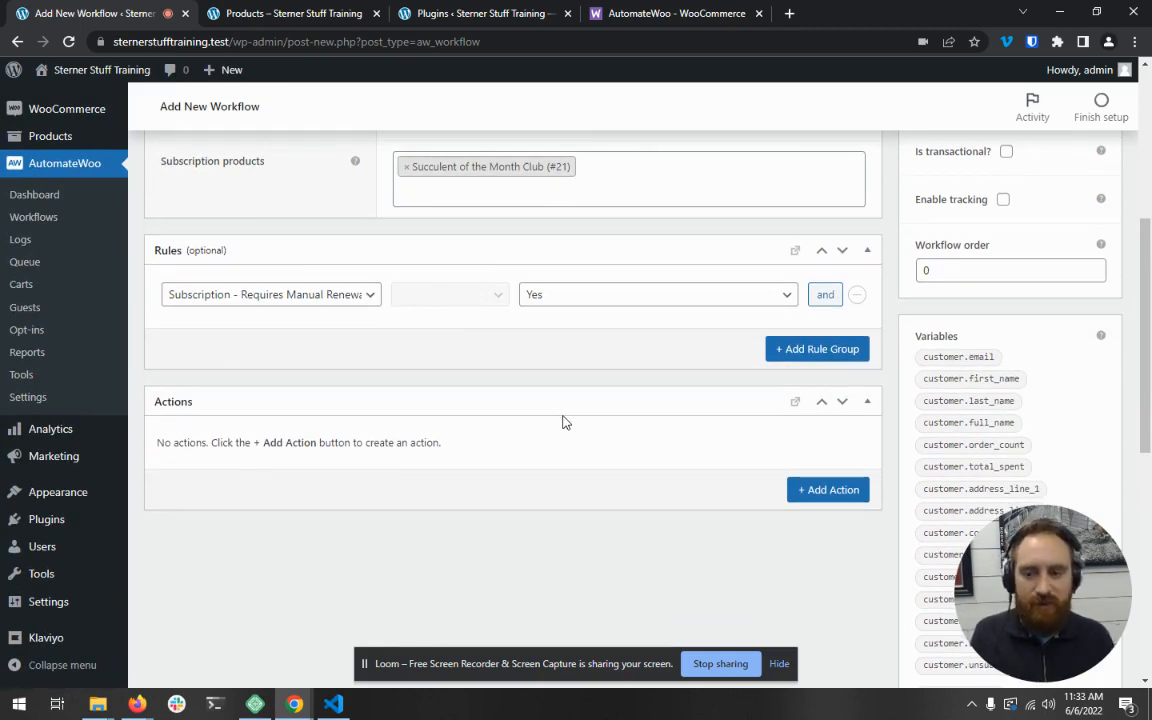
scroll(563, 420, down, 1)
click(830, 412)
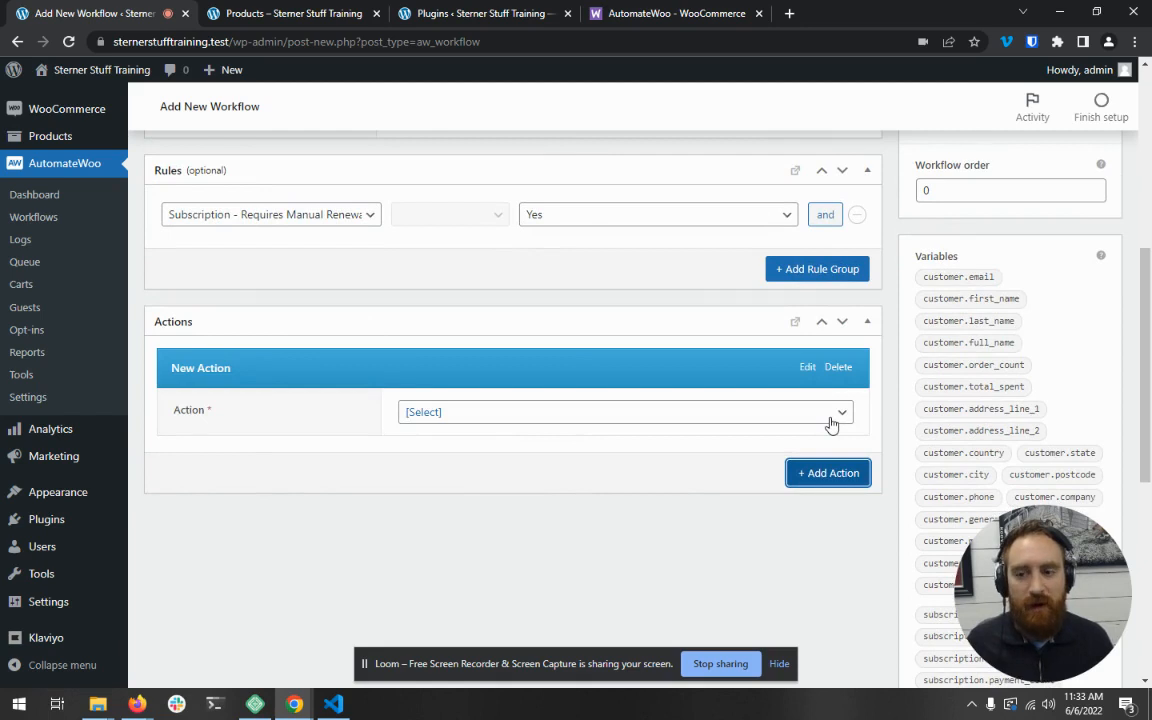
click(668, 416)
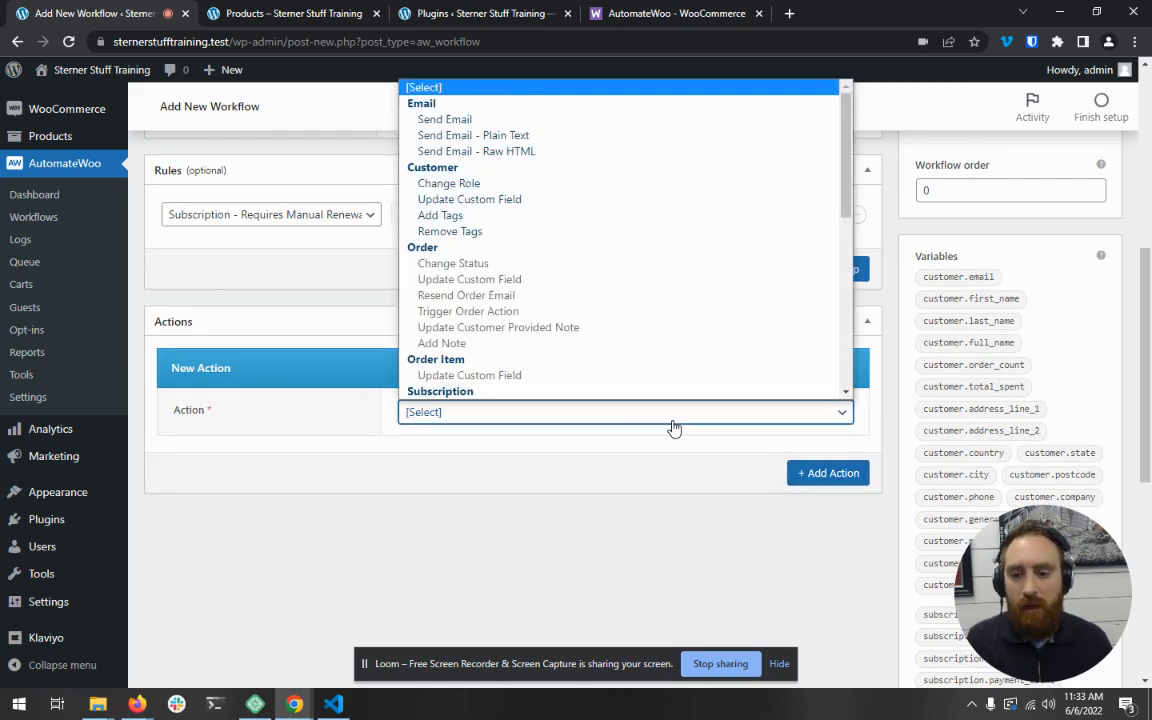
click(493, 127)
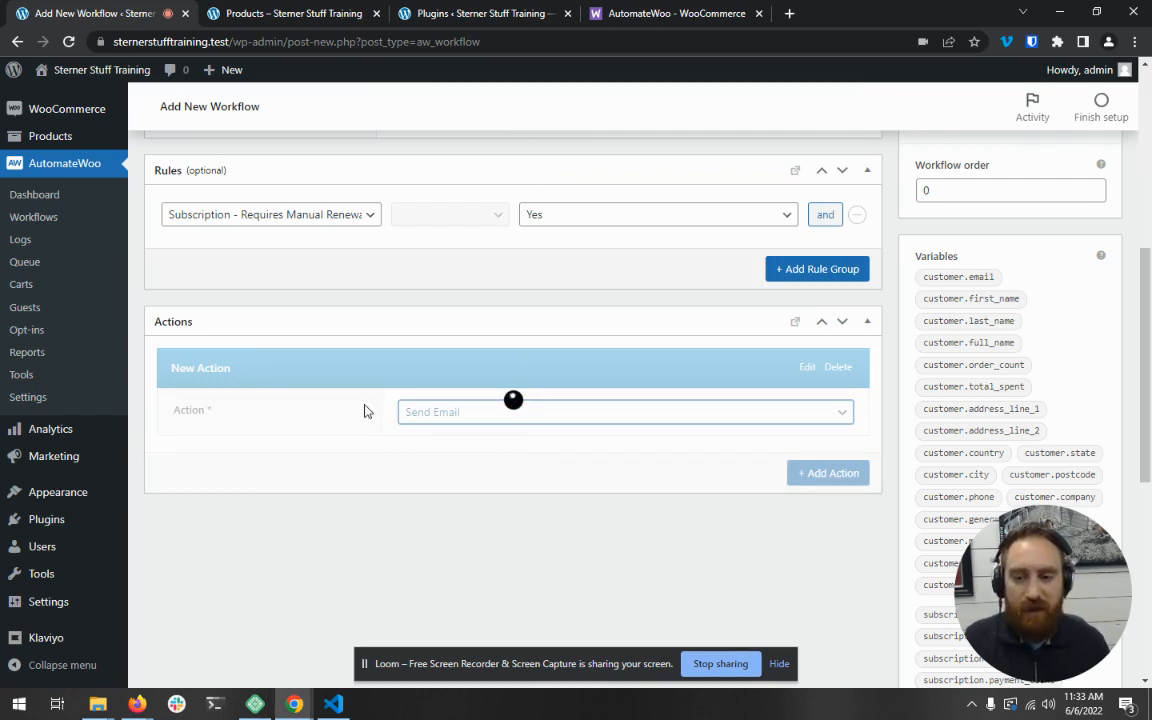
Examine the Send Email action's fields and the list of variables available for the workflow
scroll(365, 409, down, 3)
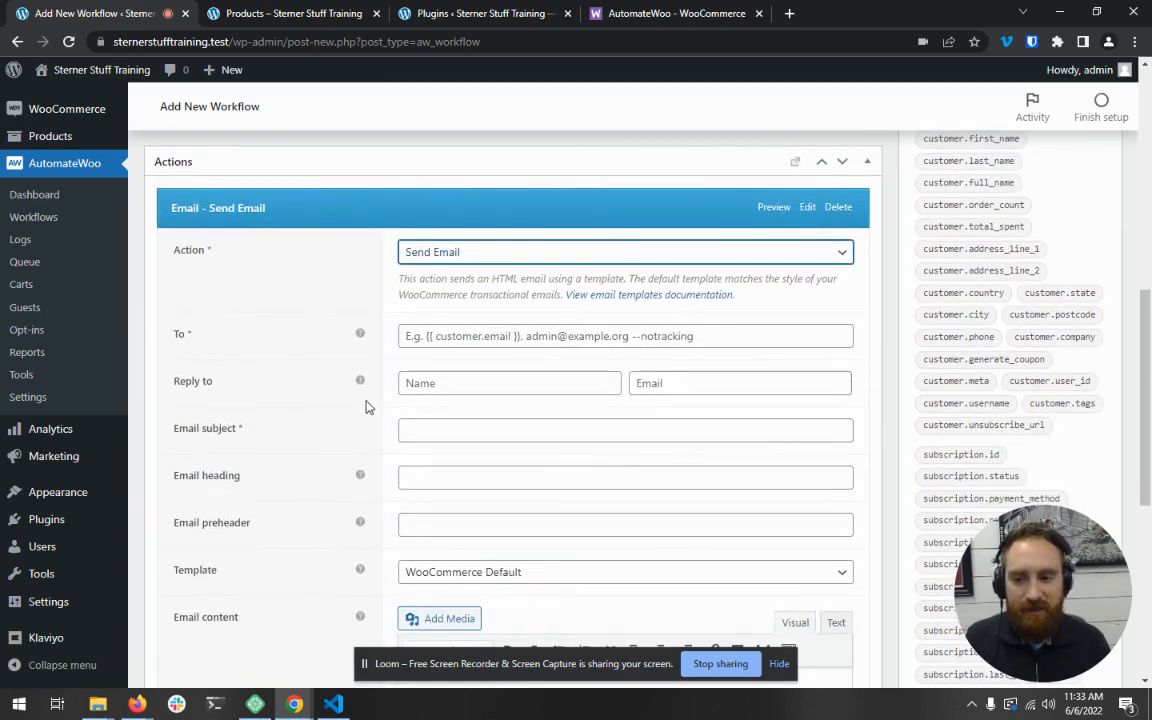
scroll(365, 355, down, 1)
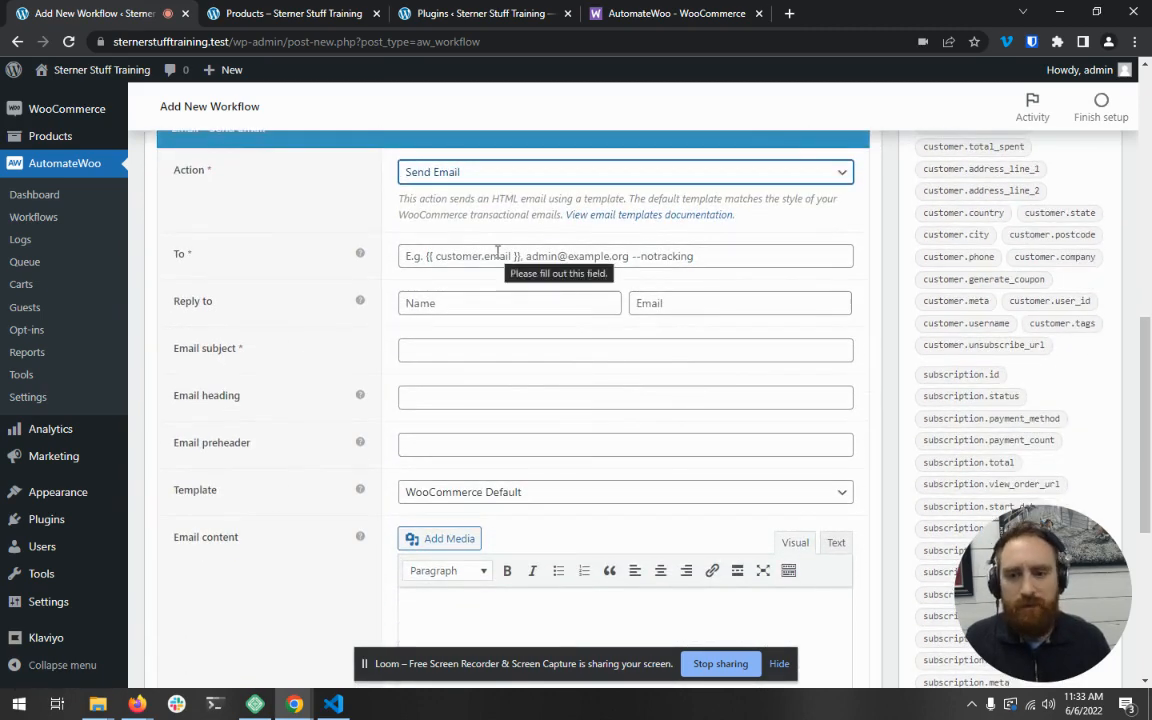
scroll(522, 306, up, 1)
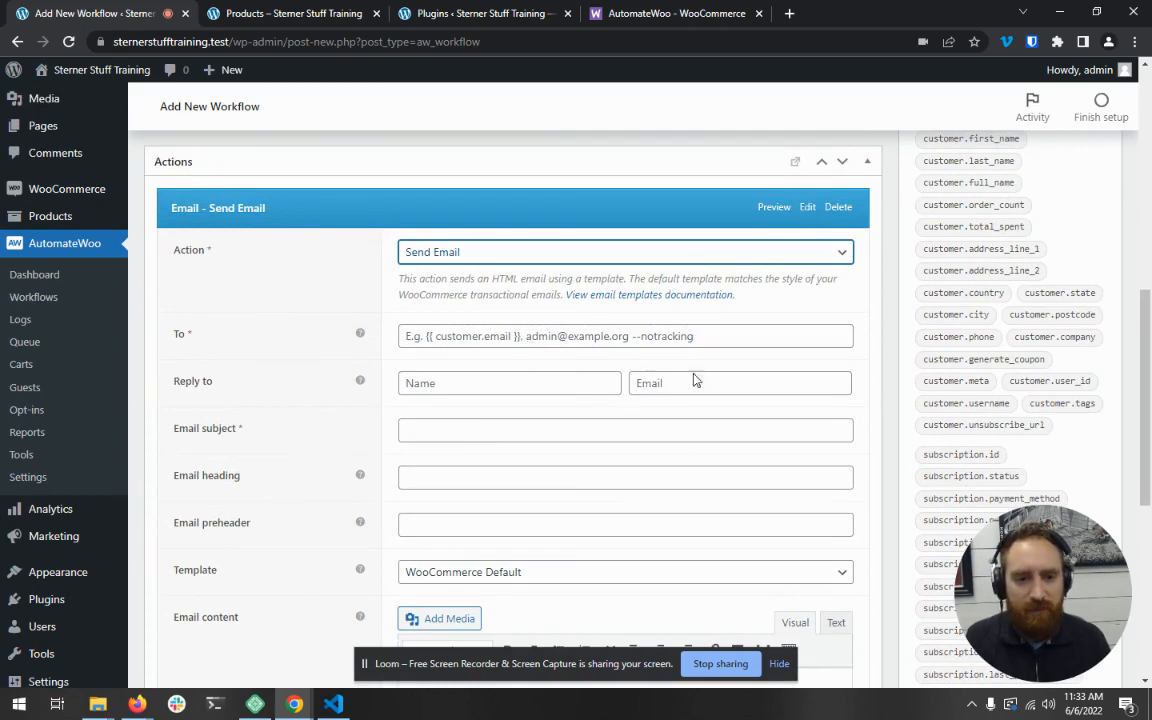
scroll(933, 388, up, 1)
scroll(933, 388, up, 2)
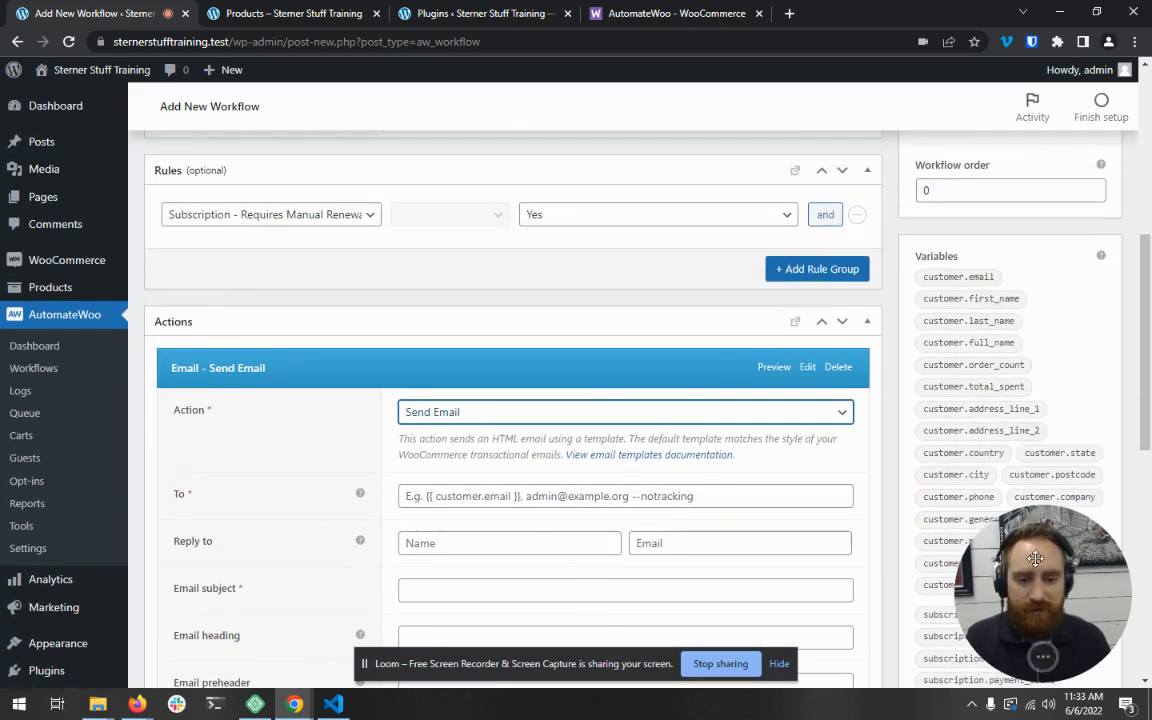
drag(1014, 576, 168, 576)
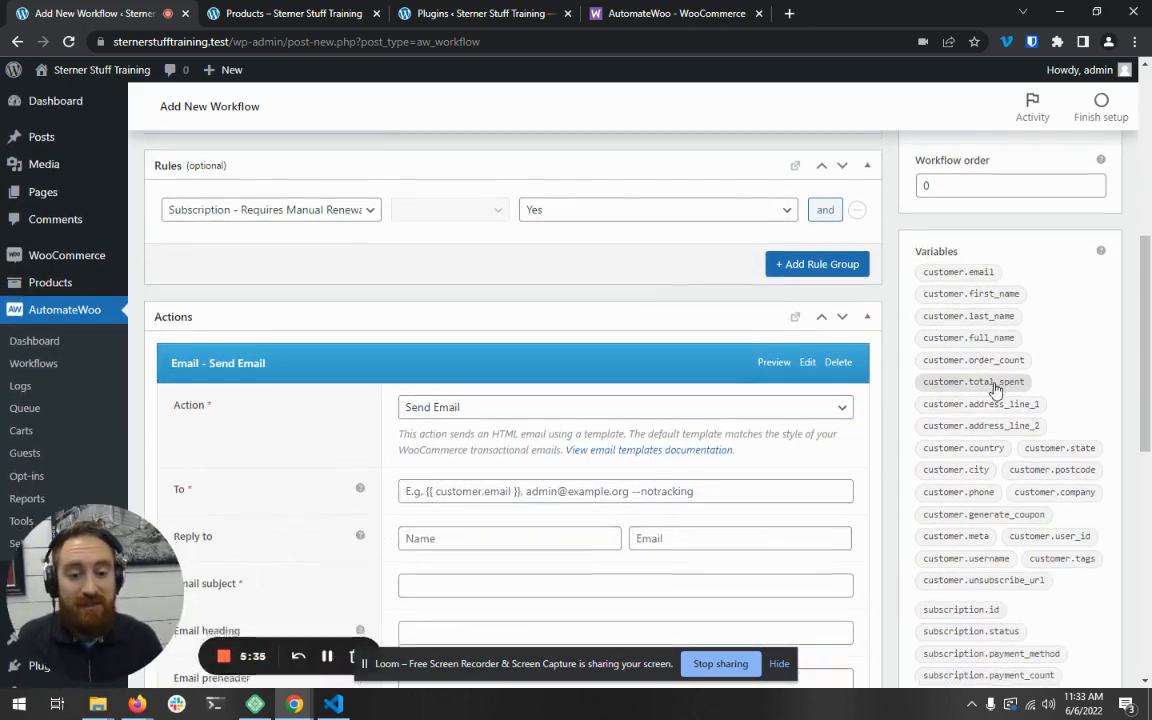
scroll(980, 440, down, 3)
scroll(980, 446, down, 4)
scroll(972, 532, up, 5)
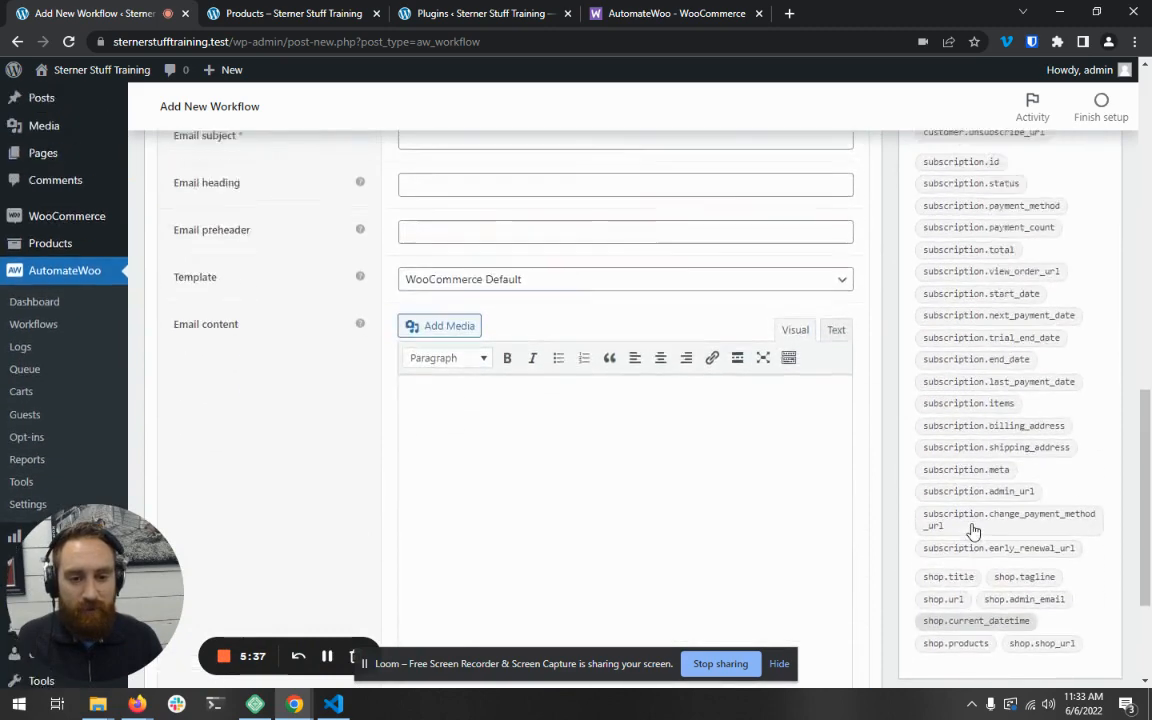
scroll(975, 532, up, 1)
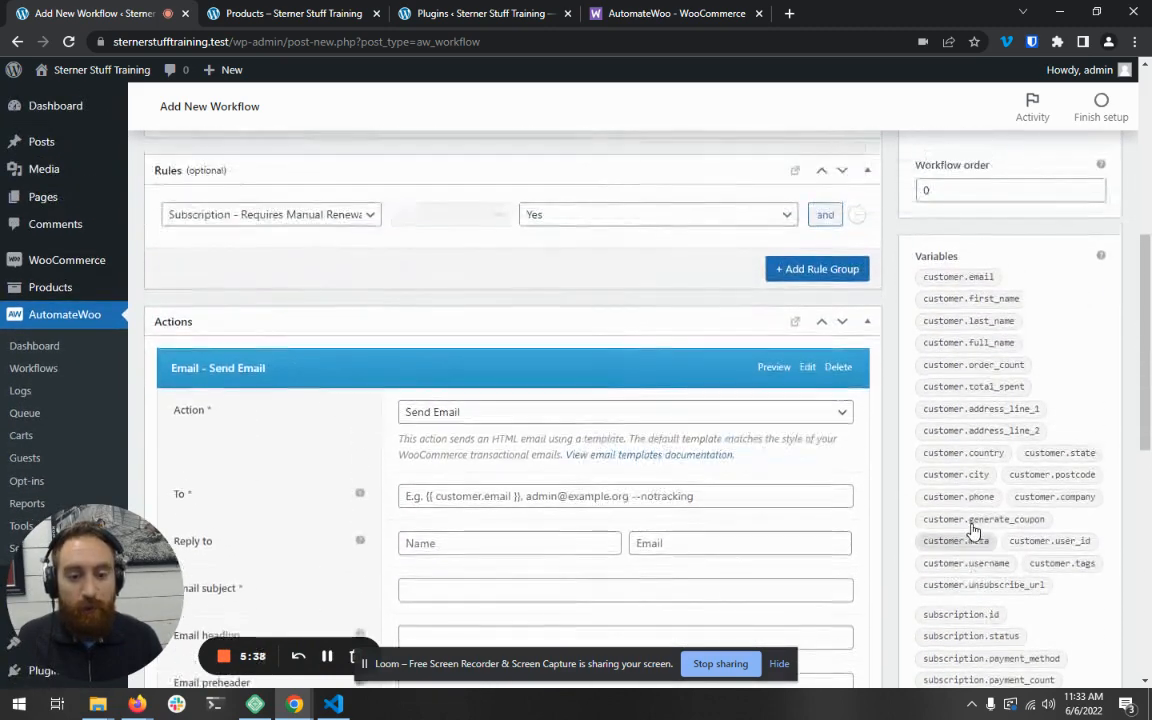
Copy the customer.email variable and insert {{ customer.email }} as the email's To recipient
click(958, 288)
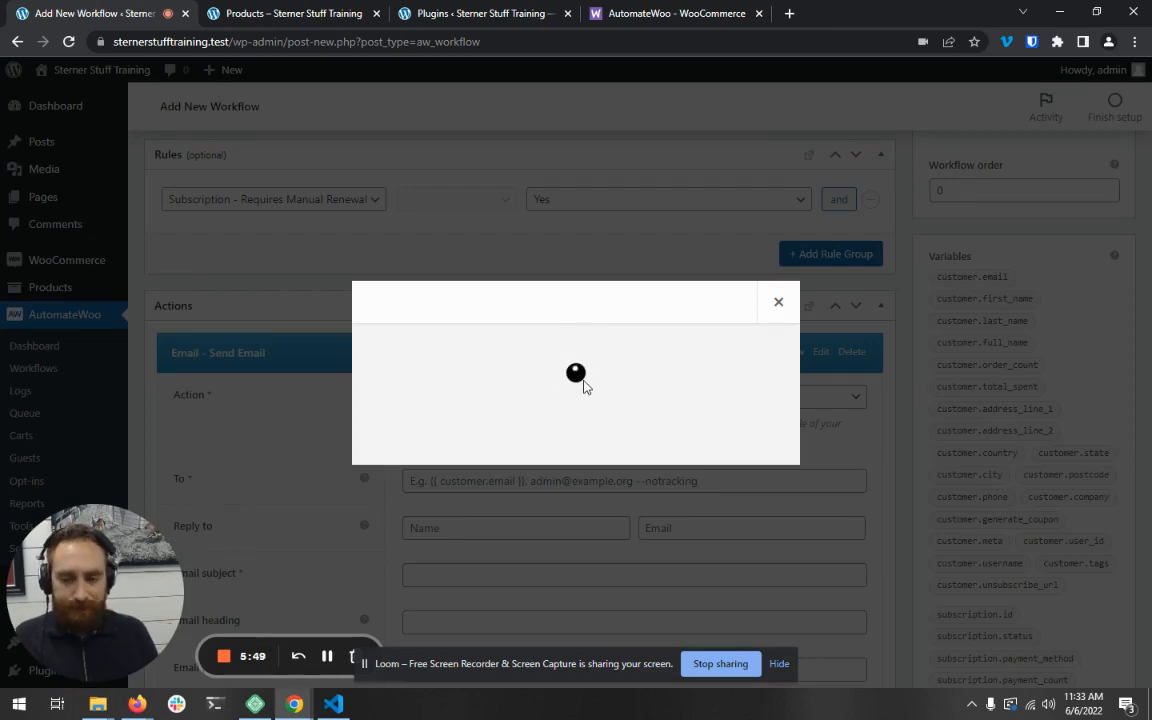
click(540, 468)
click(778, 257)
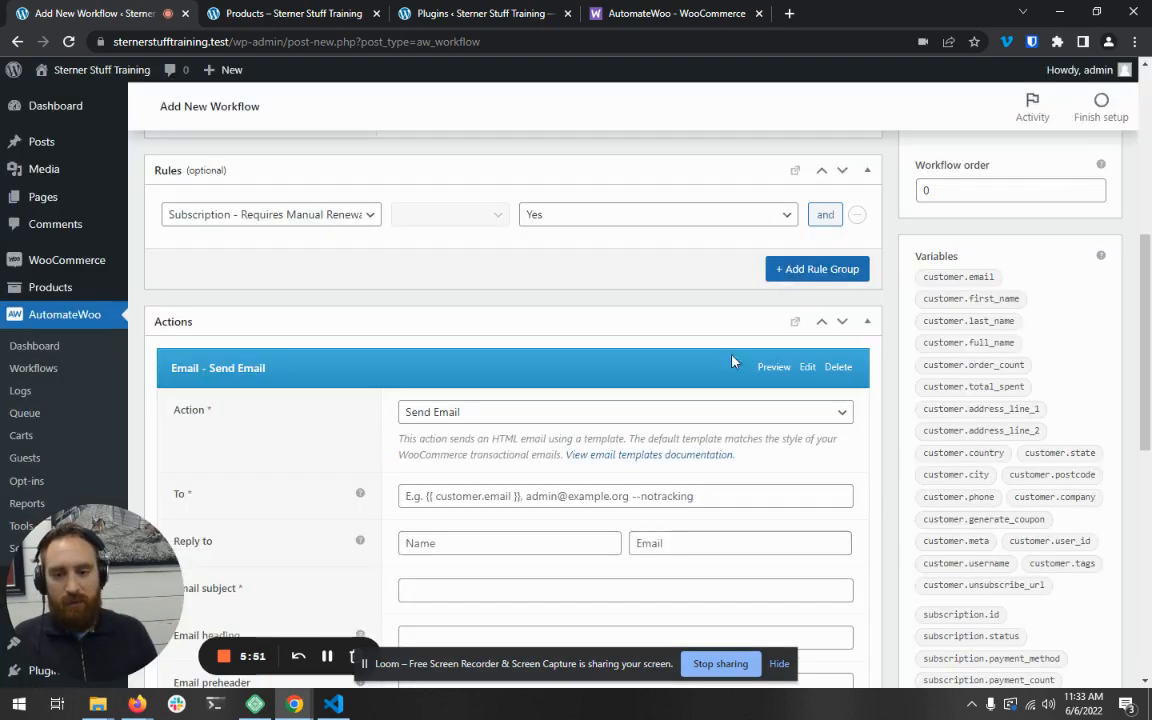
click(522, 497)
key(ctrl+v)
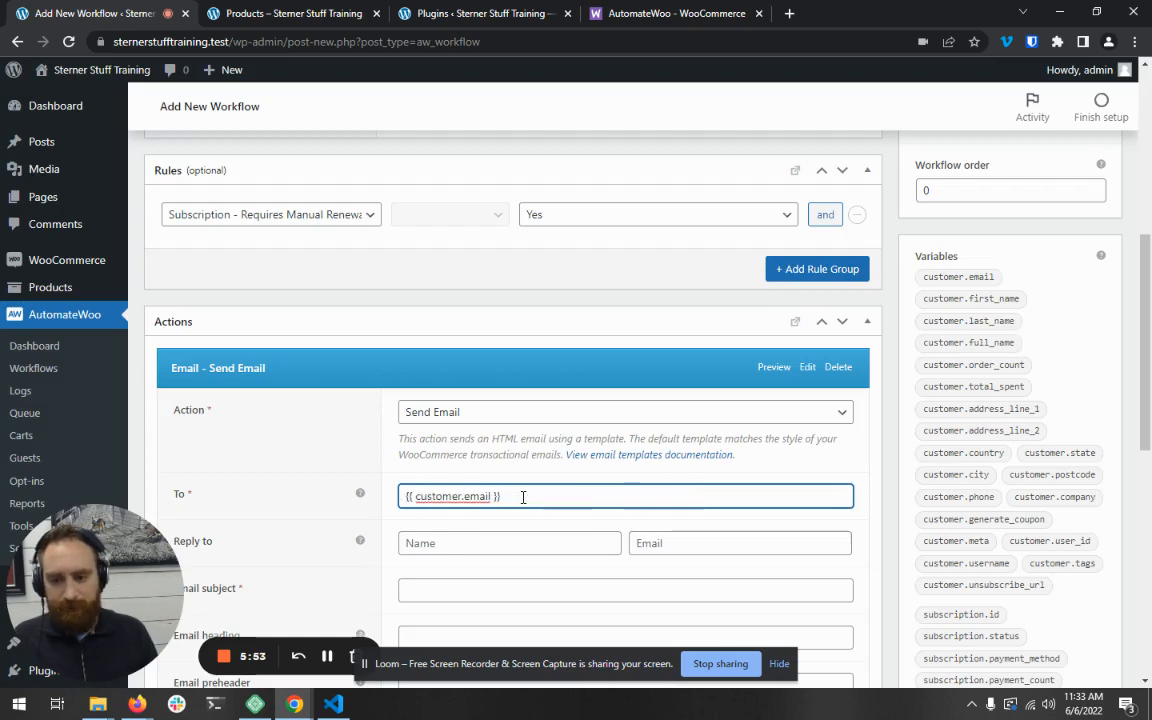
Fill in the email's Reply to details with the name Store and Admin as the email value
scroll(522, 497, down, 1)
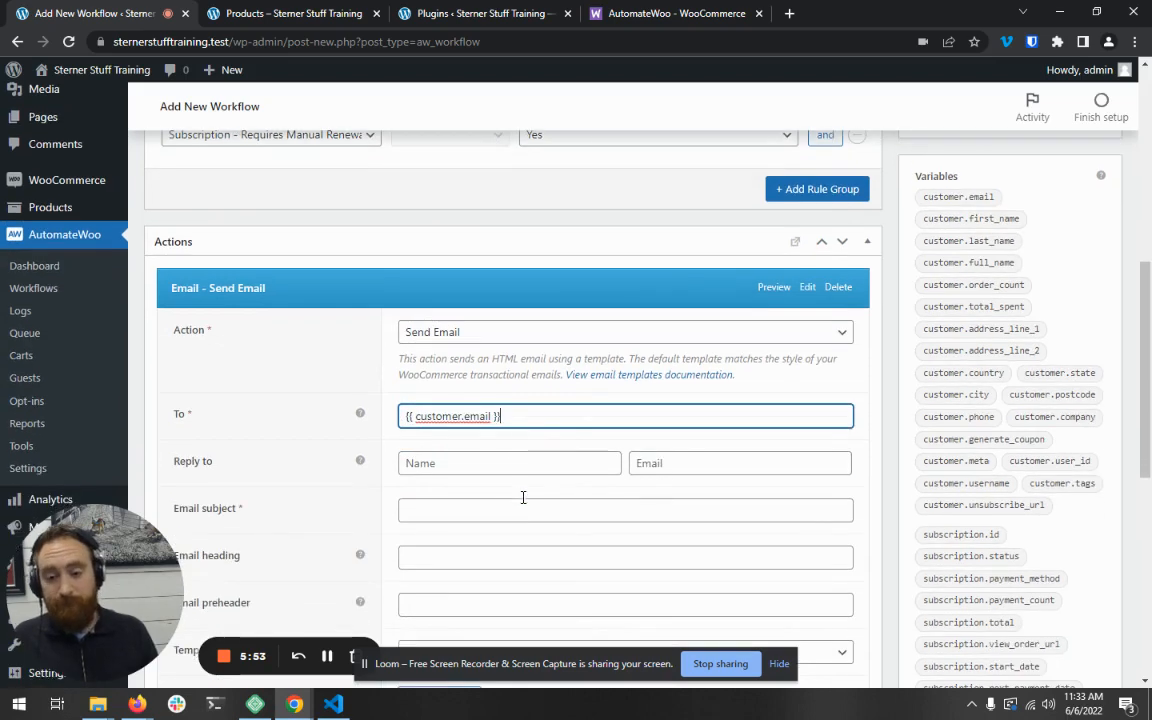
click(417, 463)
text(Store)
key(Tab)
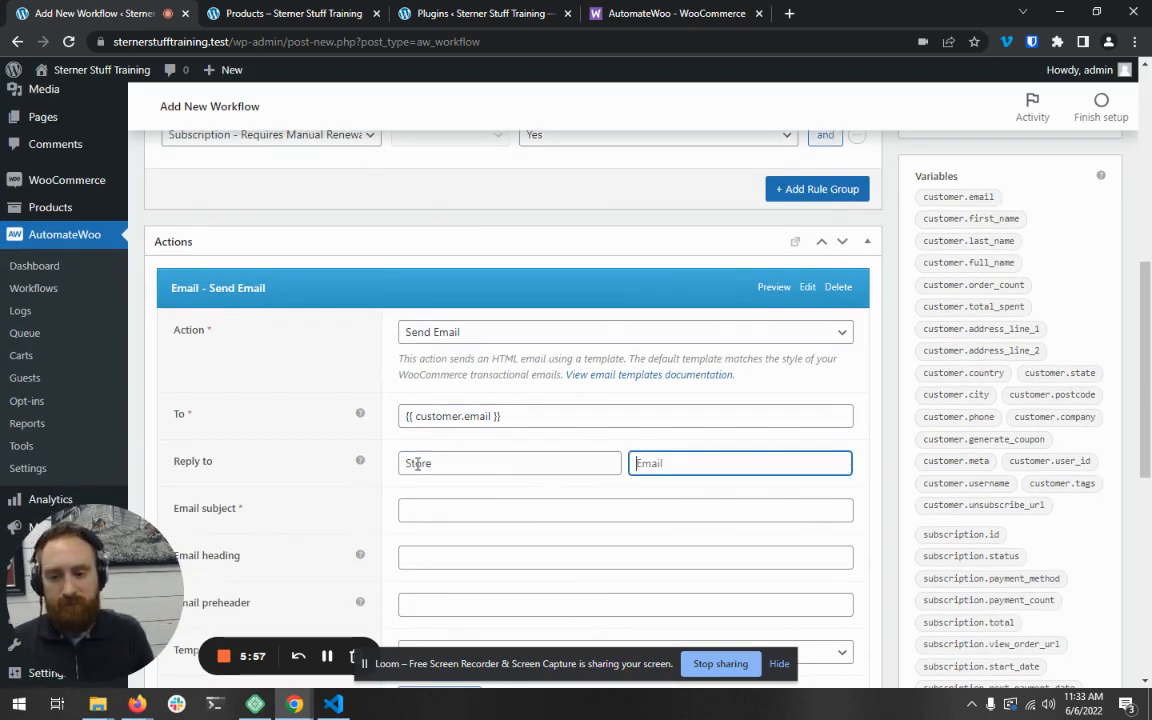
text(Admin)
Set the email subject to "Your renewal is coming up soon!"
scroll(417, 463, down, 2)
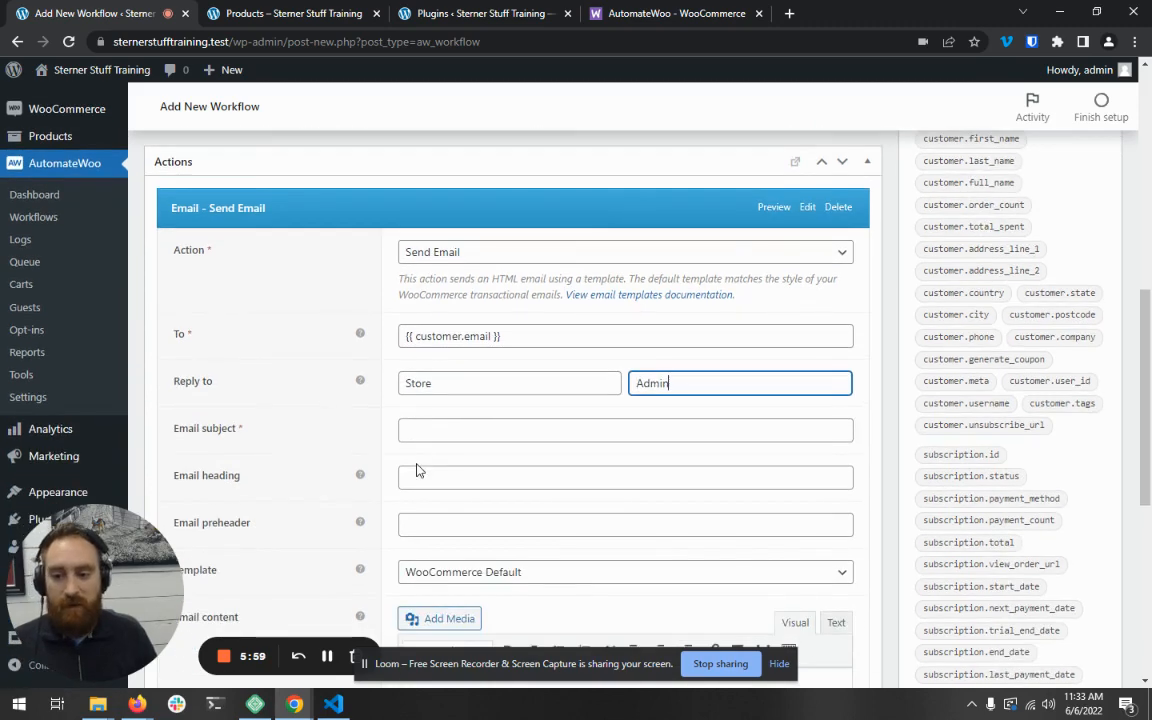
click(422, 343)
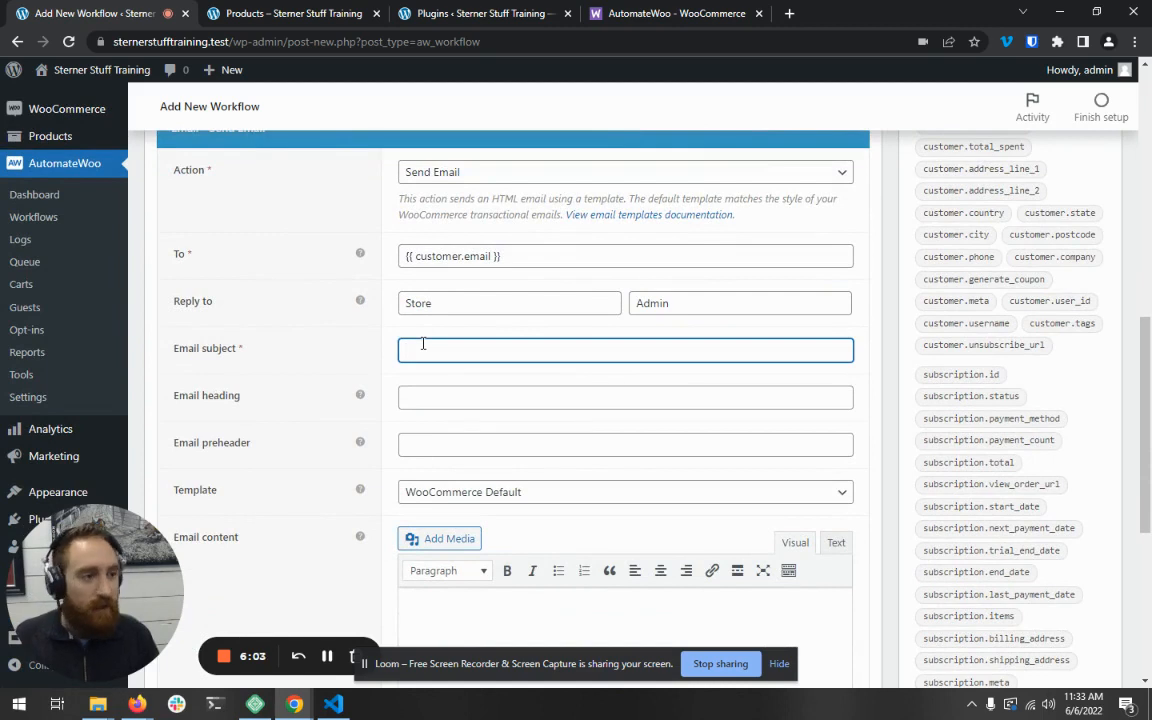
text(Your new)
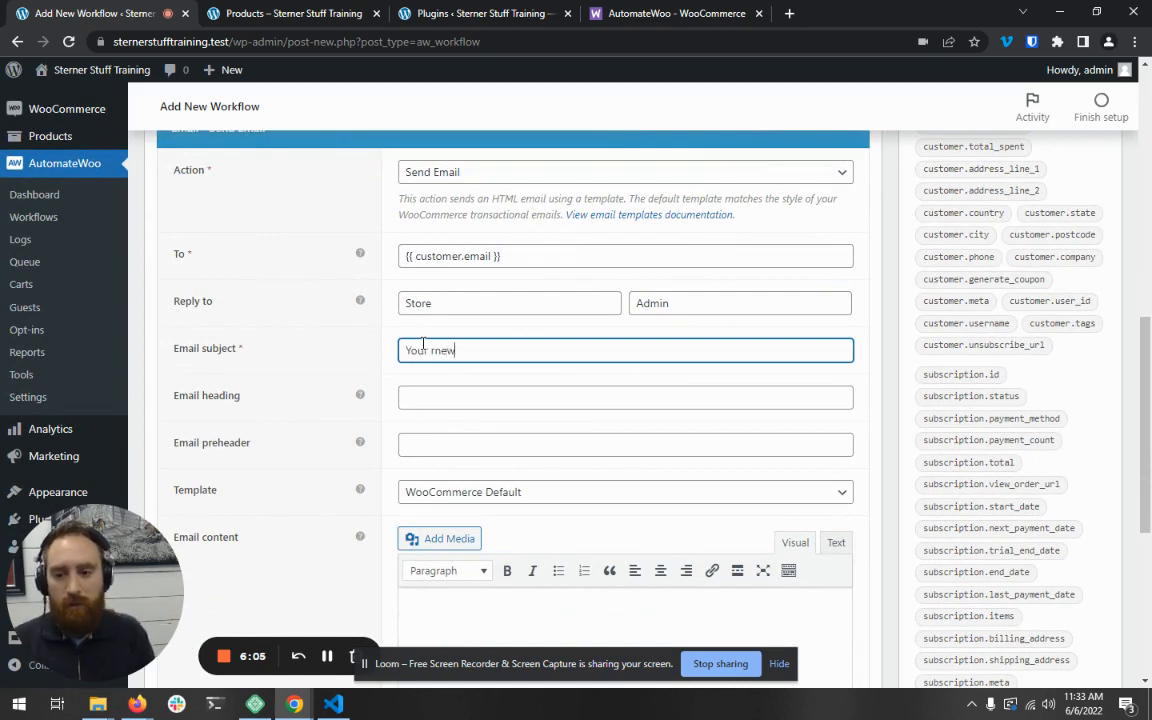
key(BackSpace)
key(BackSpace)
key(BackSpace)
text(renewal is comign up)
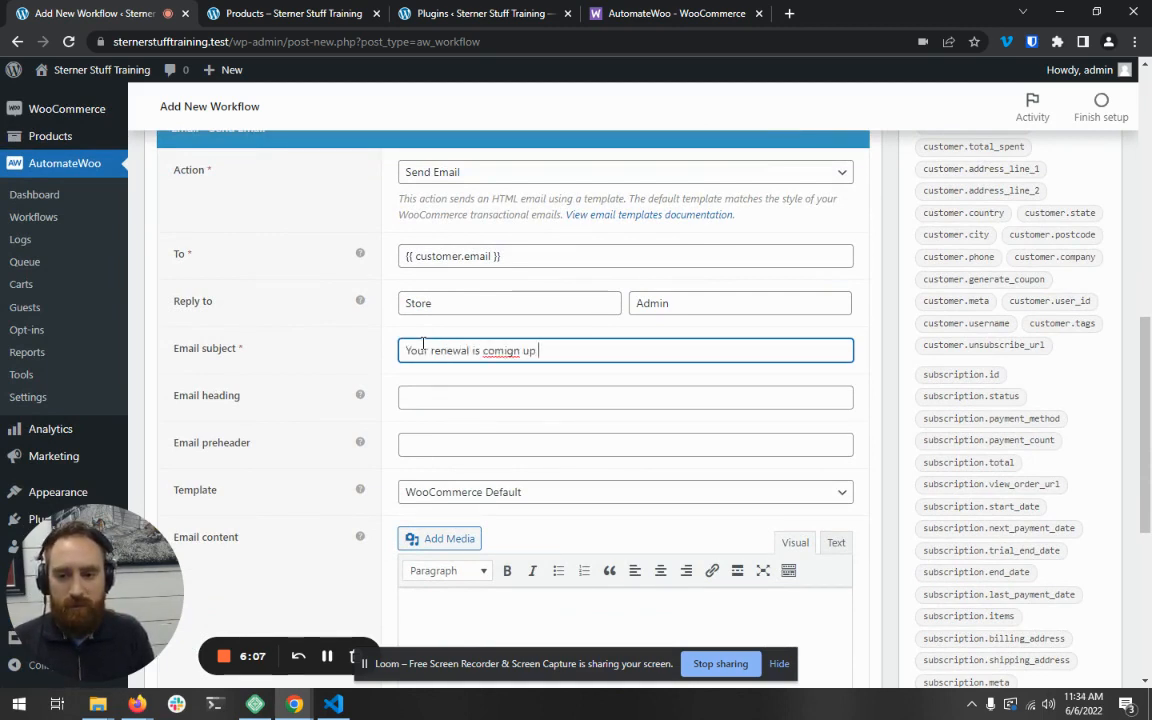
key(BackSpace)
key(BackSpace)
key(BackSpace)
key(BackSpace)
key(BackSpace)
key(BackSpace)
text(ng up soon!)
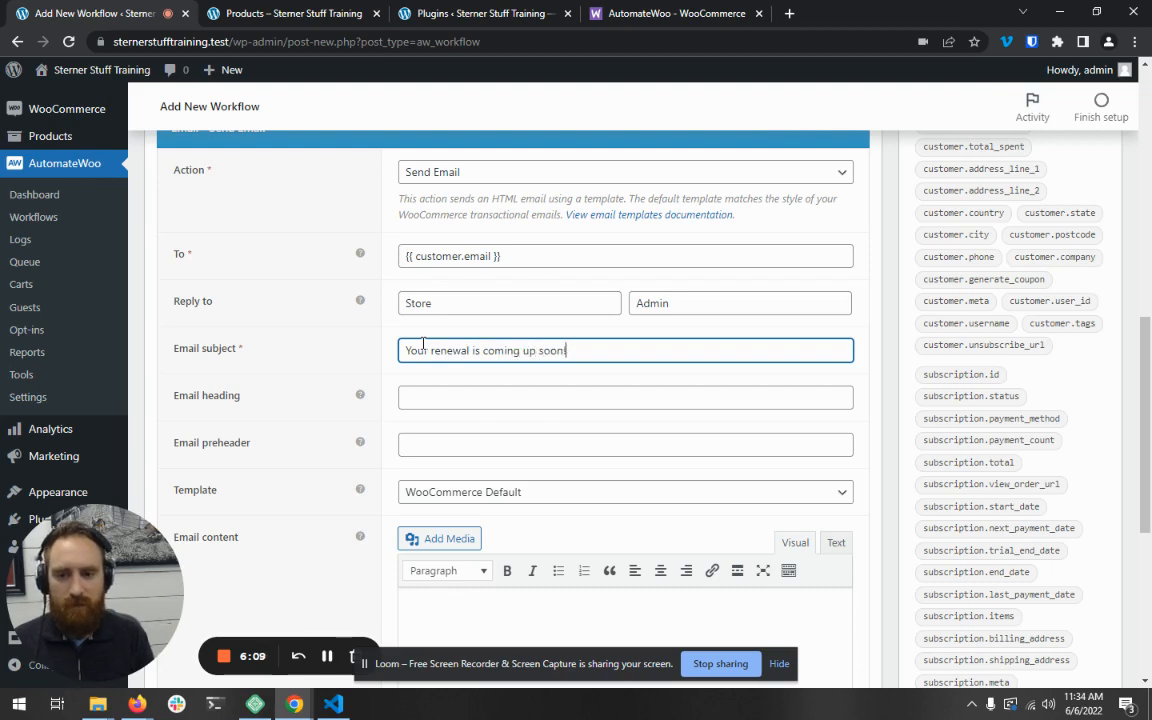
key(Tab)
Copy the subject text "Your renewal is coming up soon!" into the email heading
scroll(424, 330, down, 1)
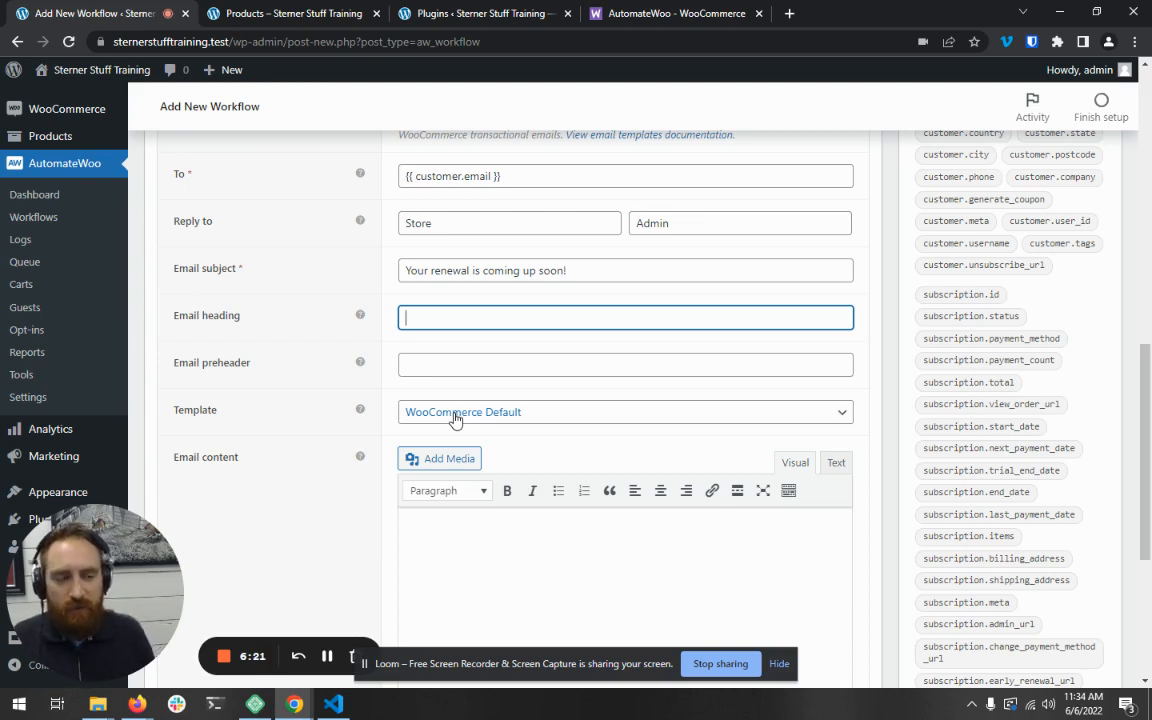
triple_click(447, 271)
key(ctrl+c)
click(431, 318)
key(ctrl+v)
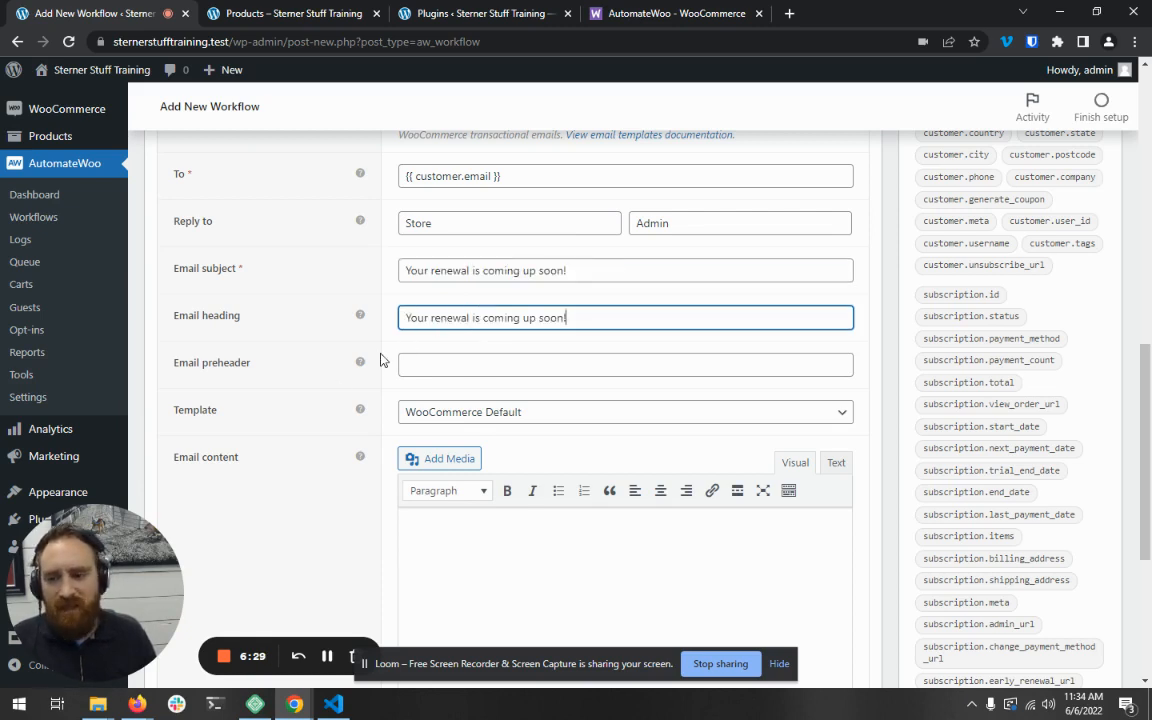
Fill the email content with "Your succulent of the month subscription is about to renew! Click here to continue receiving your monthly box of beautiful succulents."
scroll(380, 360, down, 2)
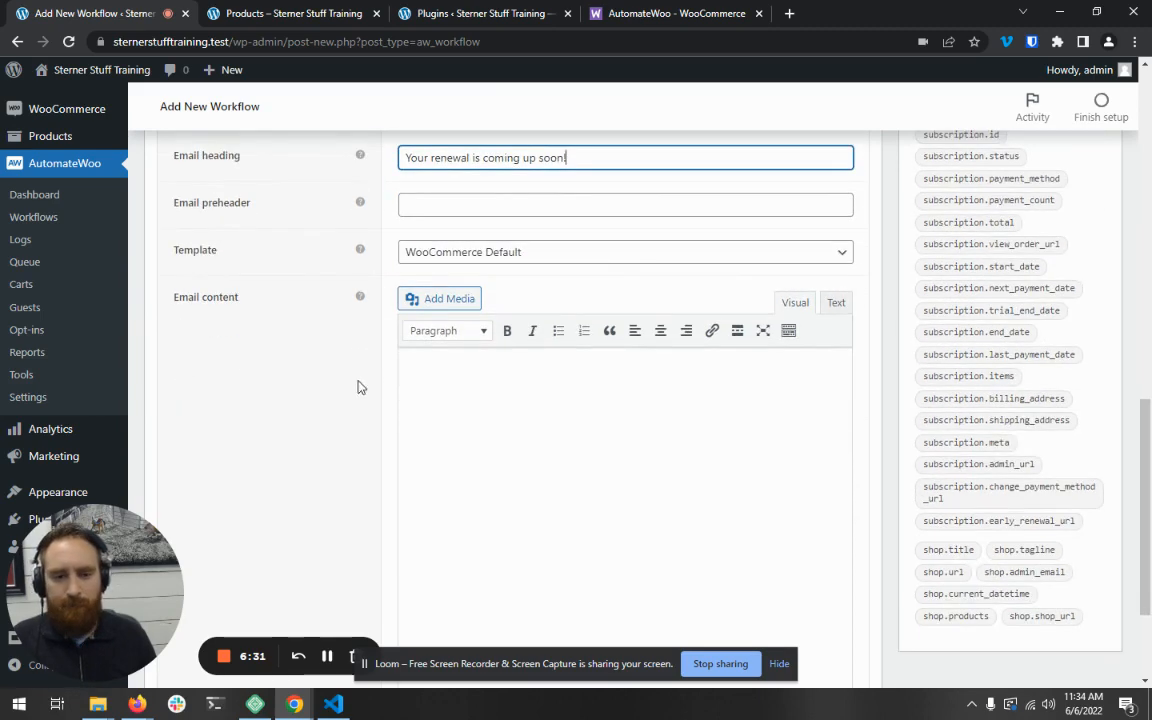
click(520, 472)
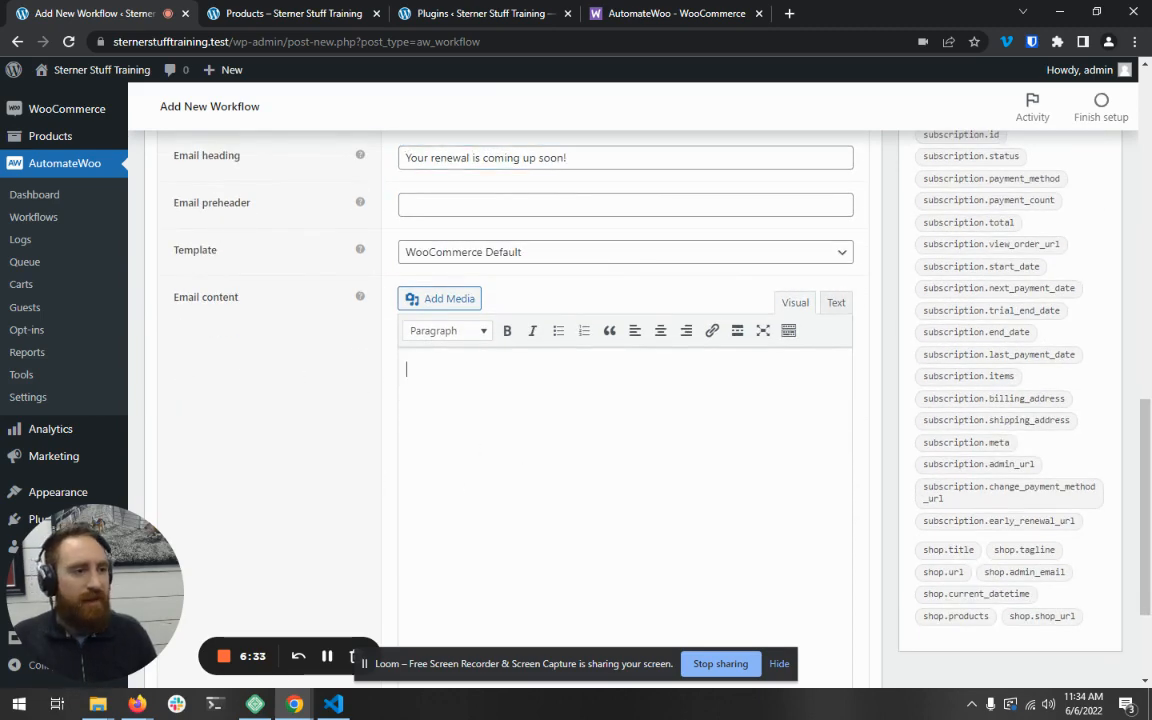
key(alt+Tab)
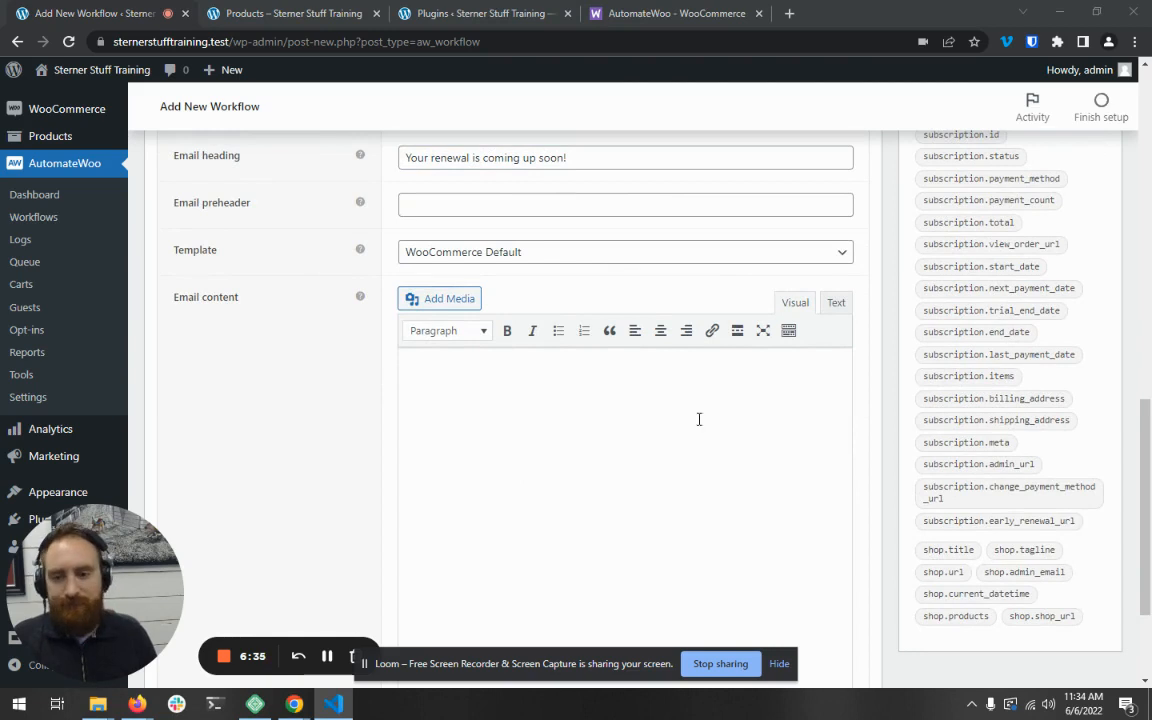
key(alt+Tab)
key(ctrl+v)
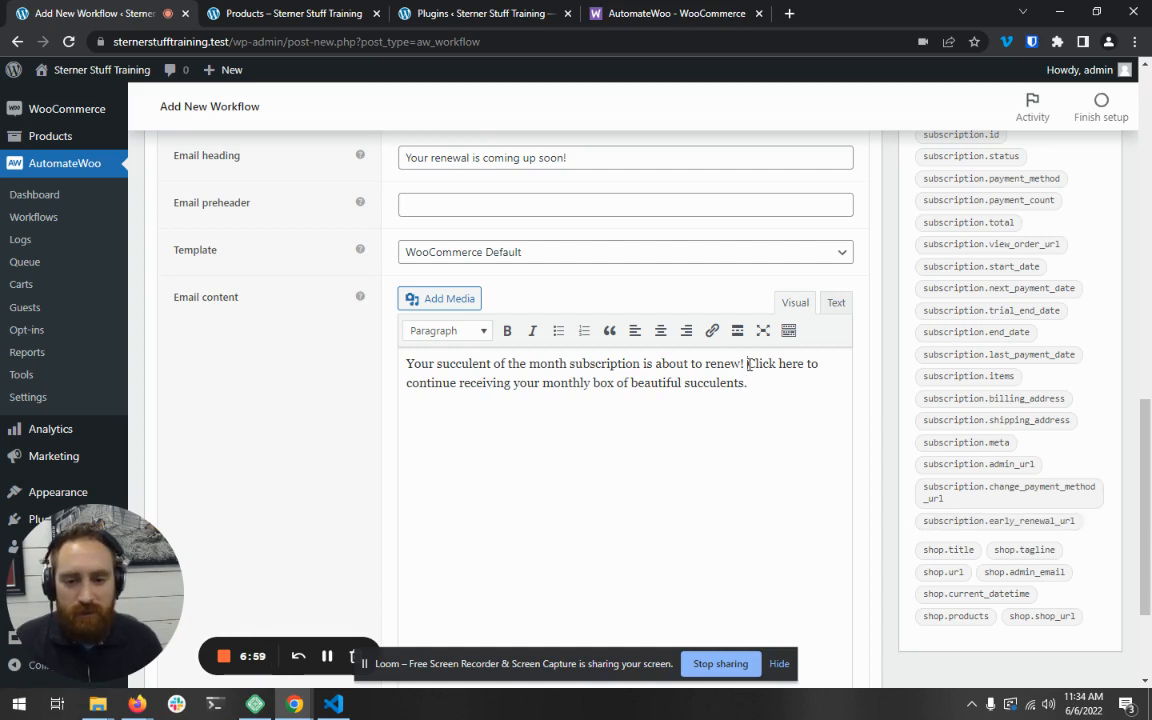
Link the sentence "Click here to continue receiving your monthly box of beautiful succulents" in the email content to {{ subscription.early_renewal_url }}
mouse_move(746, 363)
mouse_down()
mouse_move(575, 383)
mouse_move(744, 383)
mouse_up()
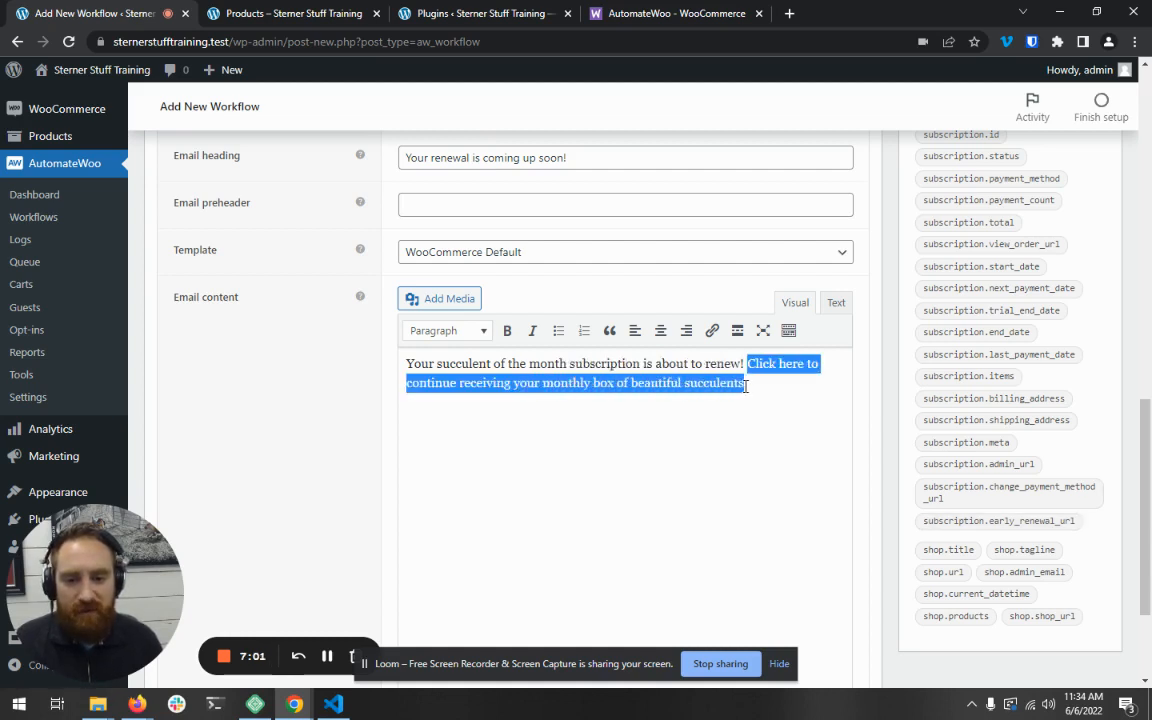
click(710, 331)
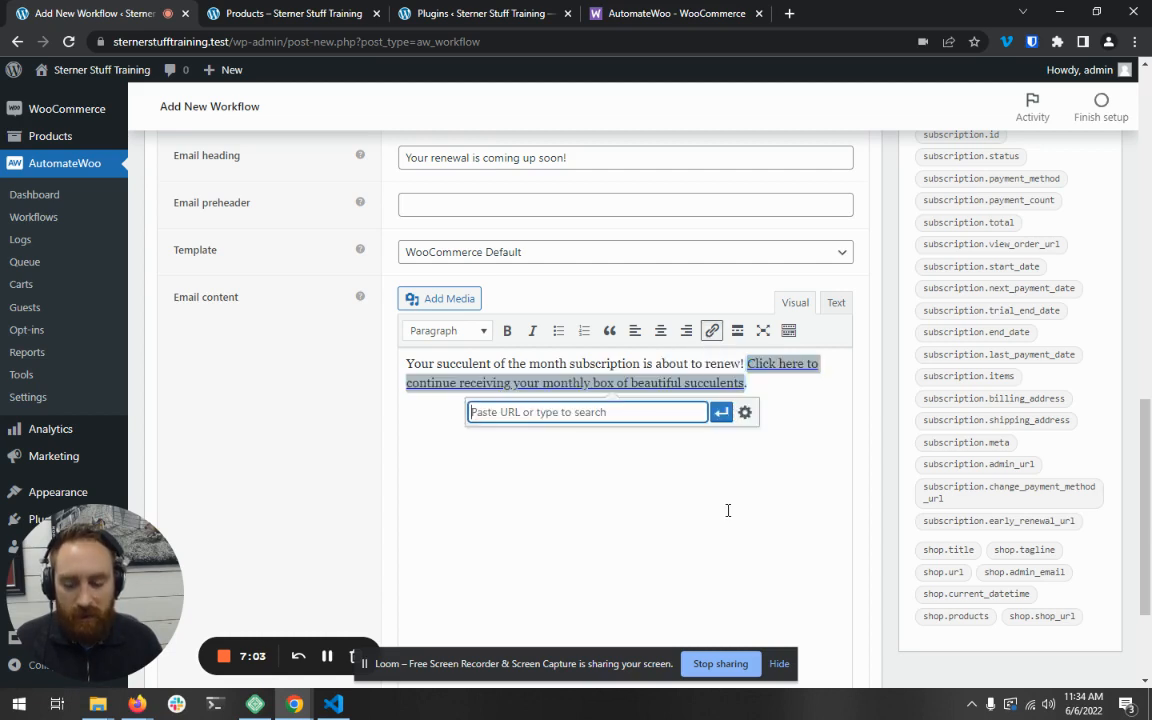
key(ctrl+v)
key(ctrl+z)
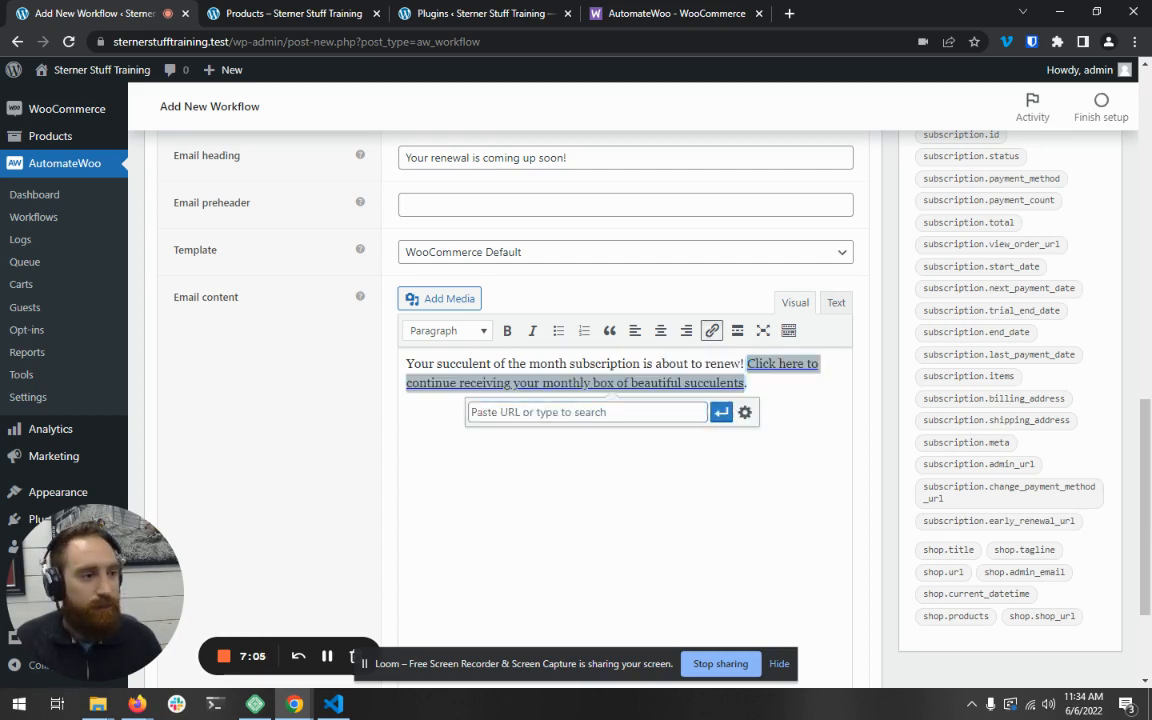
key(alt+Tab)
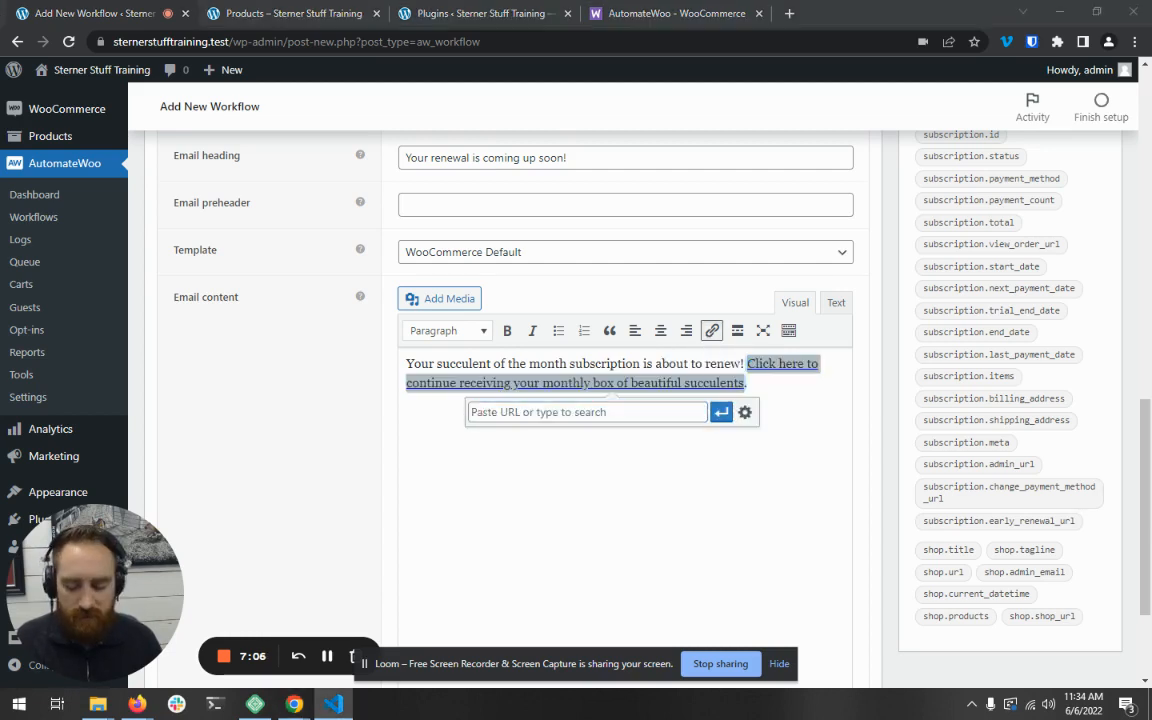
click(681, 411)
key(ctrl+v)
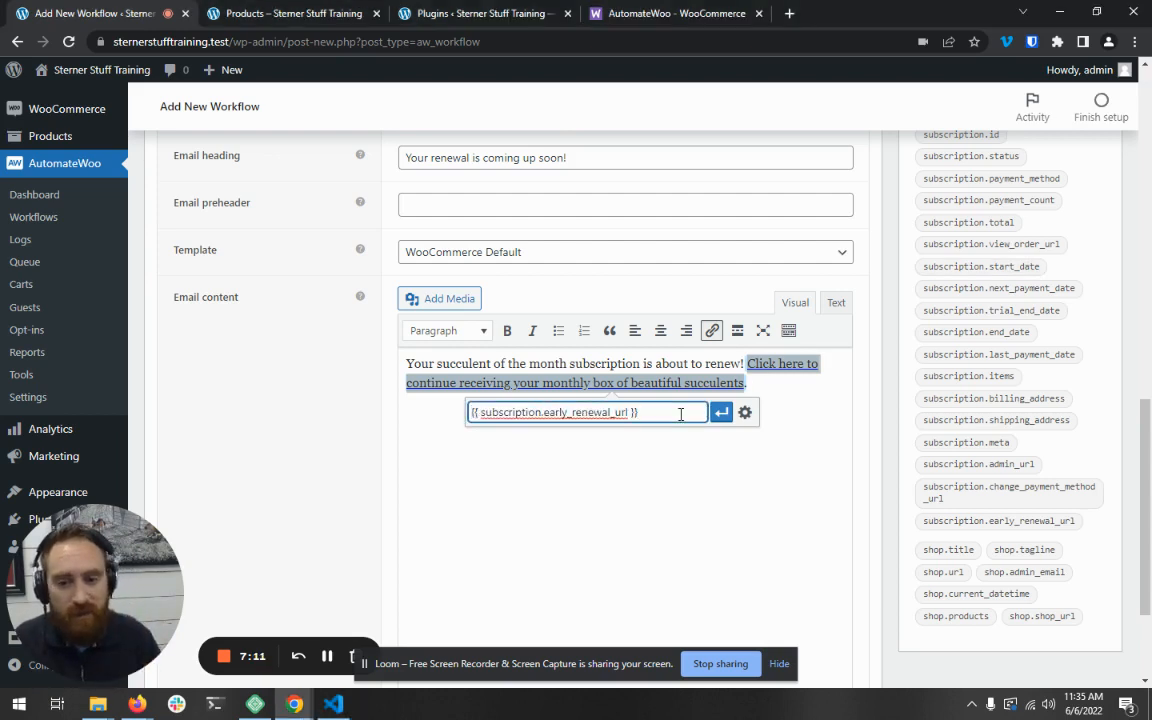
click(720, 412)
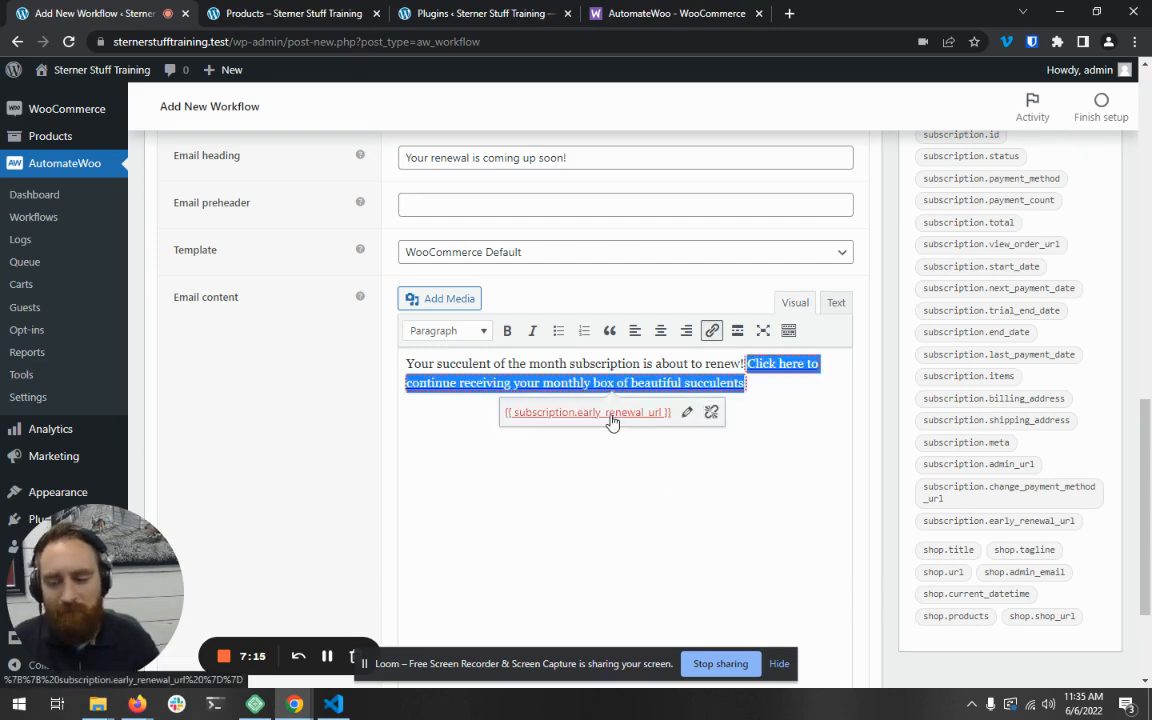
click(766, 375)
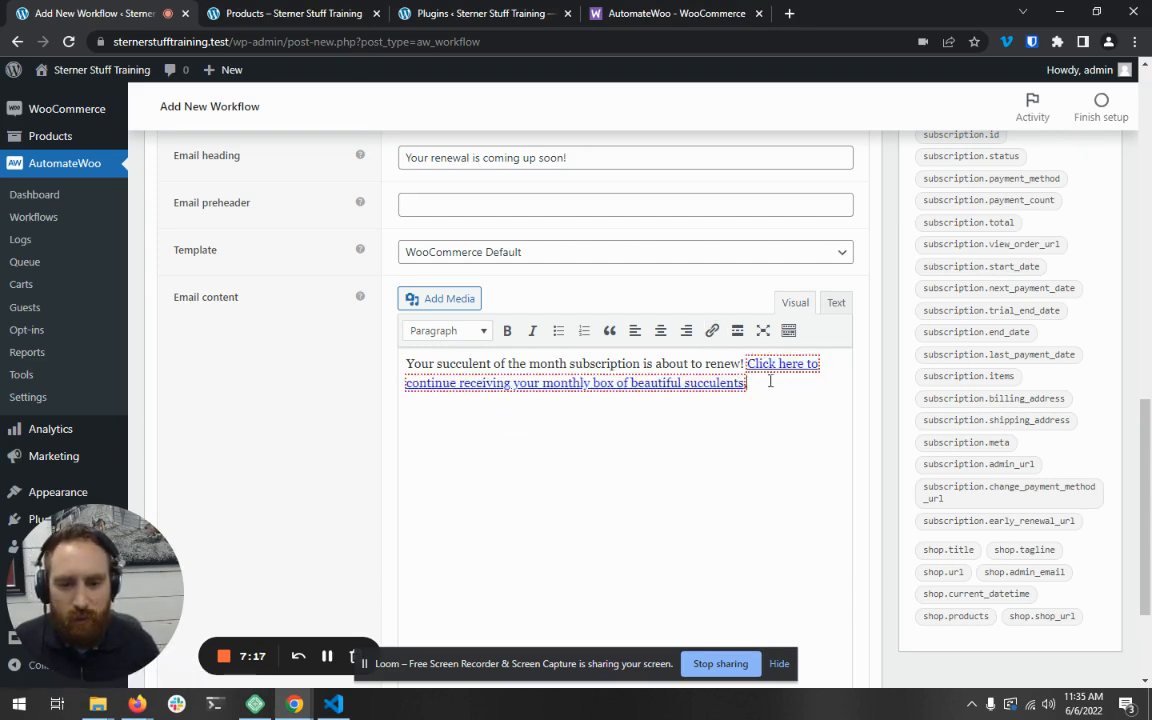
click(834, 303)
click(490, 391)
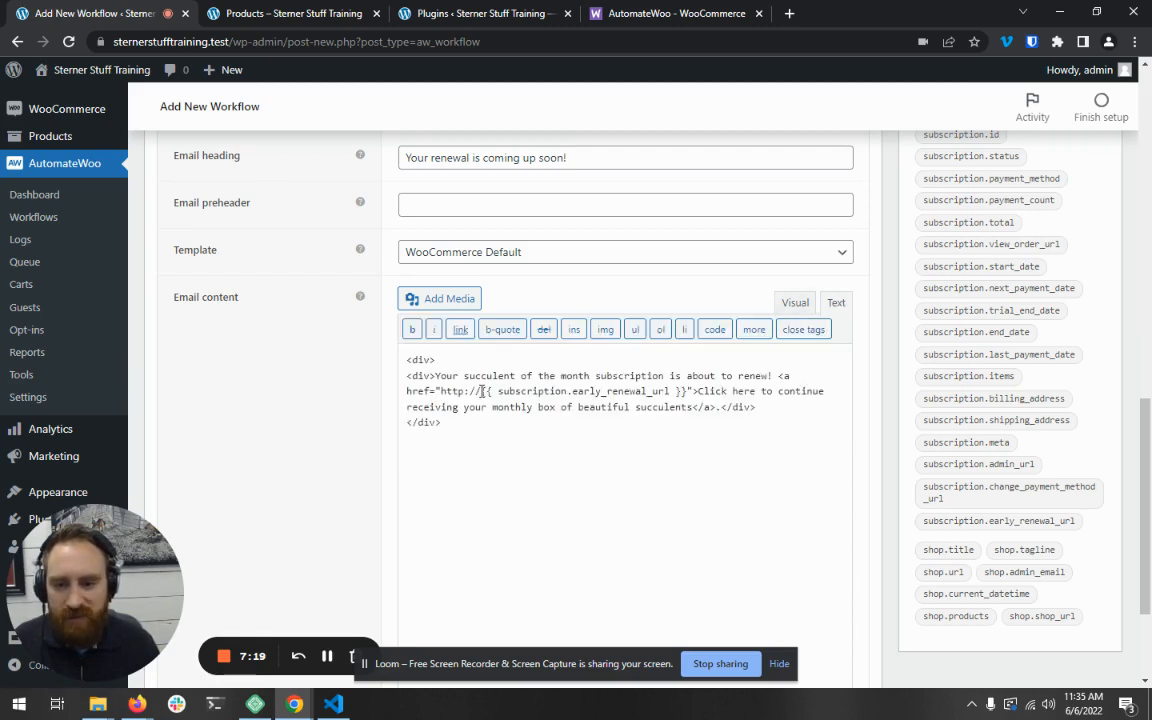
key(BackSpace)
key(BackSpace)
key(BackSpace)
key(BackSpace)
key(BackSpace)
key(BackSpace)
key(BackSpace)
key(BackSpace)
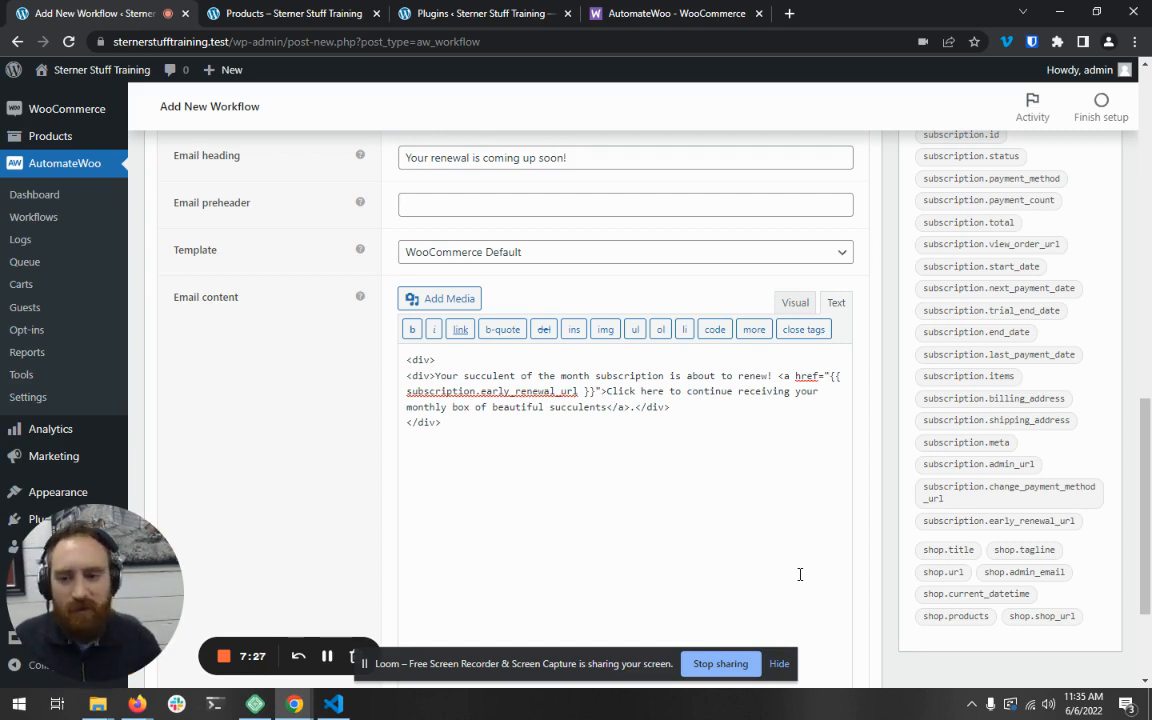
click(795, 303)
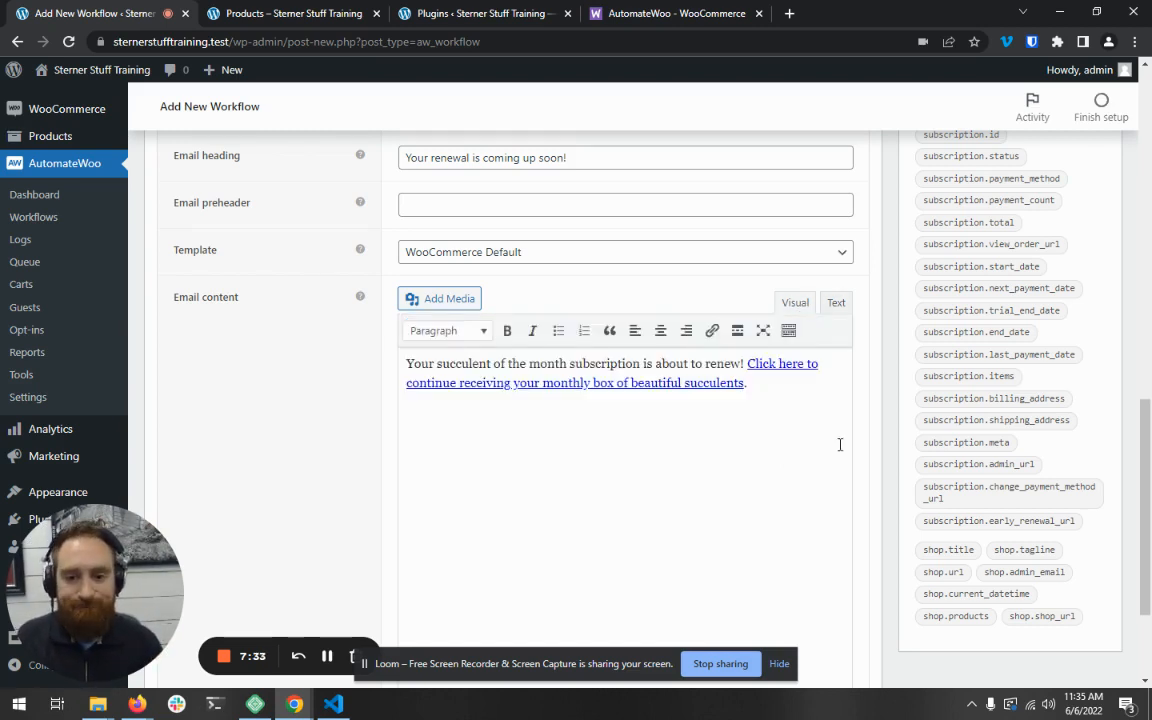
Preview the Send Email action's message, then close the preview window
scroll(869, 470, down, 2)
scroll(869, 470, up, 7)
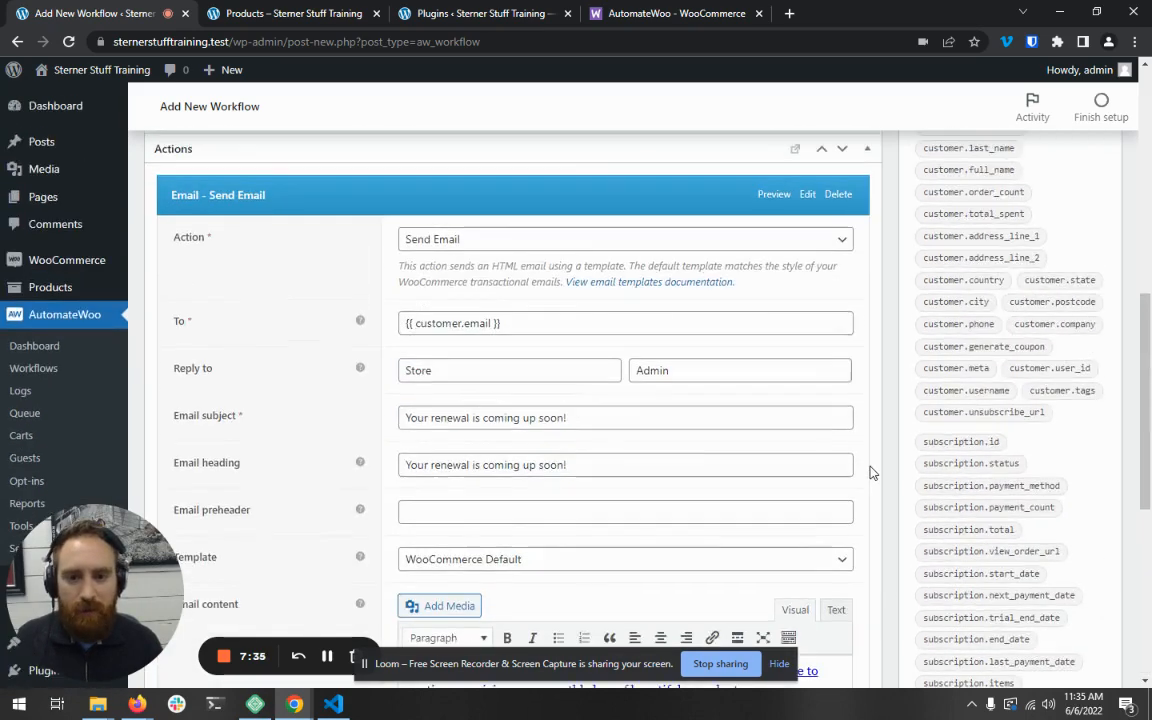
click(774, 275)
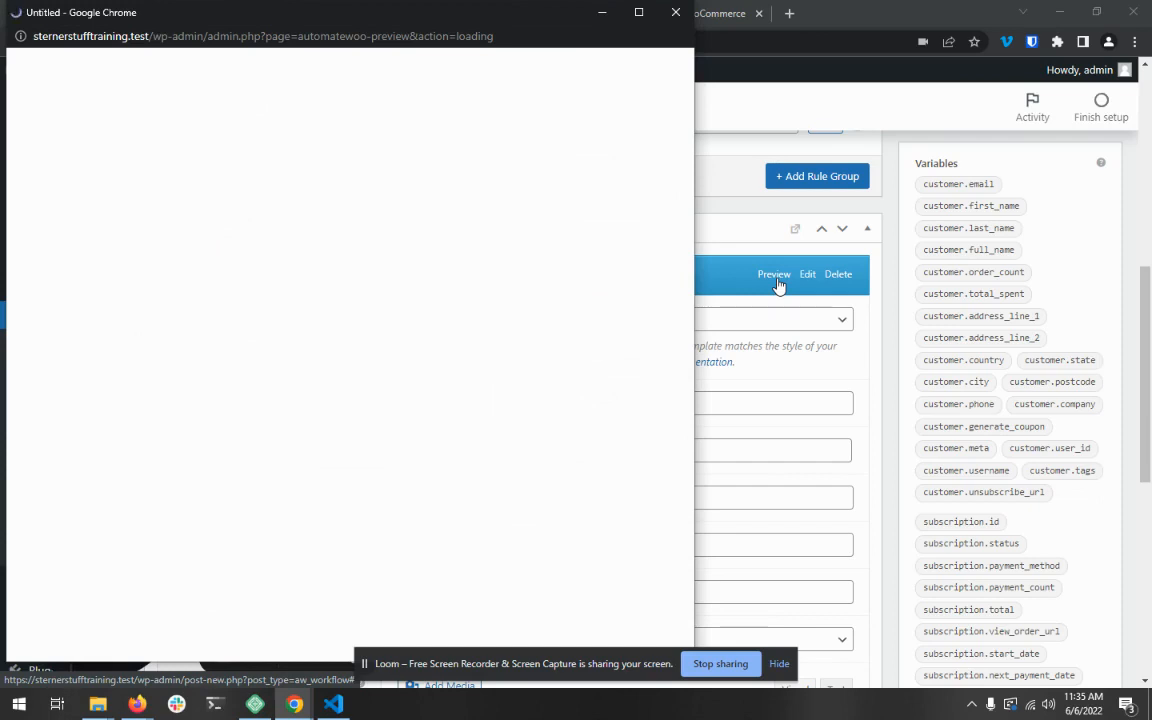
drag(362, 25, 800, 60)
click(1120, 68)
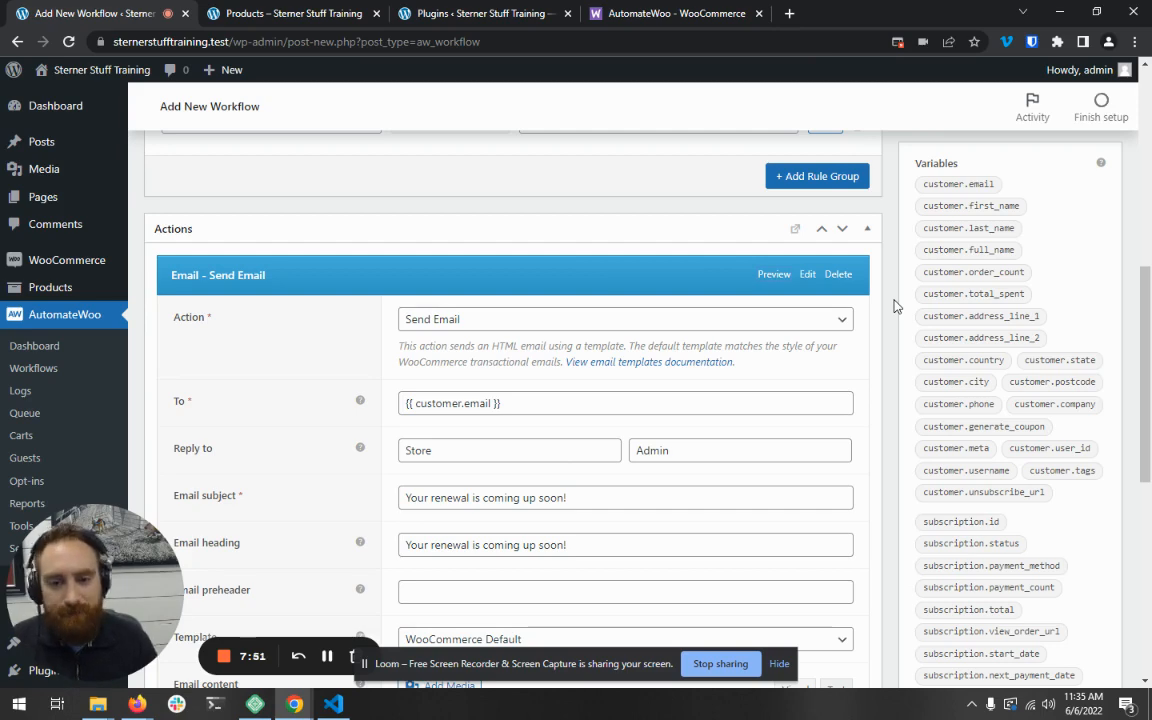
Review the email action's settings and save the "Renewal Reminder Email - 2 Weeks" workflow
scroll(897, 308, down, 5)
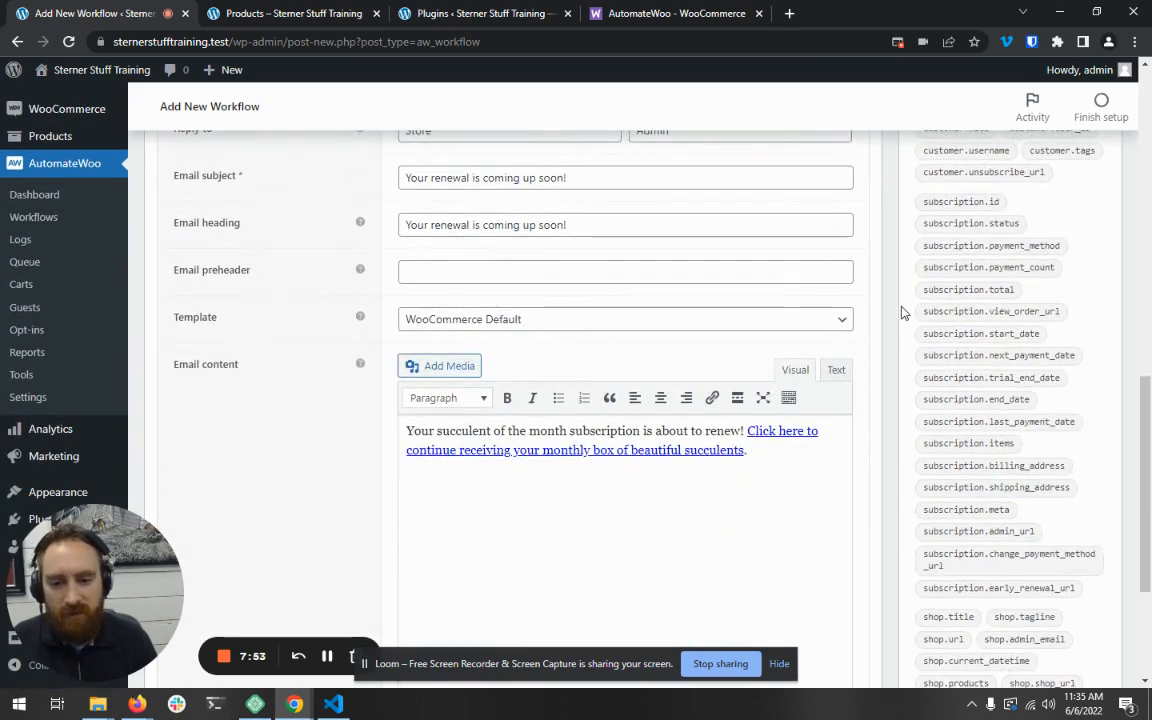
scroll(901, 313, down, 3)
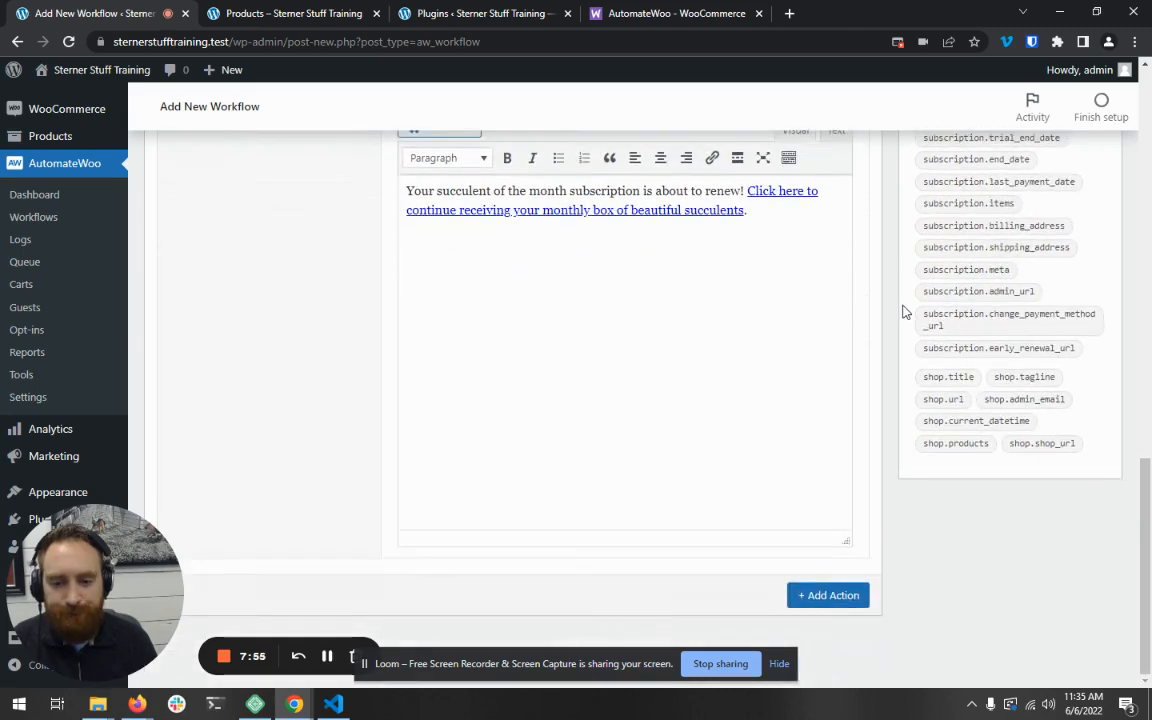
scroll(903, 313, up, 7)
scroll(903, 313, up, 6)
click(1092, 369)
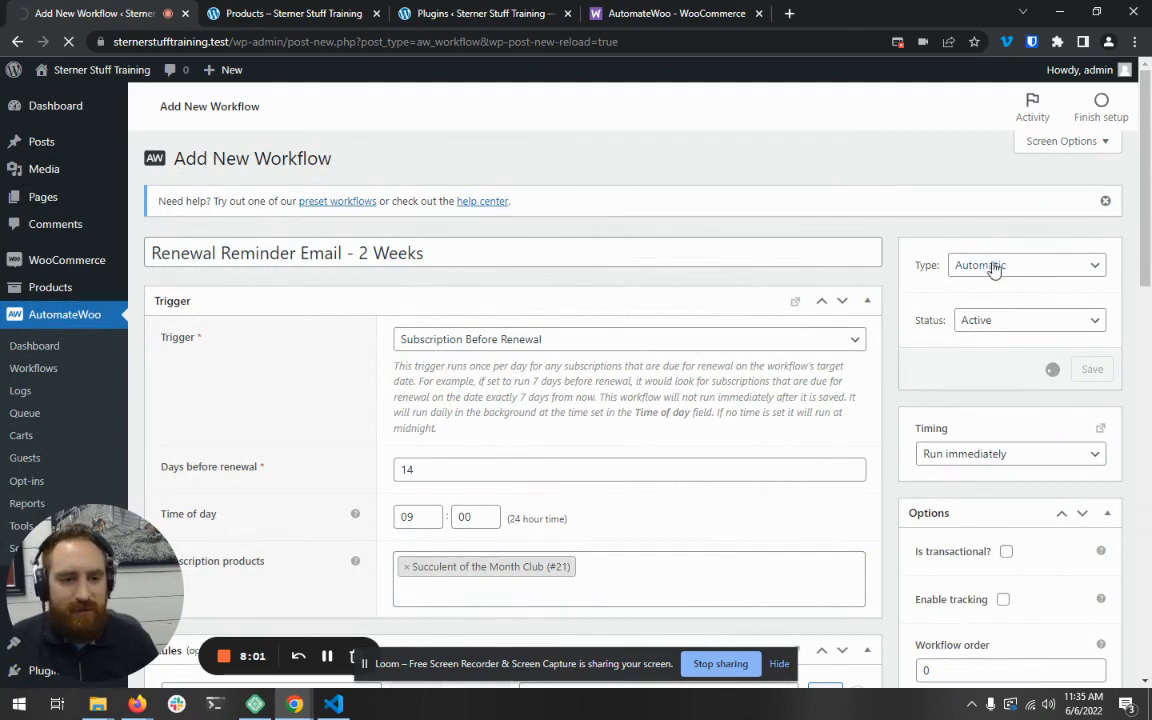
scroll(985, 330, down, 1)
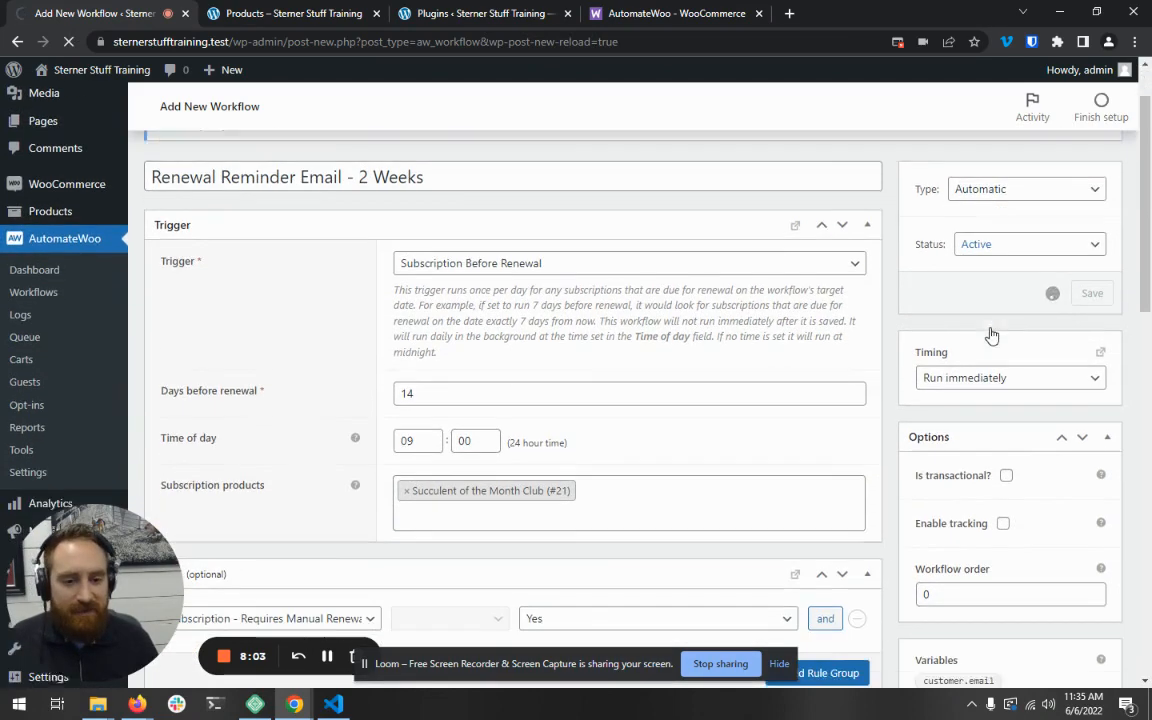
scroll(975, 380, down, 1)
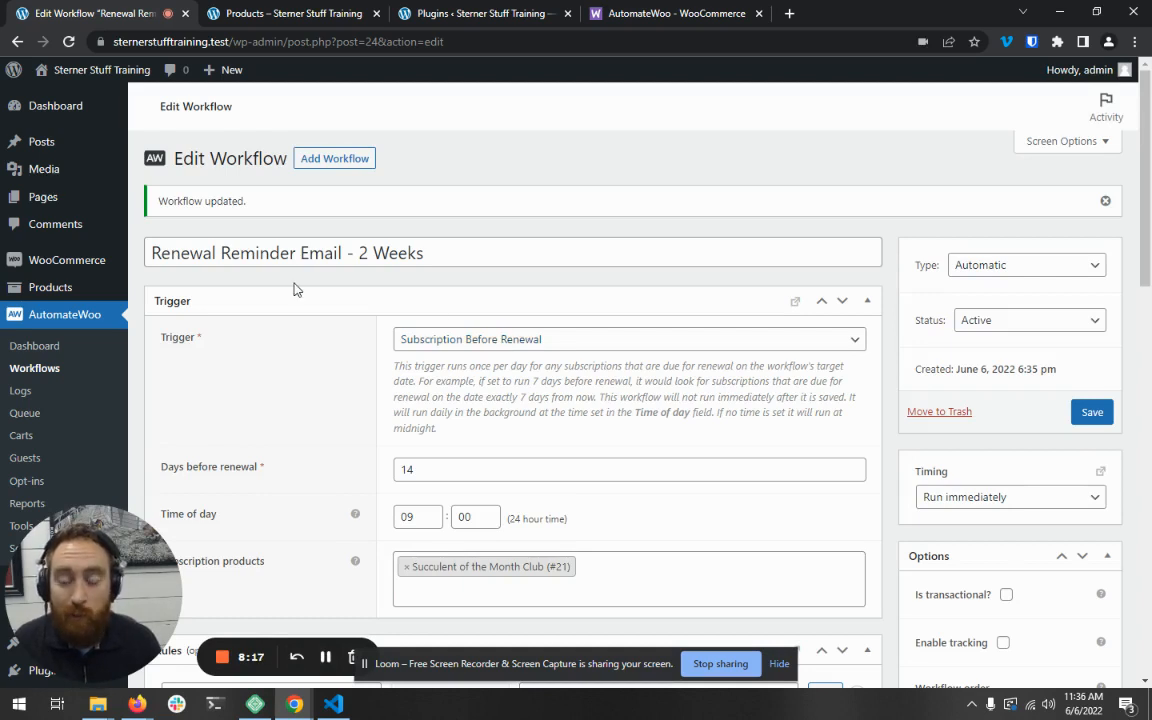
Open the workflows list and look at the bulk actions available for all selected workflows
click(62, 370)
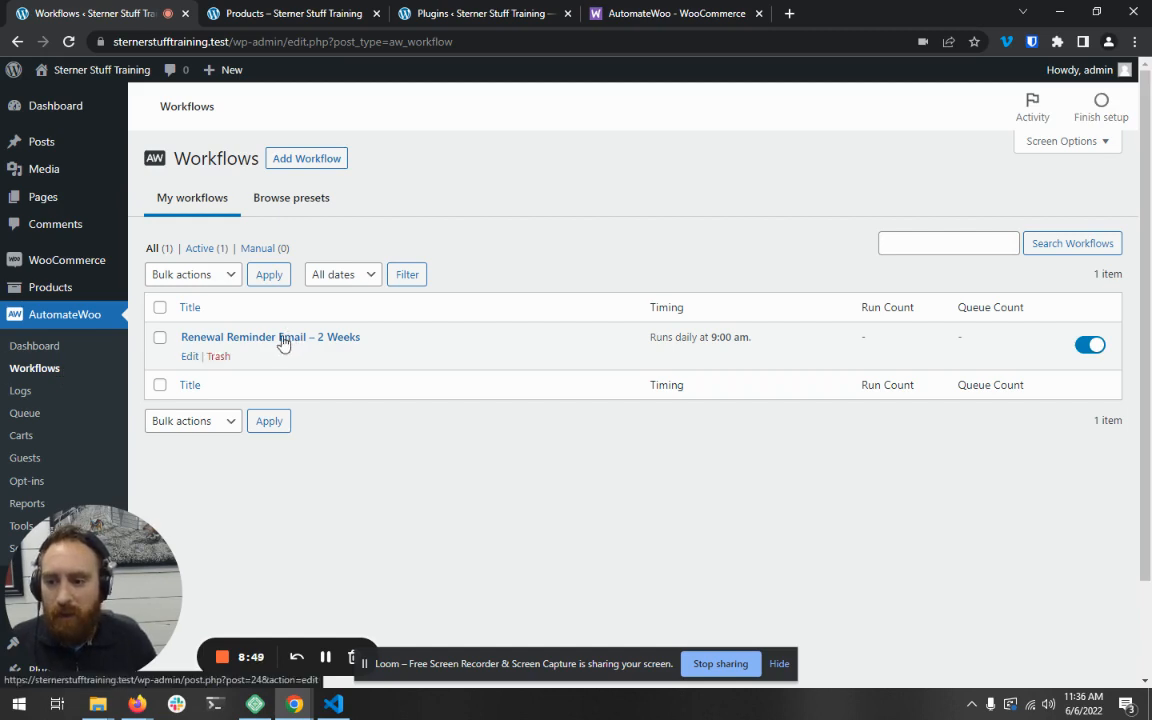
click(160, 307)
click(178, 274)
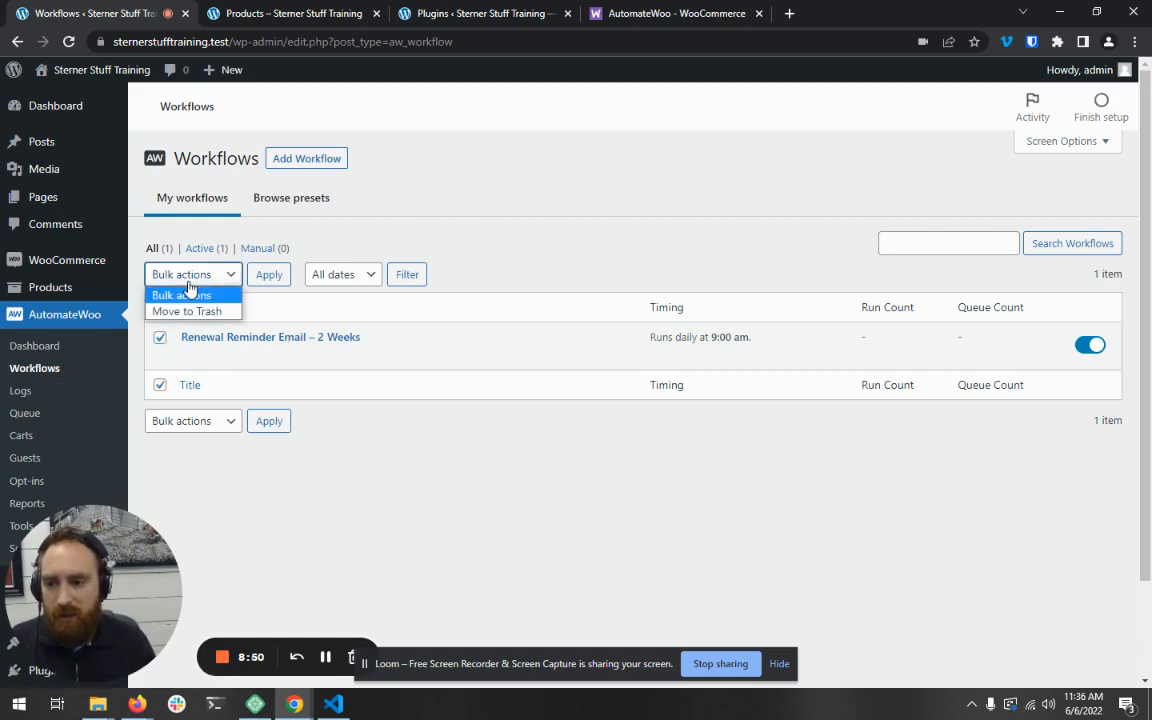
click(509, 242)
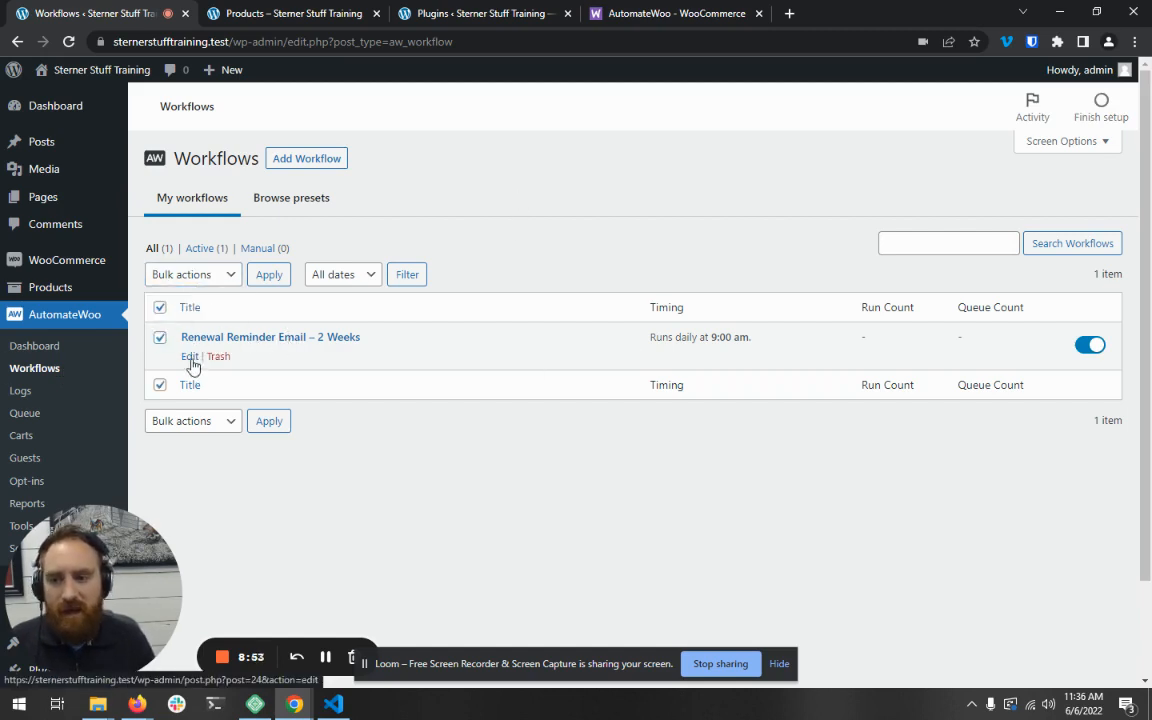
Create a new workflow titled "Post-Expiration Email"
click(296, 162)
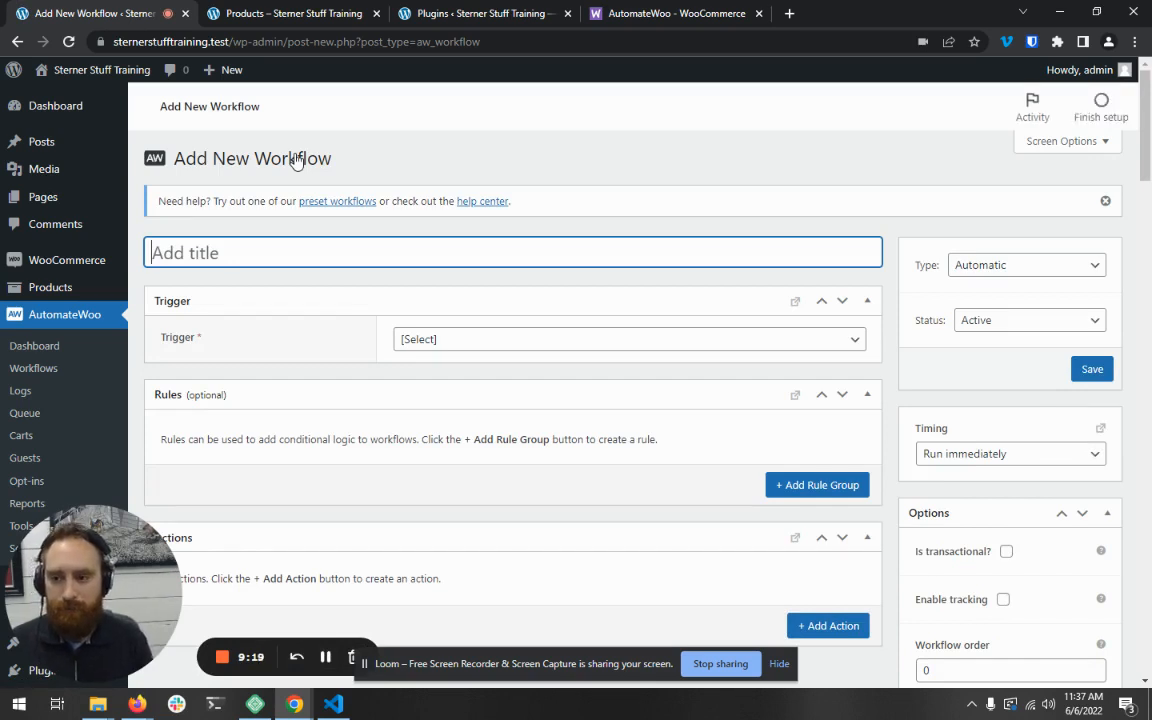
text(Post-Expirat)
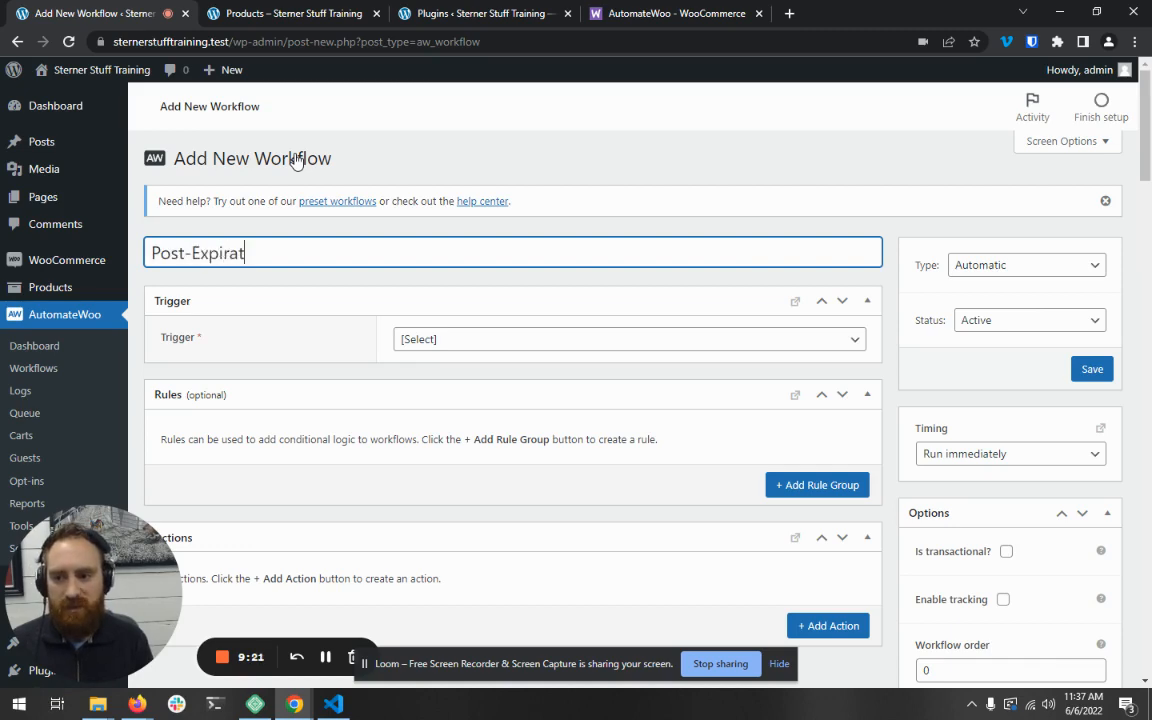
text(ion Email)
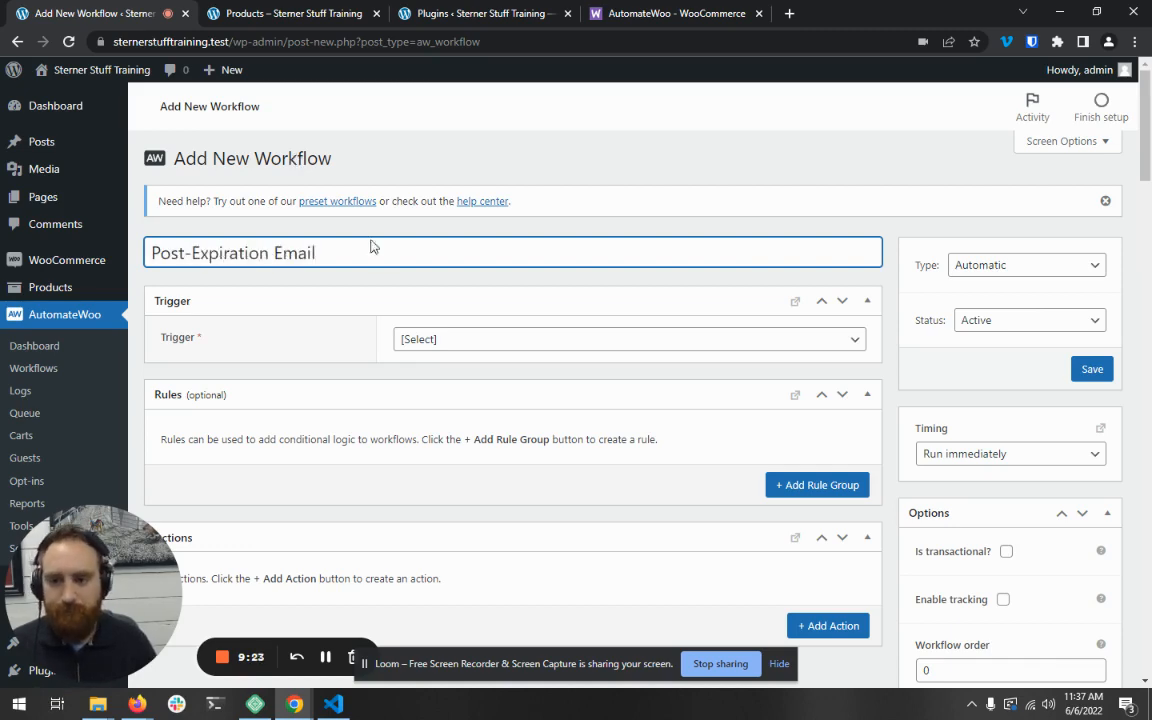
Set the Post-Expiration Email workflow's trigger to Subscription Status Changed
click(410, 338)
scroll(476, 448, down, 10)
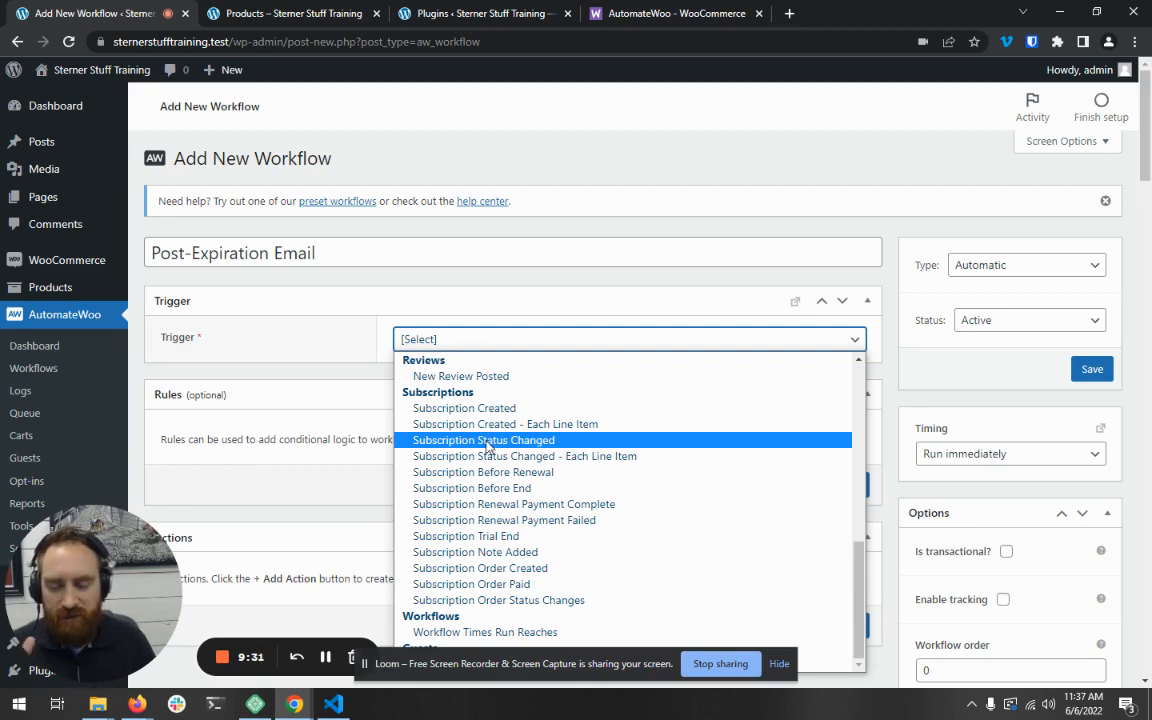
click(487, 441)
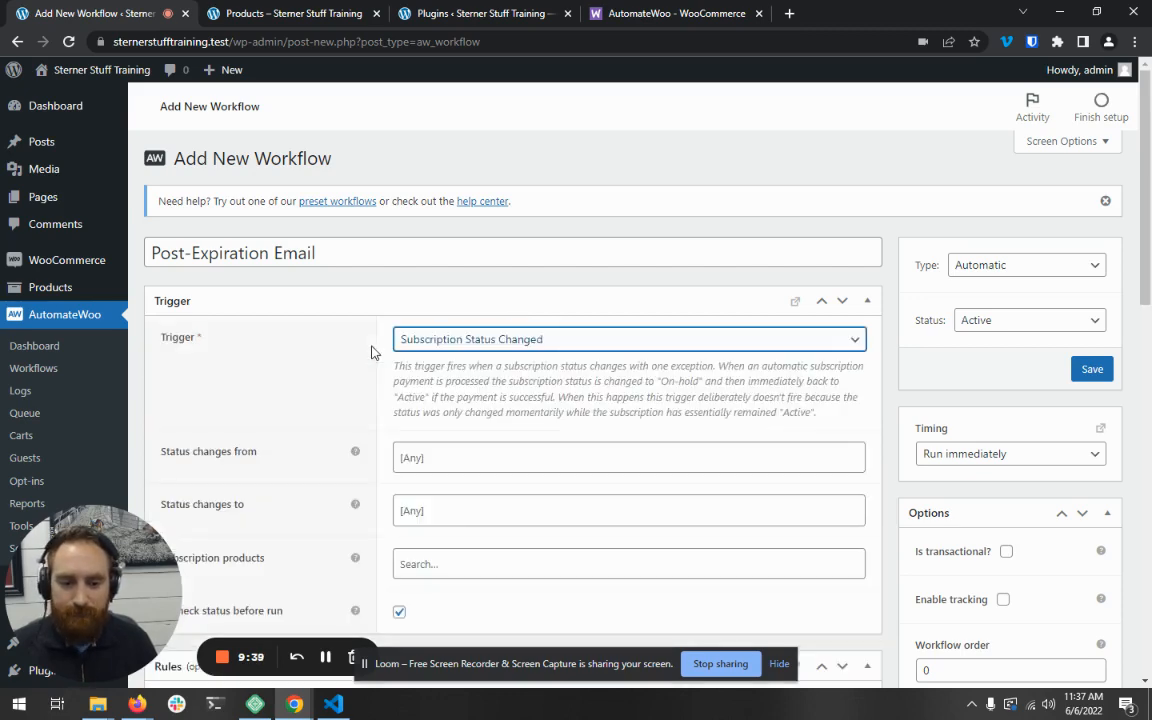
Configure the trigger to fire when the subscription status changes from Active to On hold
scroll(371, 352, down, 1)
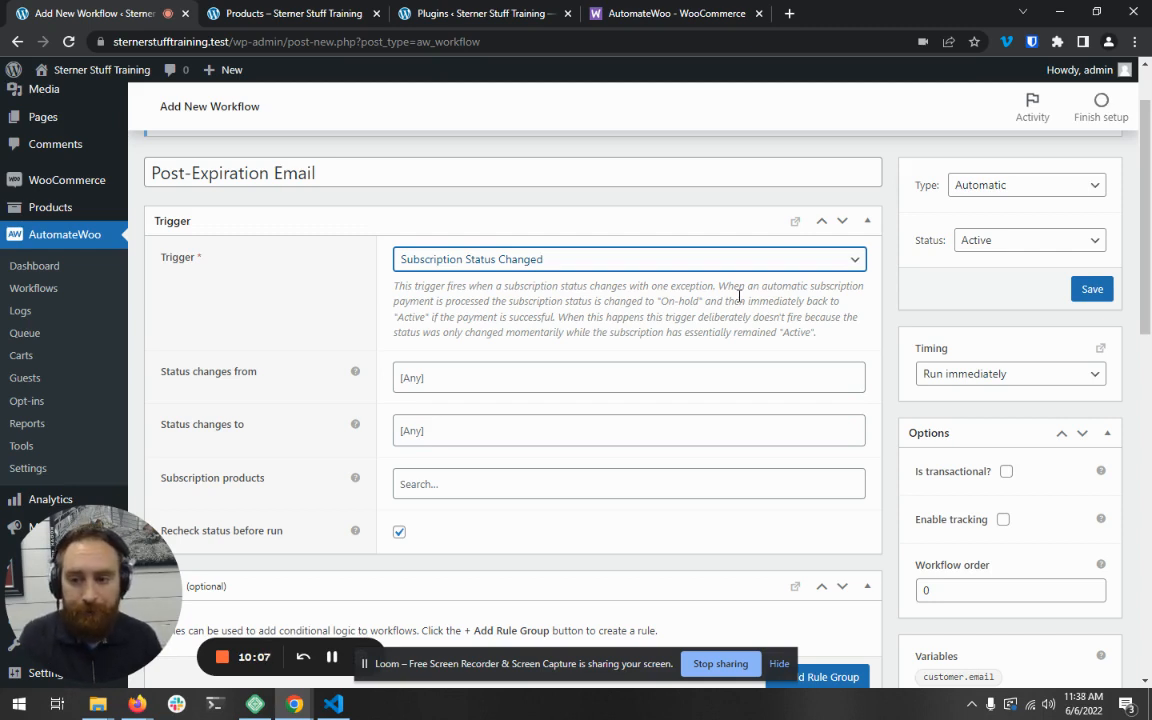
click(440, 377)
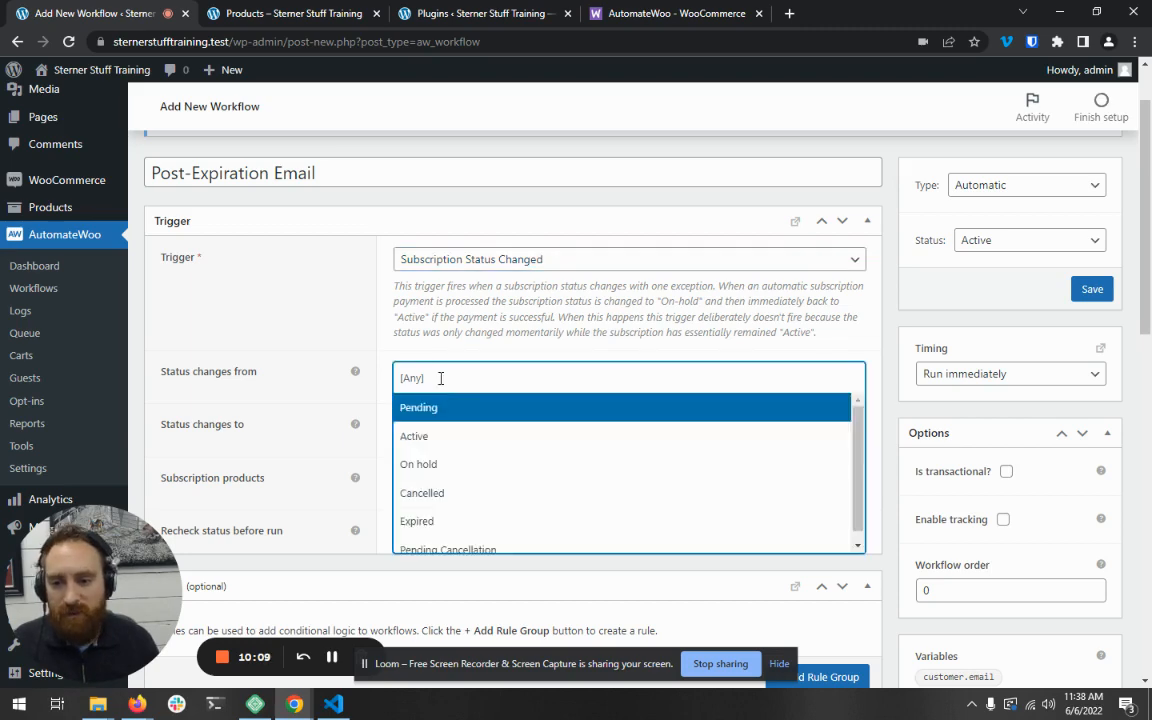
click(447, 440)
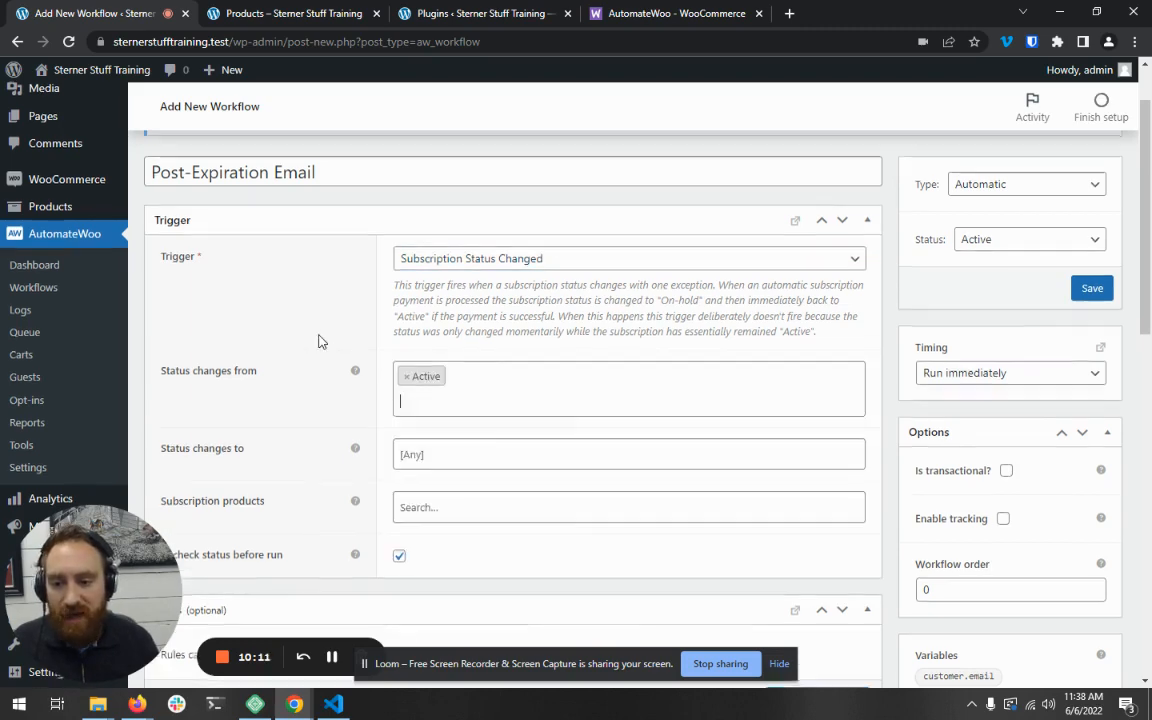
scroll(445, 360, down, 1)
click(445, 372)
click(447, 460)
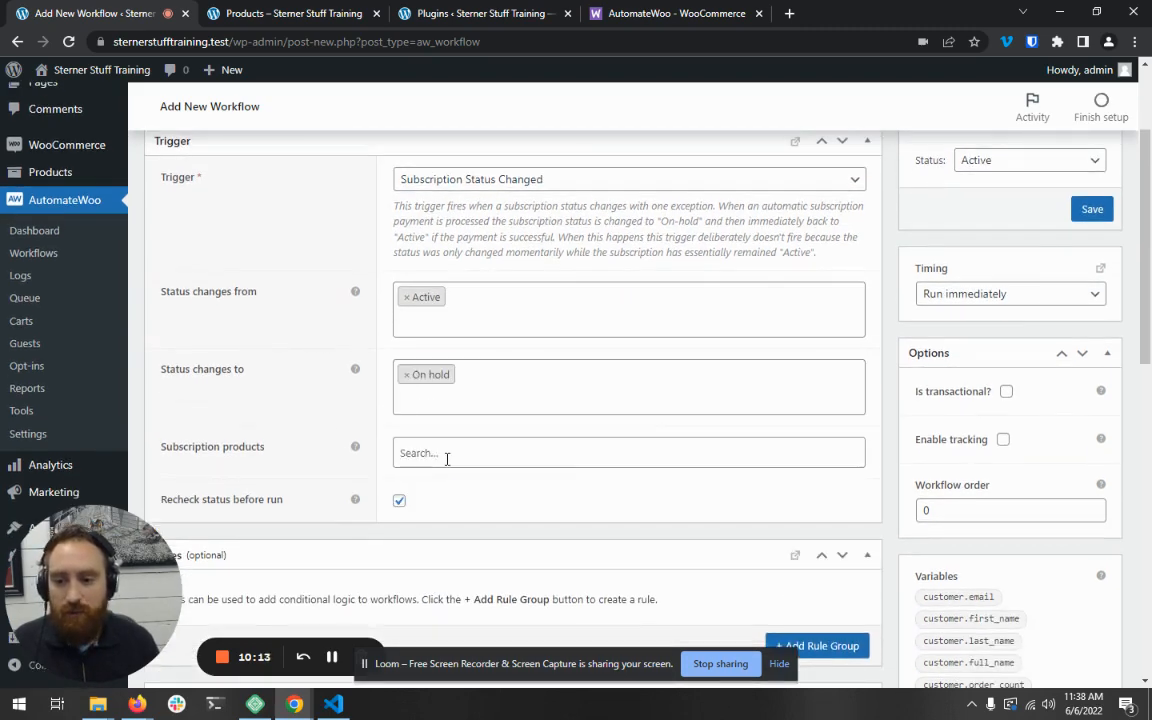
Search for "succulent" and restrict the trigger to the Succulent of the Month Club subscription product
click(485, 448)
text(succulent)
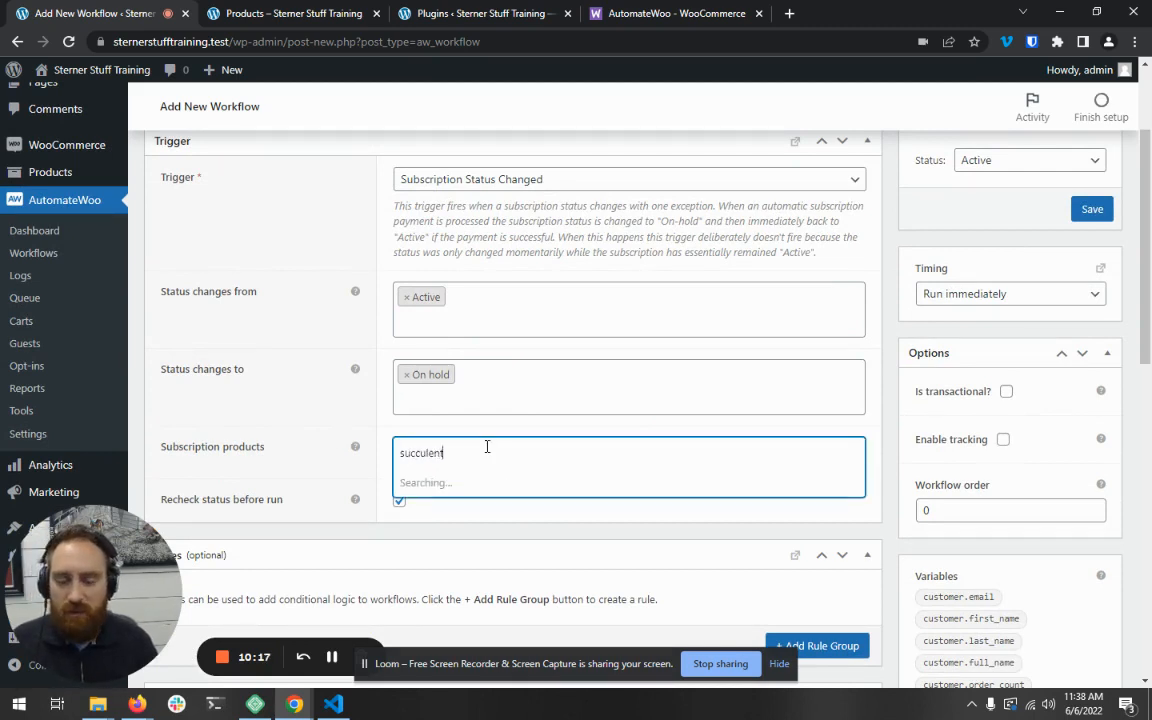
click(445, 485)
scroll(440, 450, down, 3)
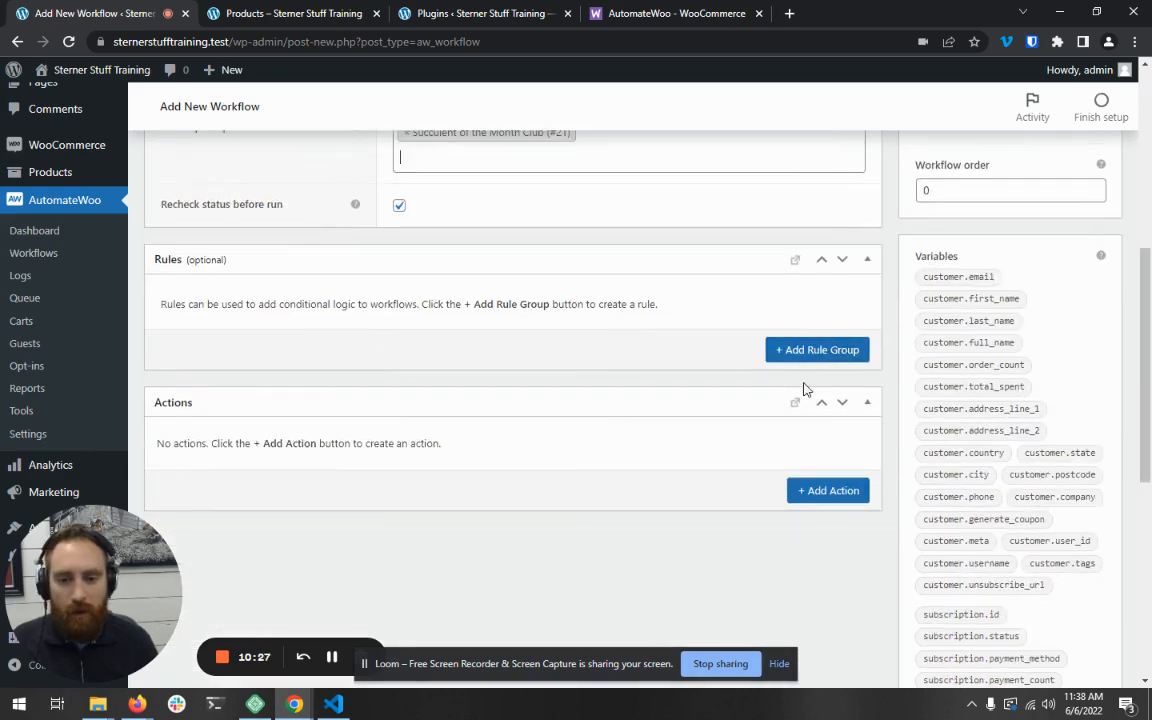
scroll(804, 389, up, 3)
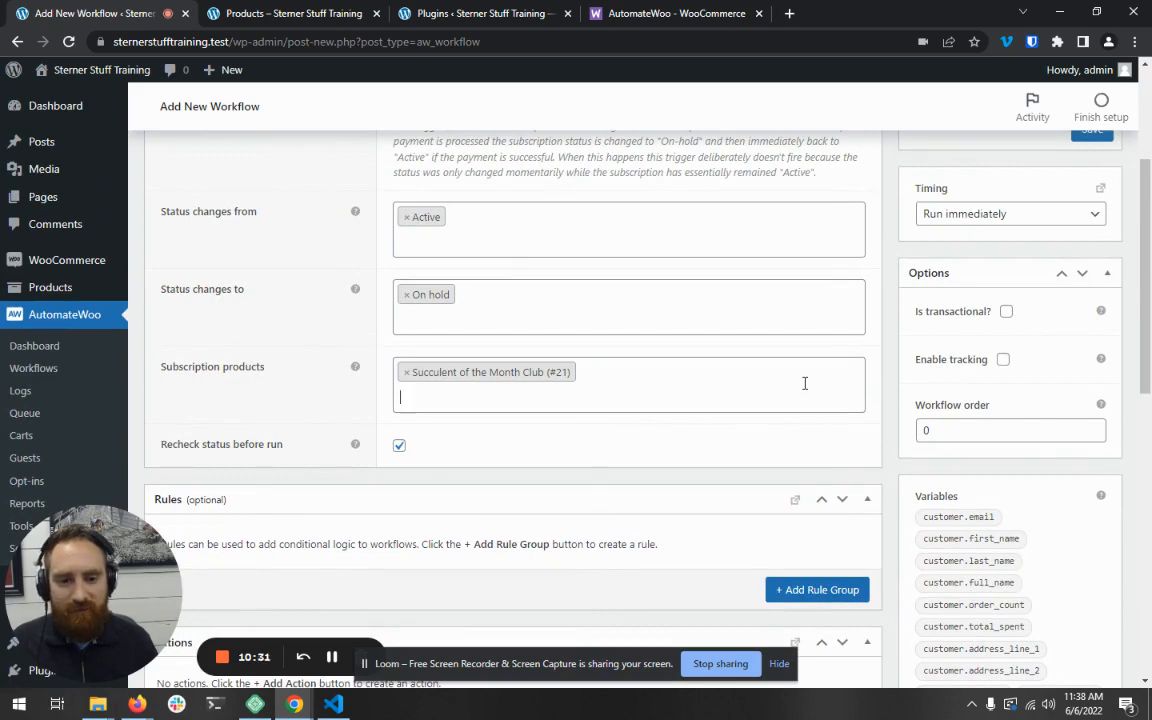
Add a Send Email action to the Post-Expiration Email workflow
scroll(805, 385, down, 4)
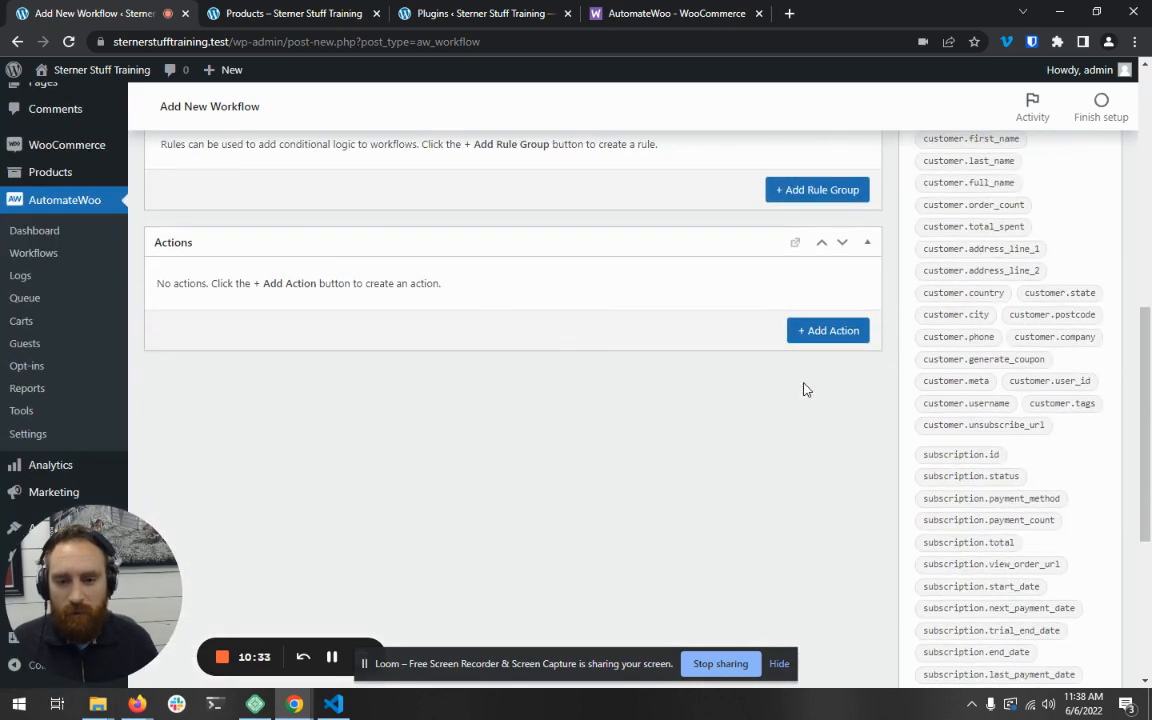
click(803, 338)
click(803, 343)
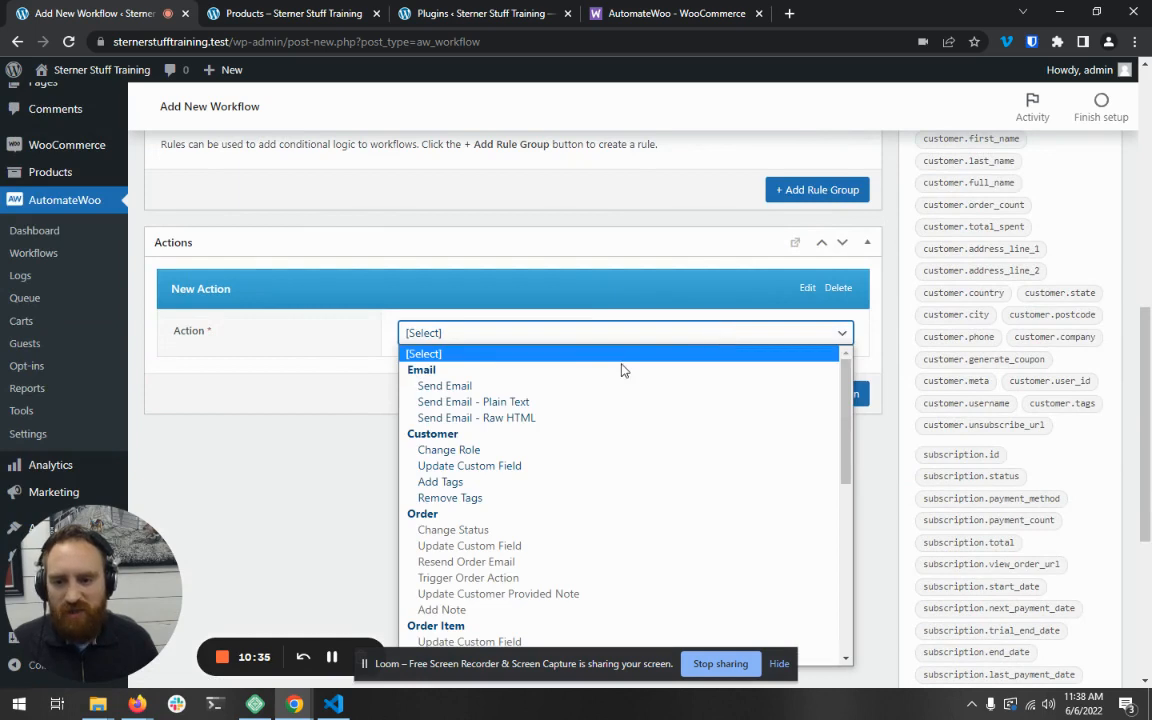
click(419, 383)
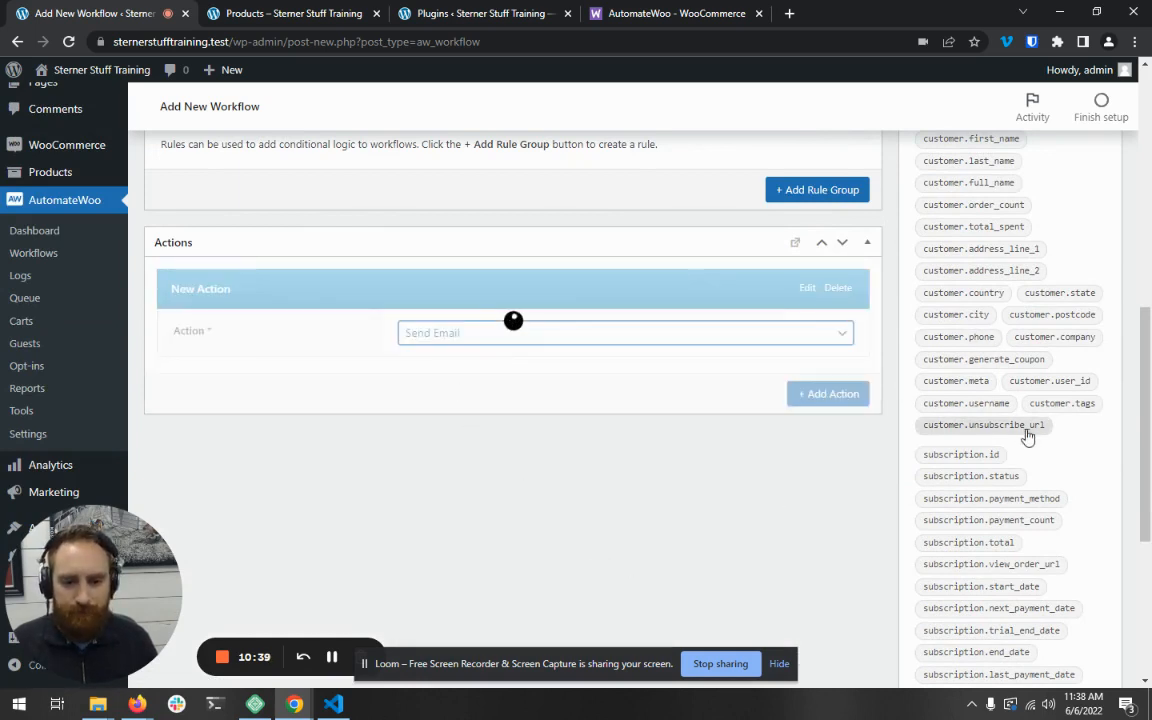
Address the email to {{ customer.email }} and fill in the reply-to name as "Site" and the reply-to email as "Admin"
key(alt+Tab)
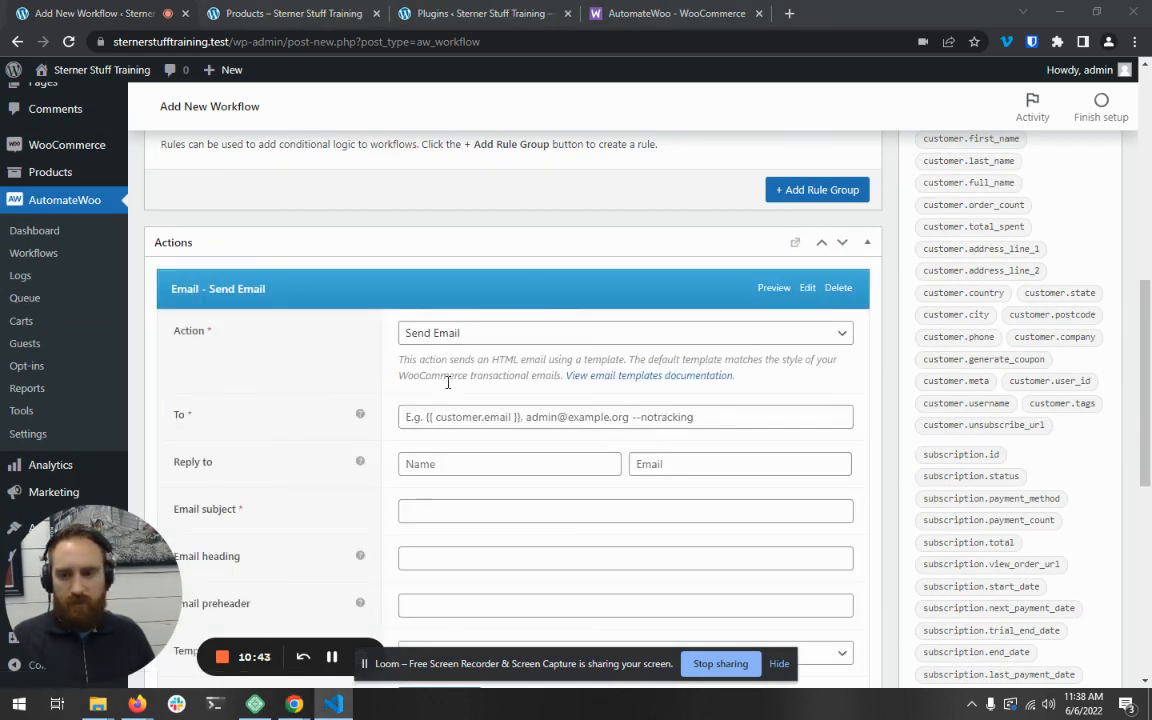
click(461, 416)
text({{ customer.email }})
click(471, 458)
text(Site)
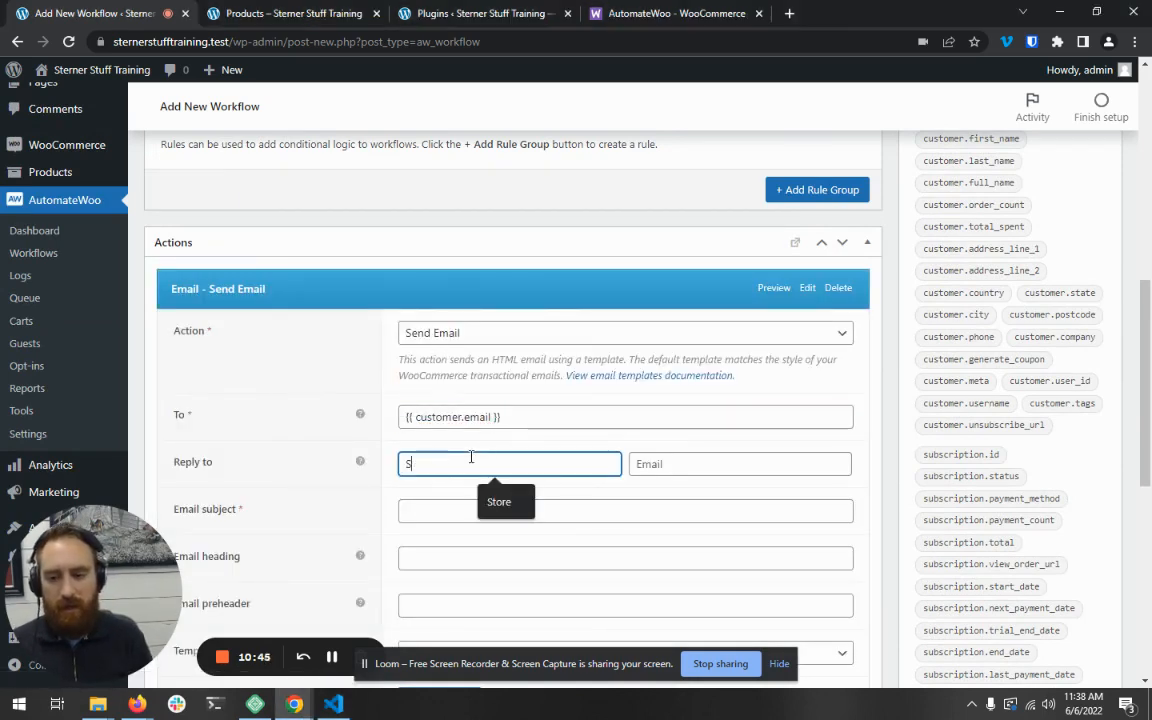
key(Tab)
text(Admin)
key(Tab)
Set the email subject to "We're sorry to see you go!"
scroll(471, 456, down, 3)
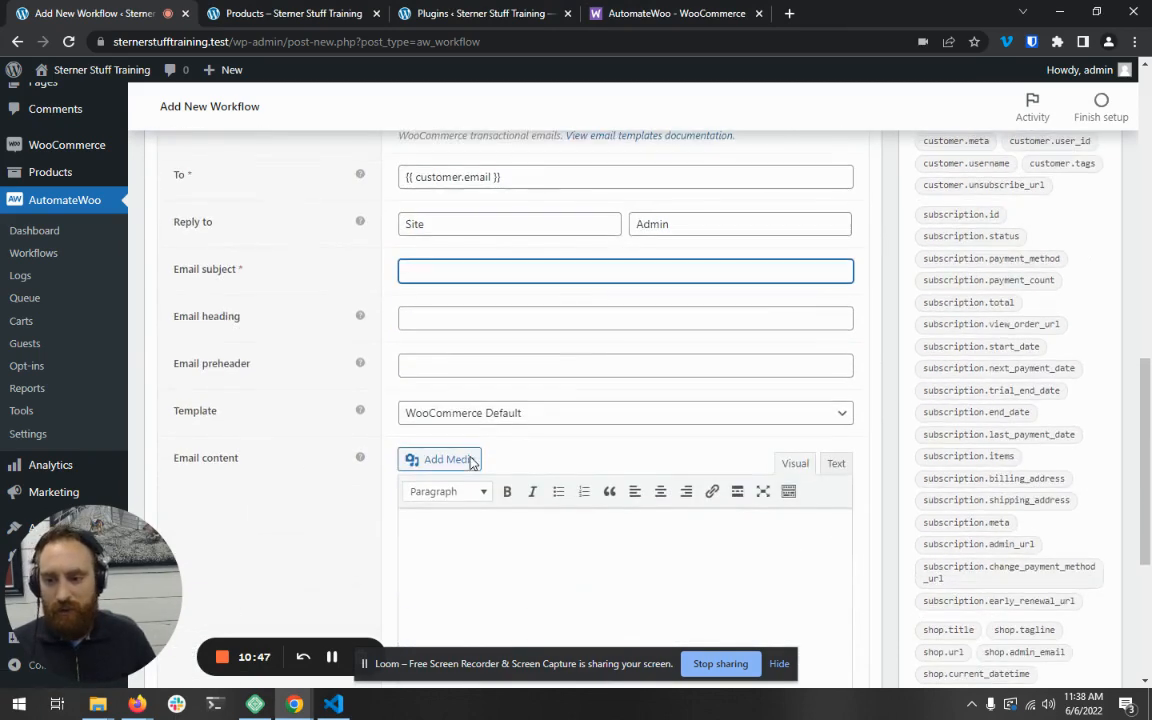
text(We're )
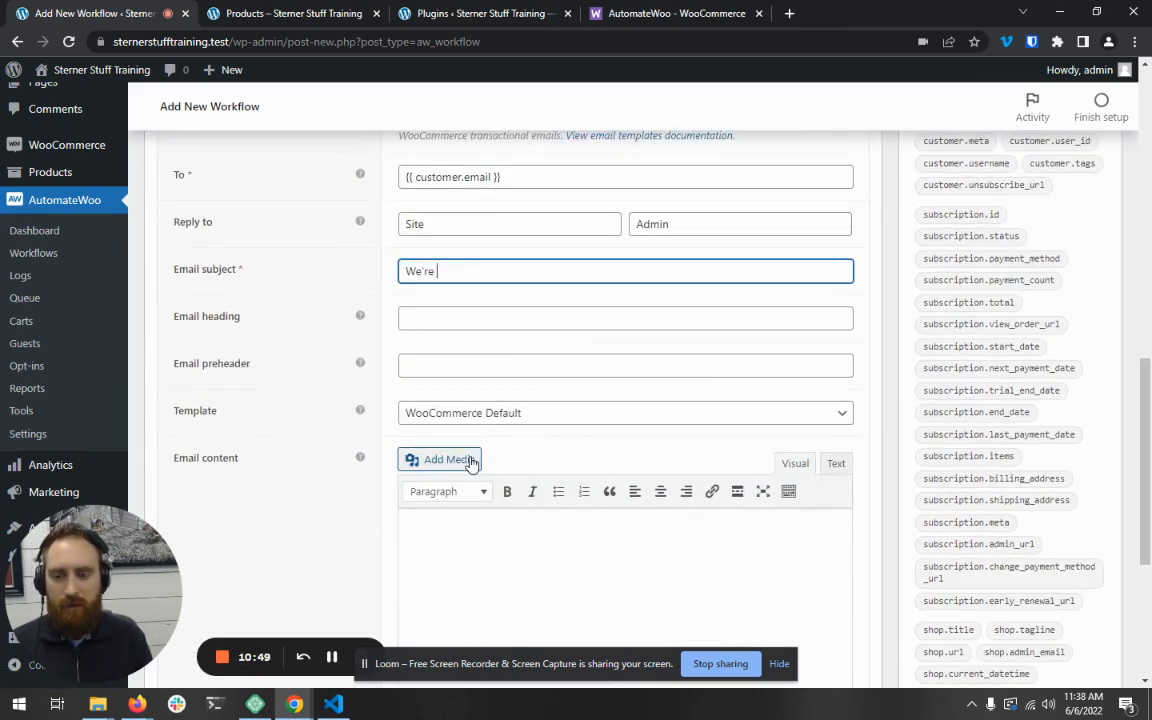
text(sorry to see you go!)
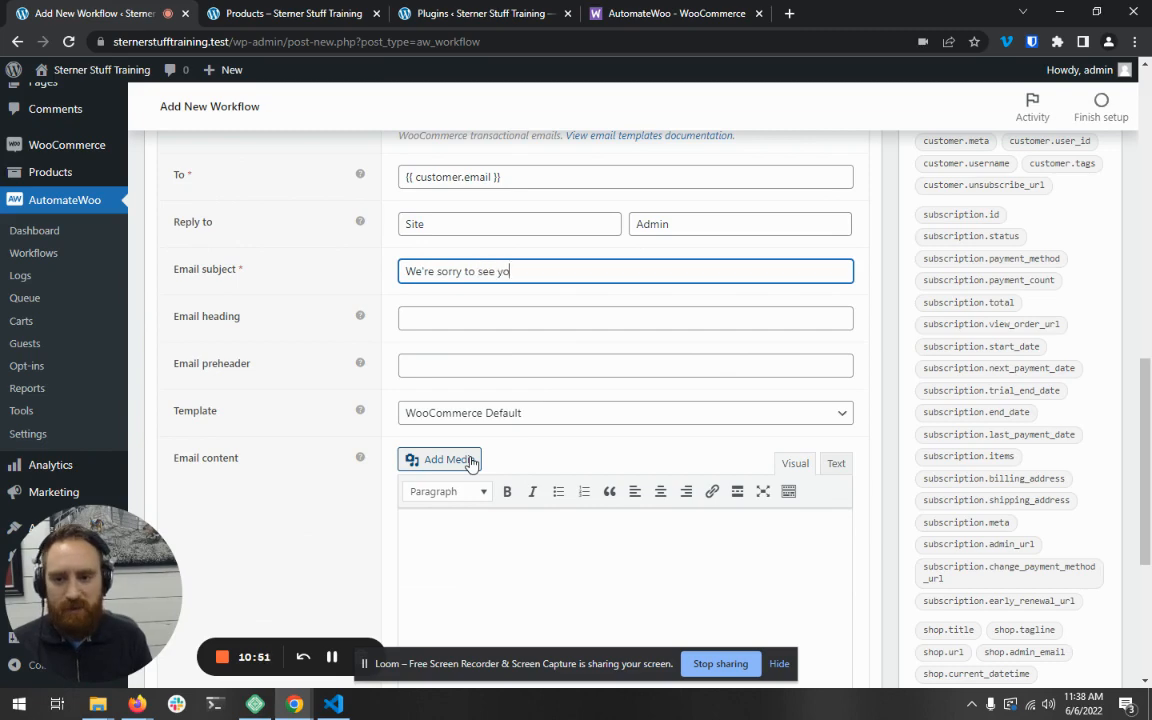
key(Tab)
key(Tab)
Copy the email subject "We're sorry to see you go!" into the email heading
scroll(489, 276, down, 3)
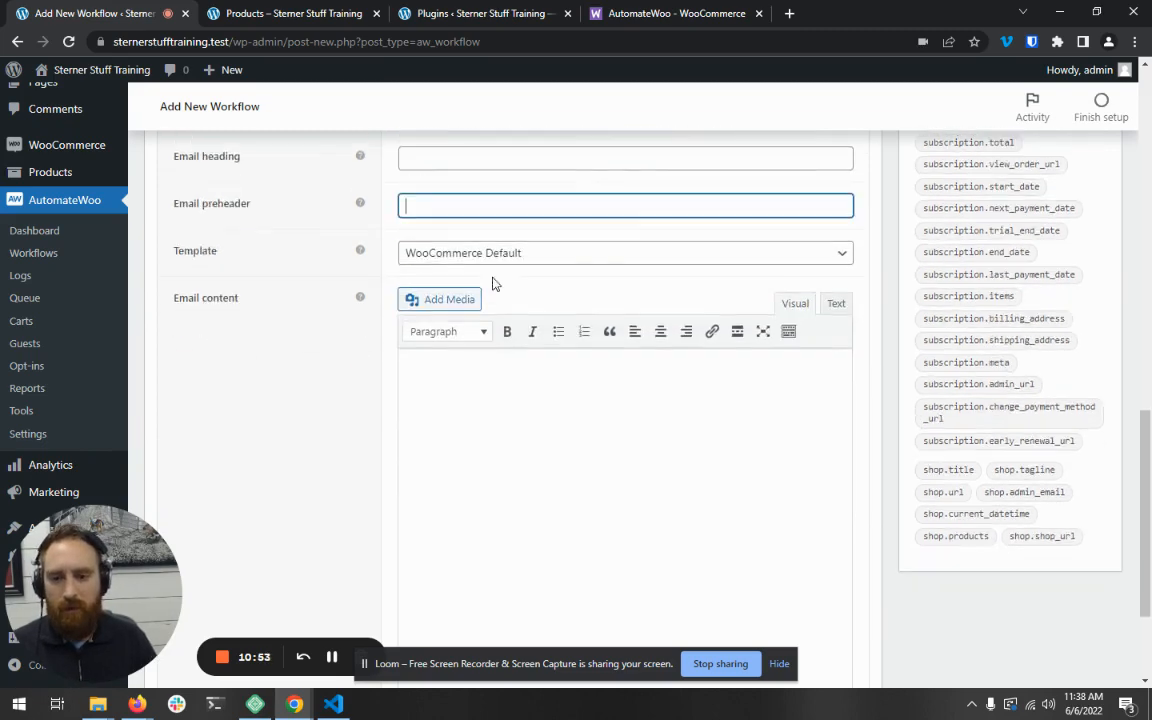
scroll(488, 424, up, 3)
triple_click(481, 270)
key(ctrl+c)
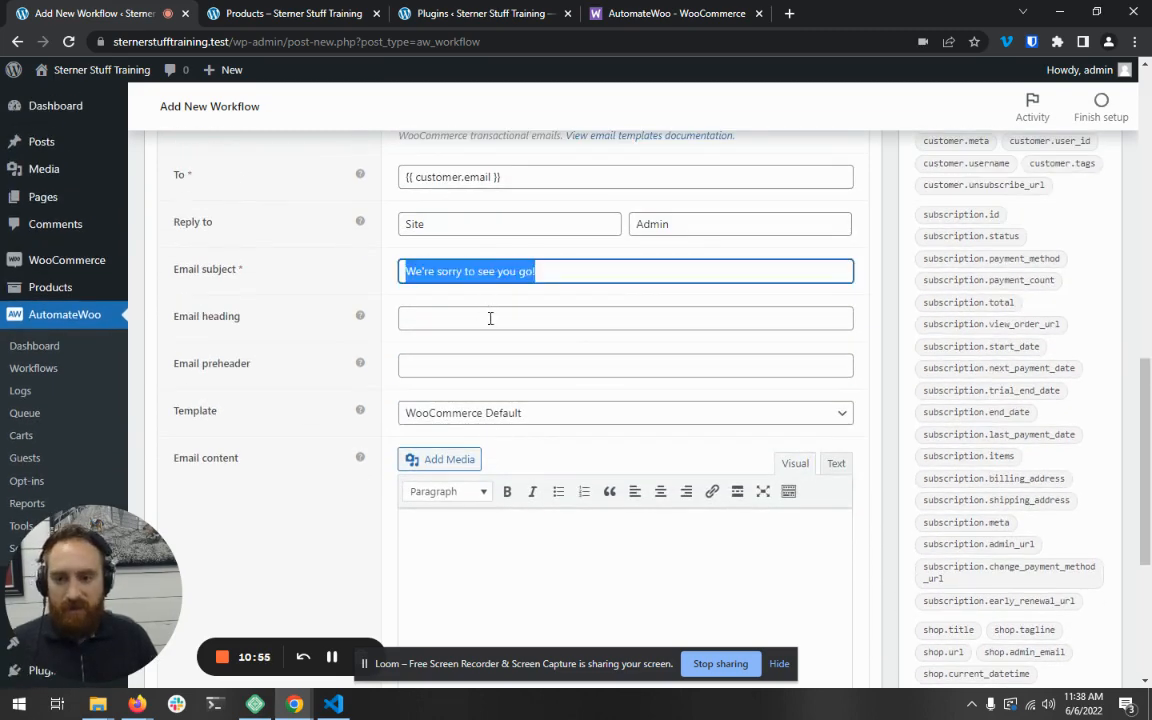
click(488, 318)
key(ctrl+v)
Write the email content: "We noticed you didn't renew your subscription. If you want to come back to us, just follow this link to re-subscribe!"
click(458, 542)
scroll(656, 512, down, 2)
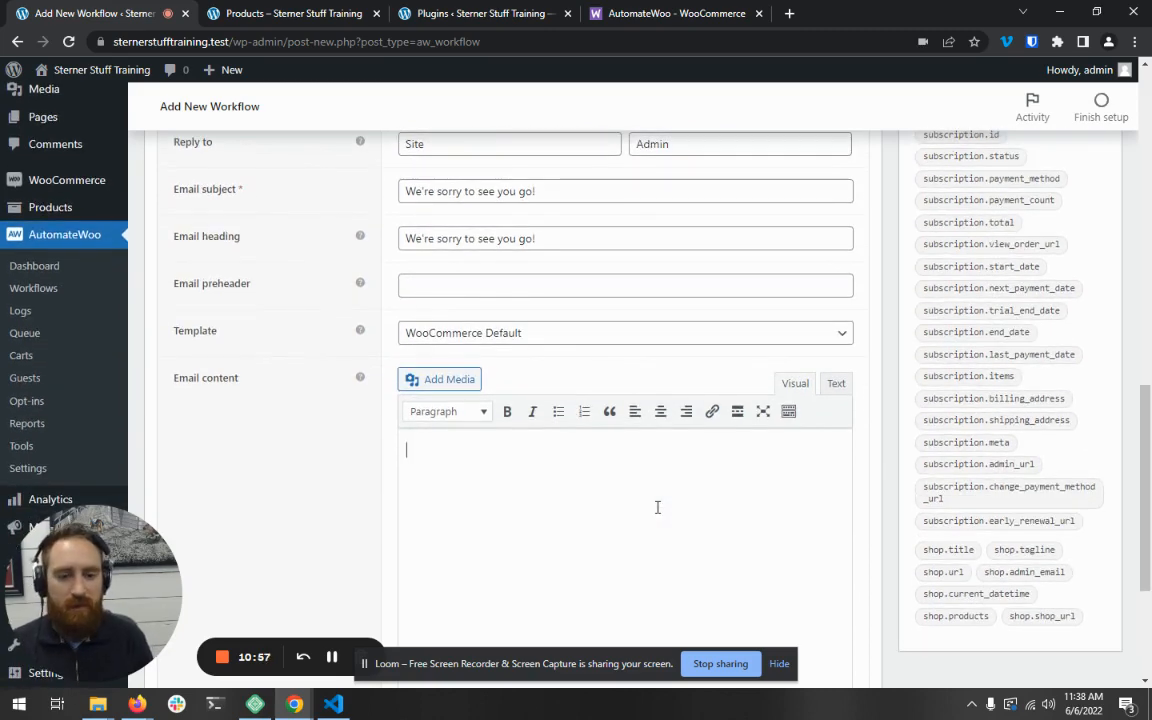
text(We noticed we)
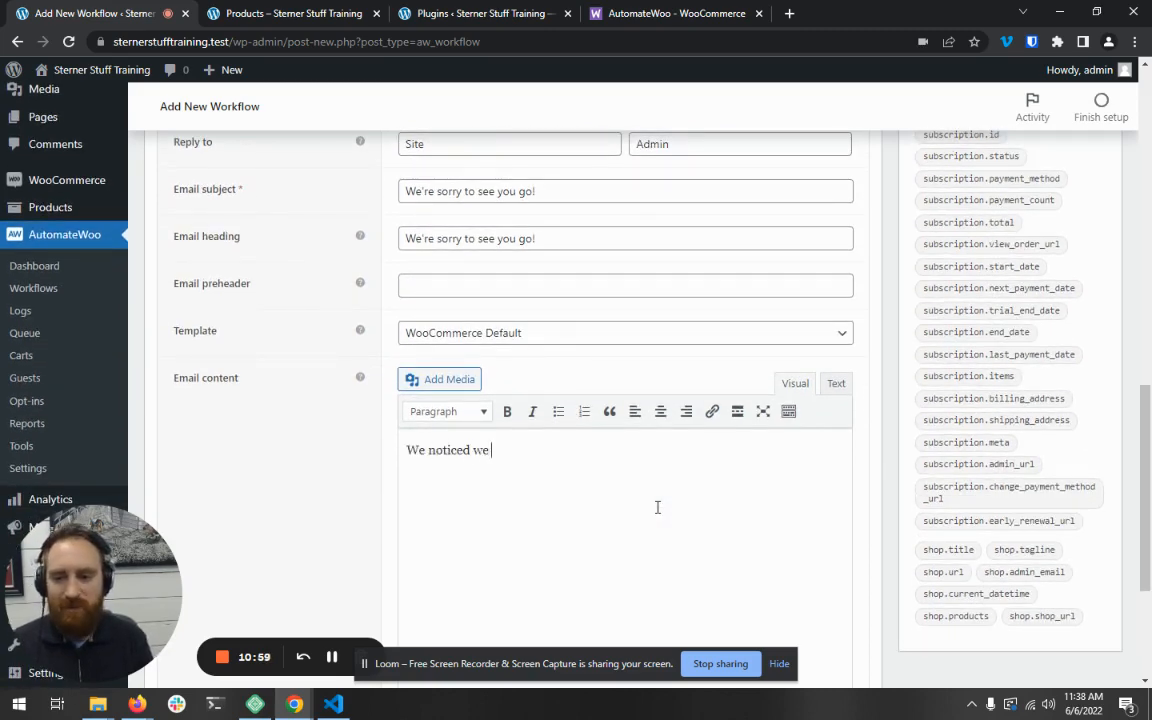
key(BackSpace)
key(BackSpace)
key(BackSpace)
text(you d)
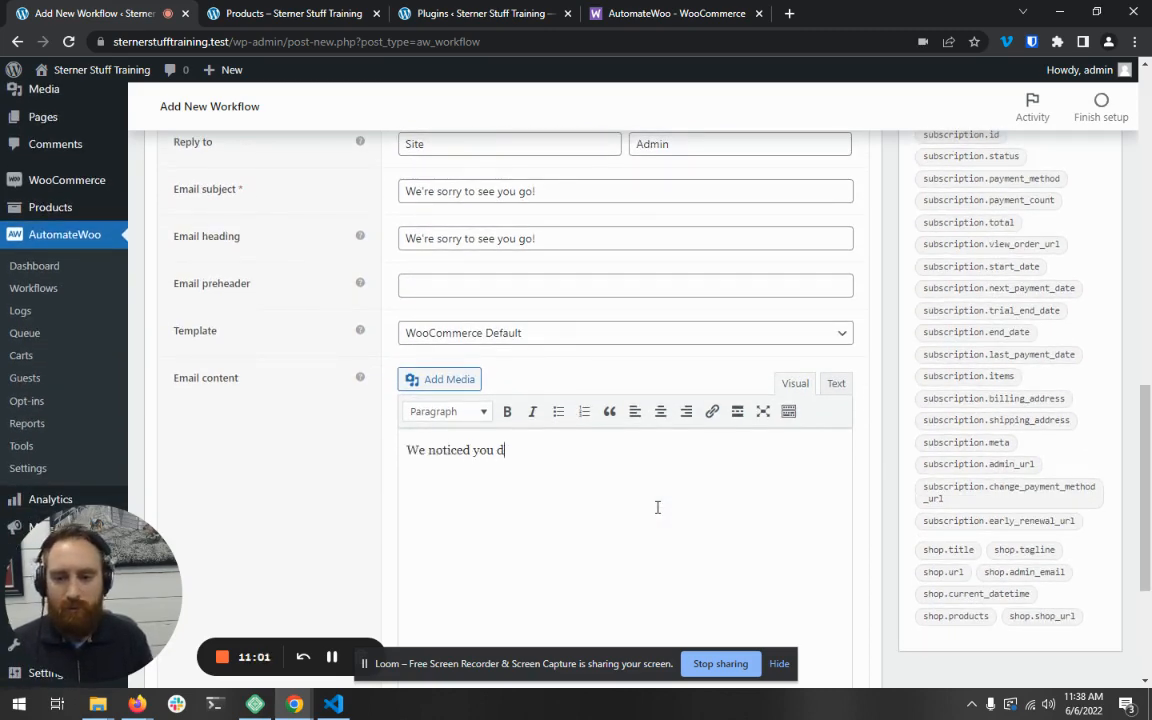
text(idn't renew your)
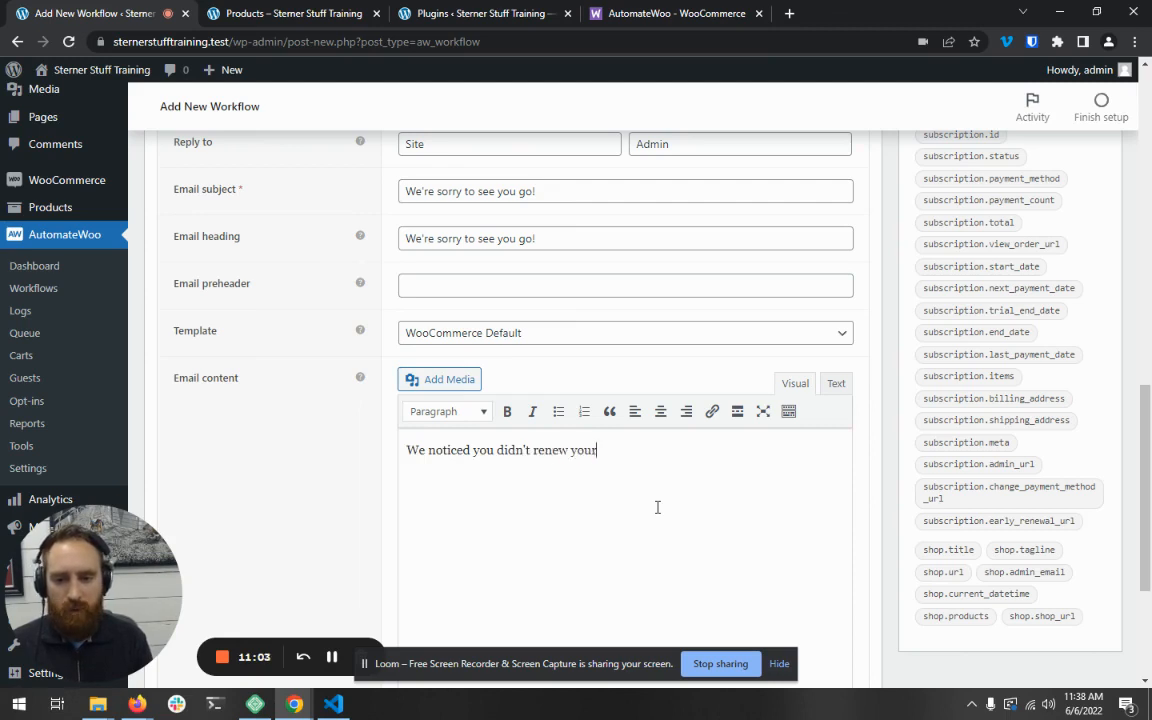
text( subscription. If you)
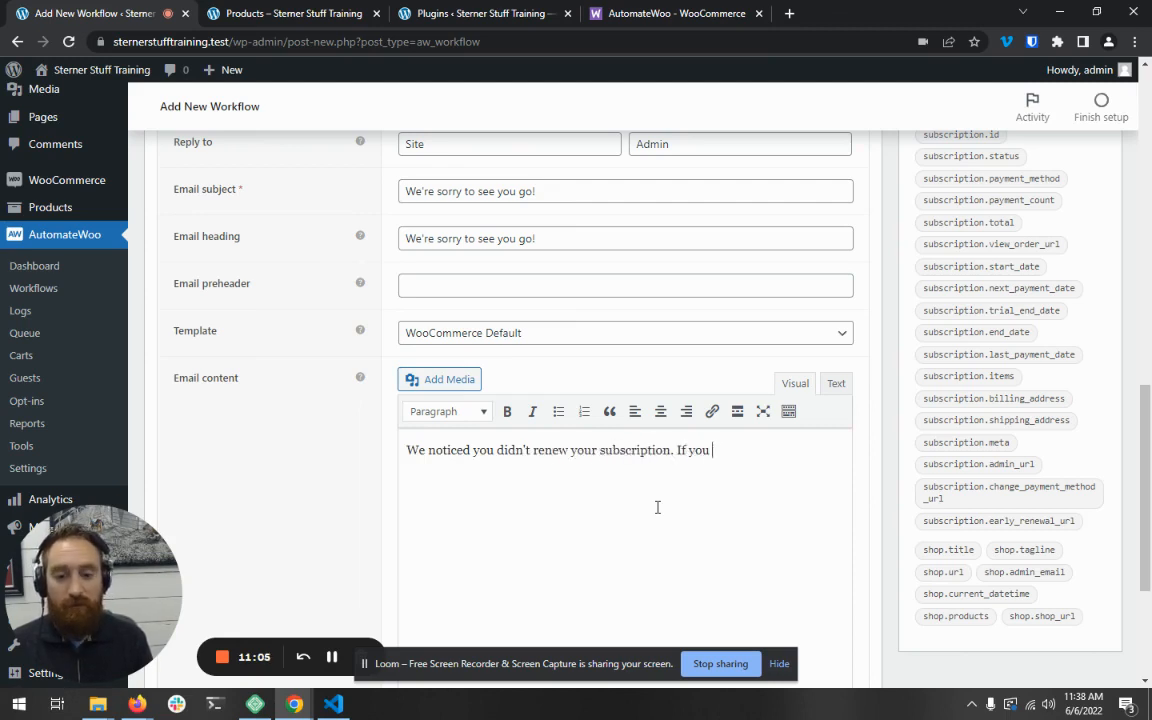
key(BackSpace)
key(BackSpace)
key(BackSpace)
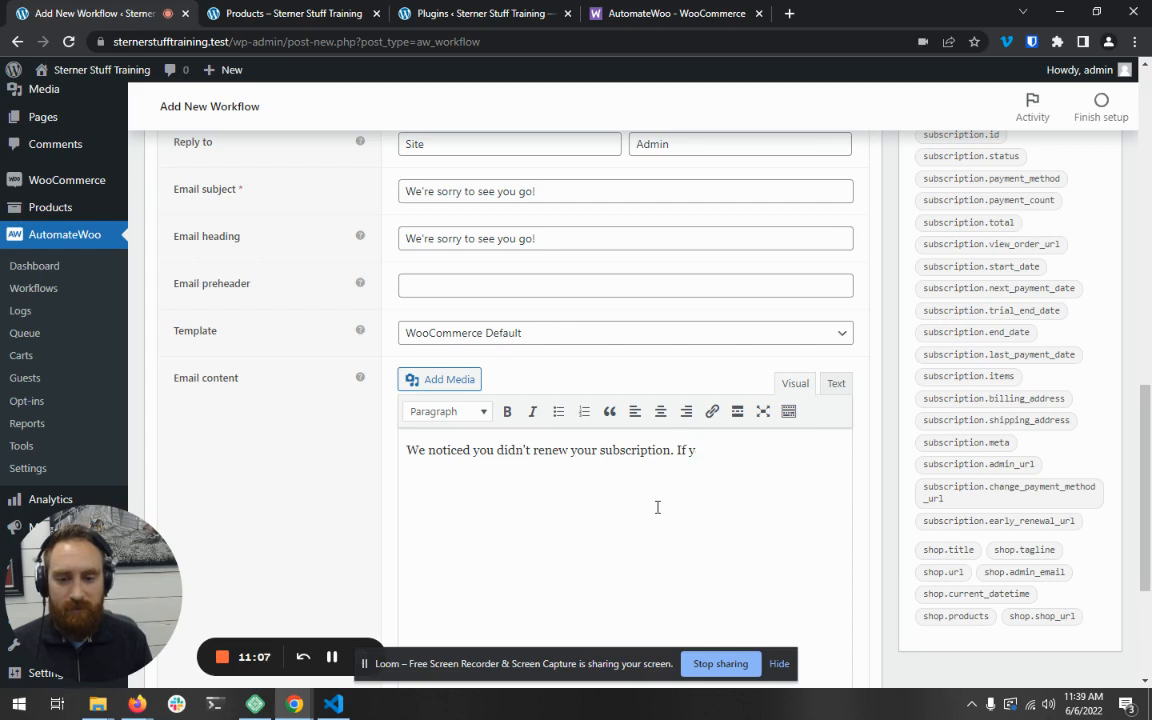
text(ou want to come back to us.)
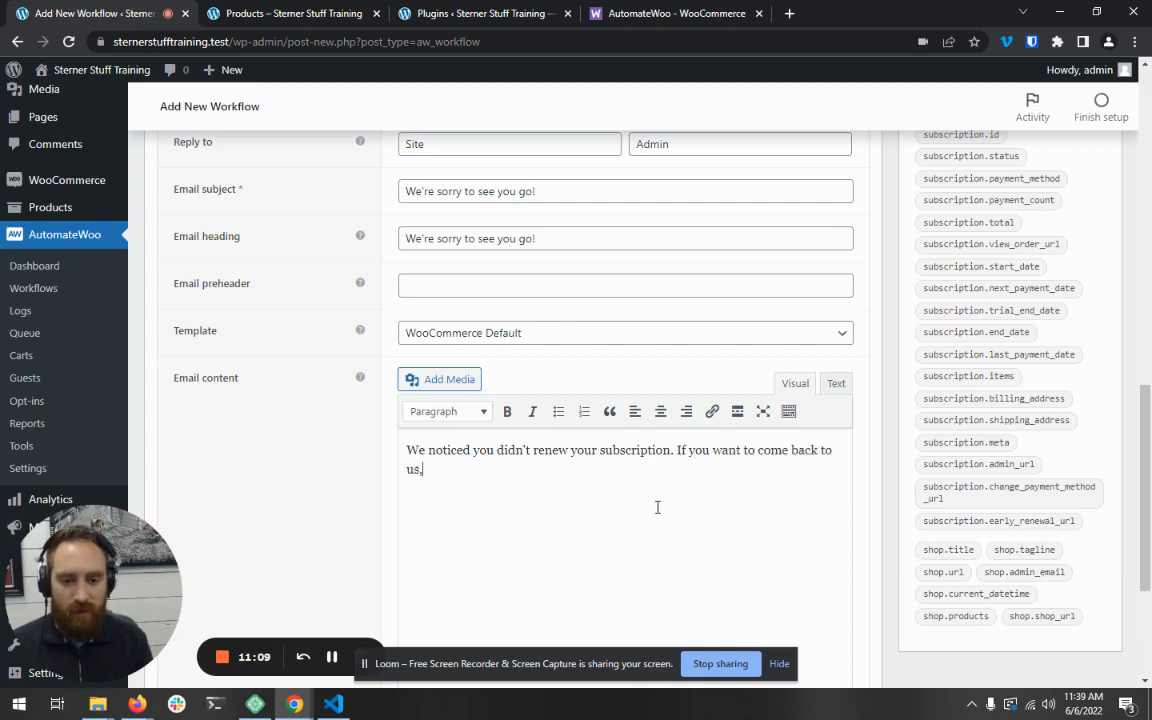
key(BackSpace)
text(, just follow)
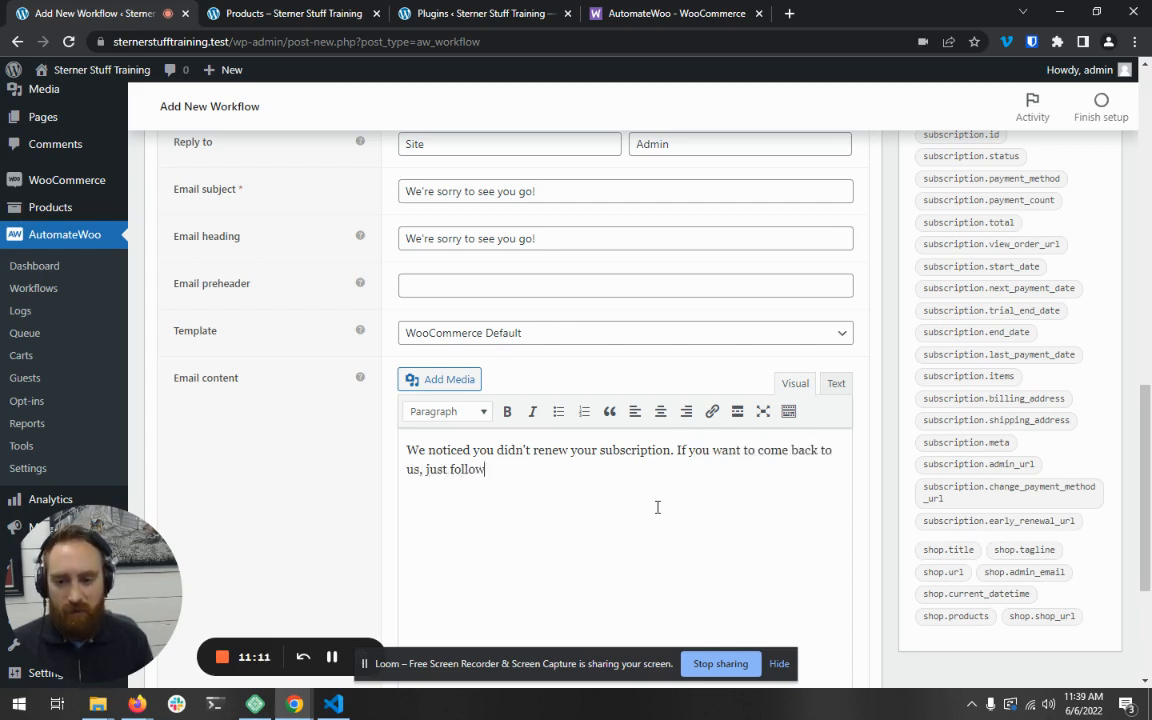
text( this link to re-subscribe!)
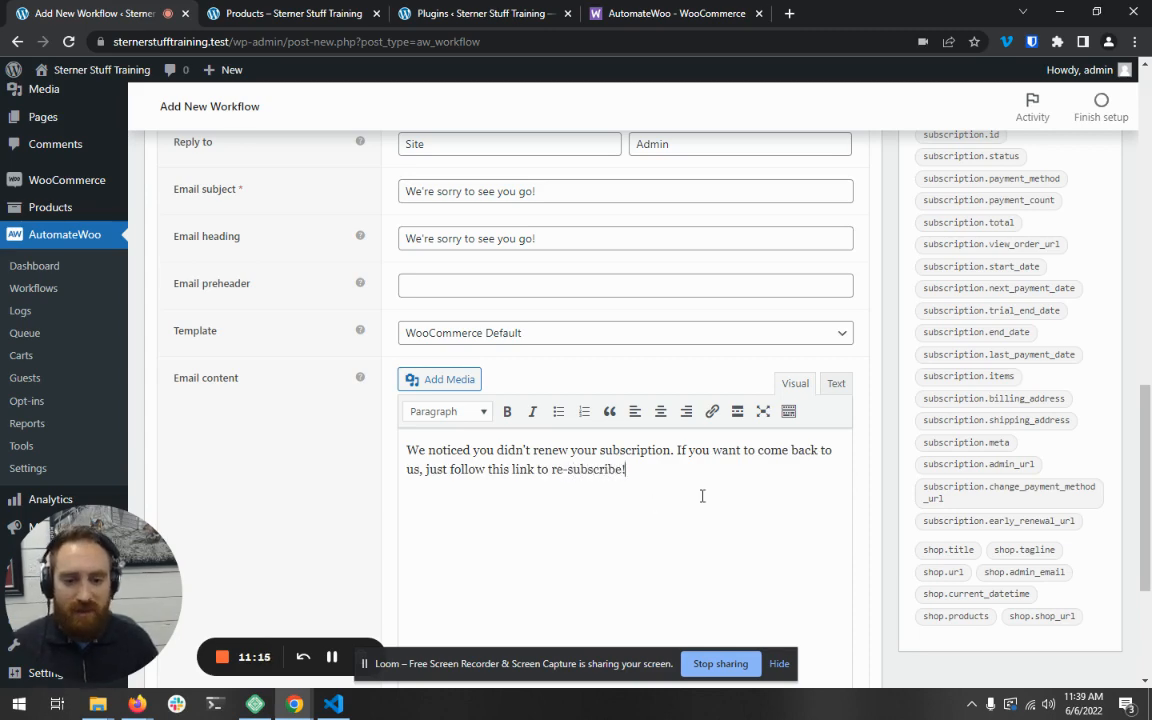
Find the subscription.view_order_url variable and copy its {{ subscription.view_order_url }} code to the clipboard
scroll(985, 283, up, 3)
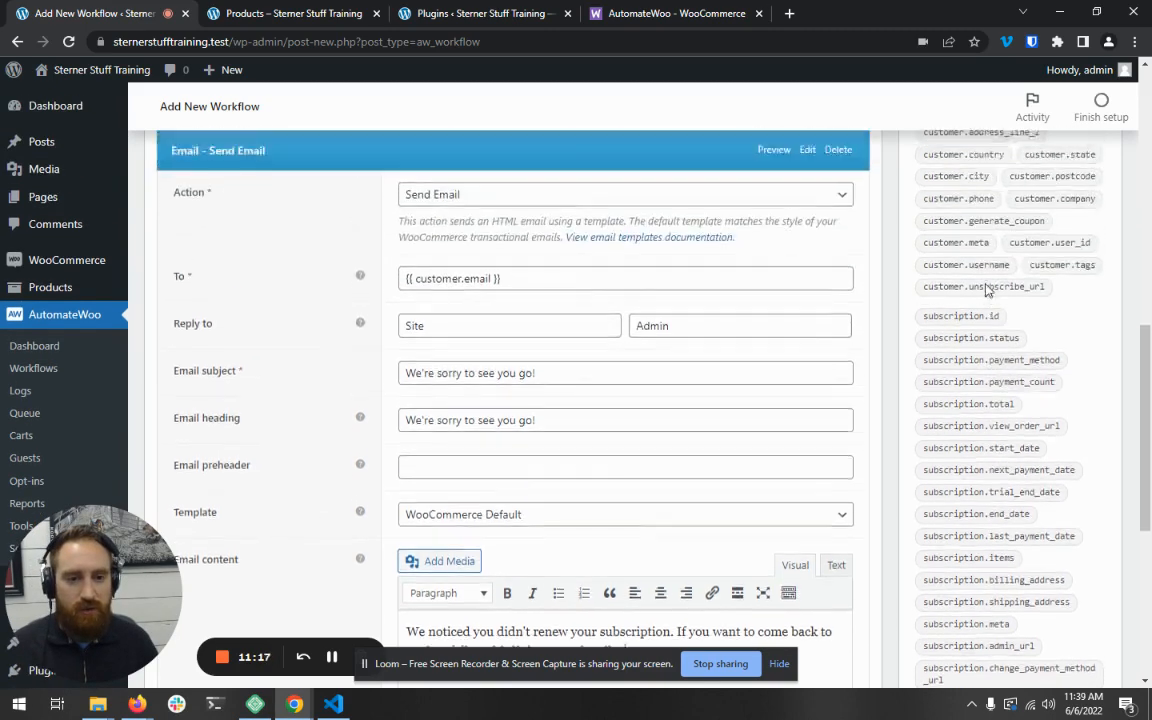
scroll(977, 220, down, 4)
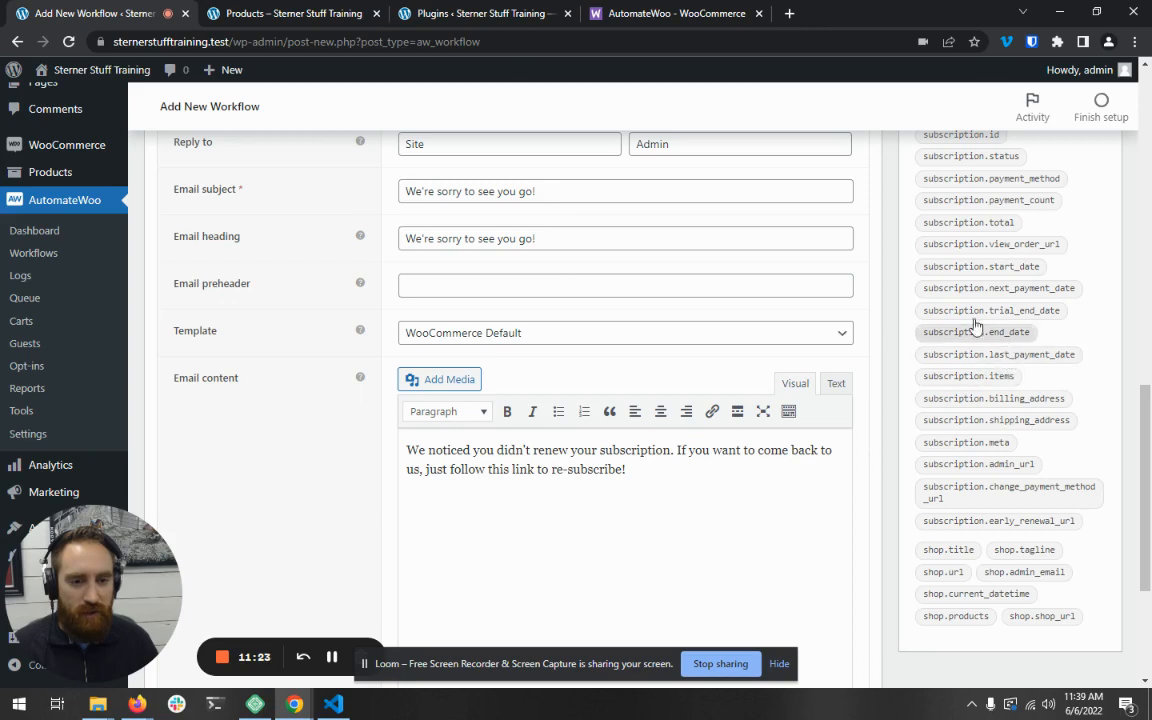
scroll(959, 250, up, 1)
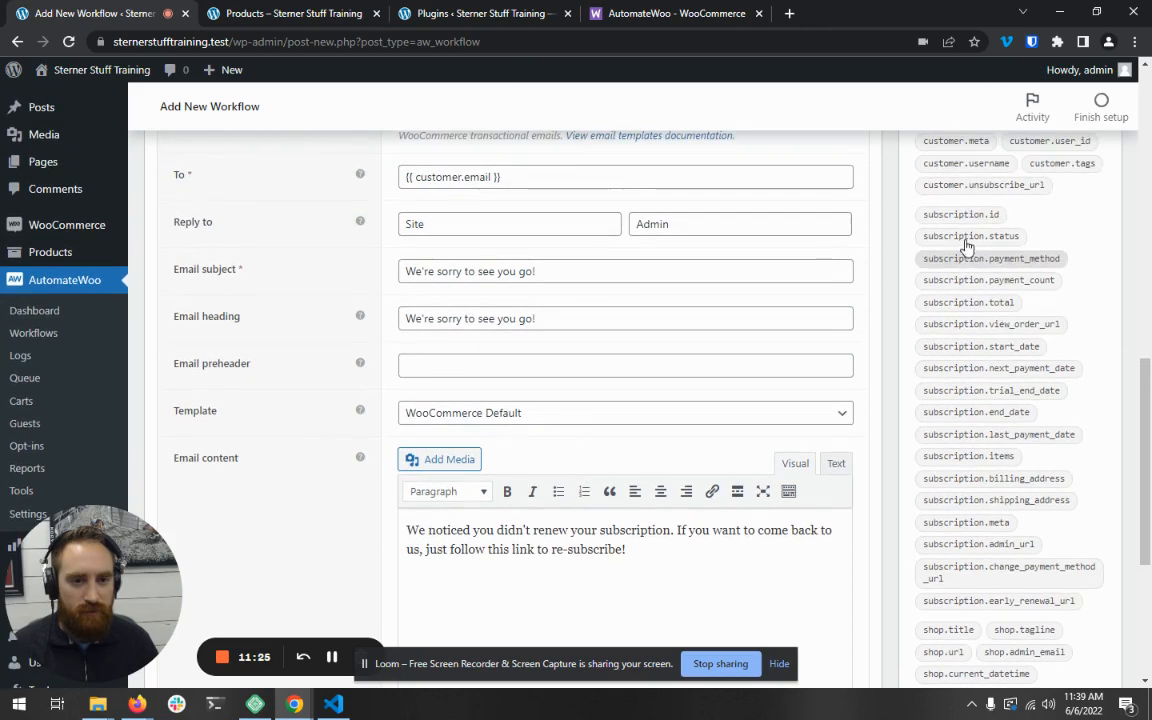
click(998, 326)
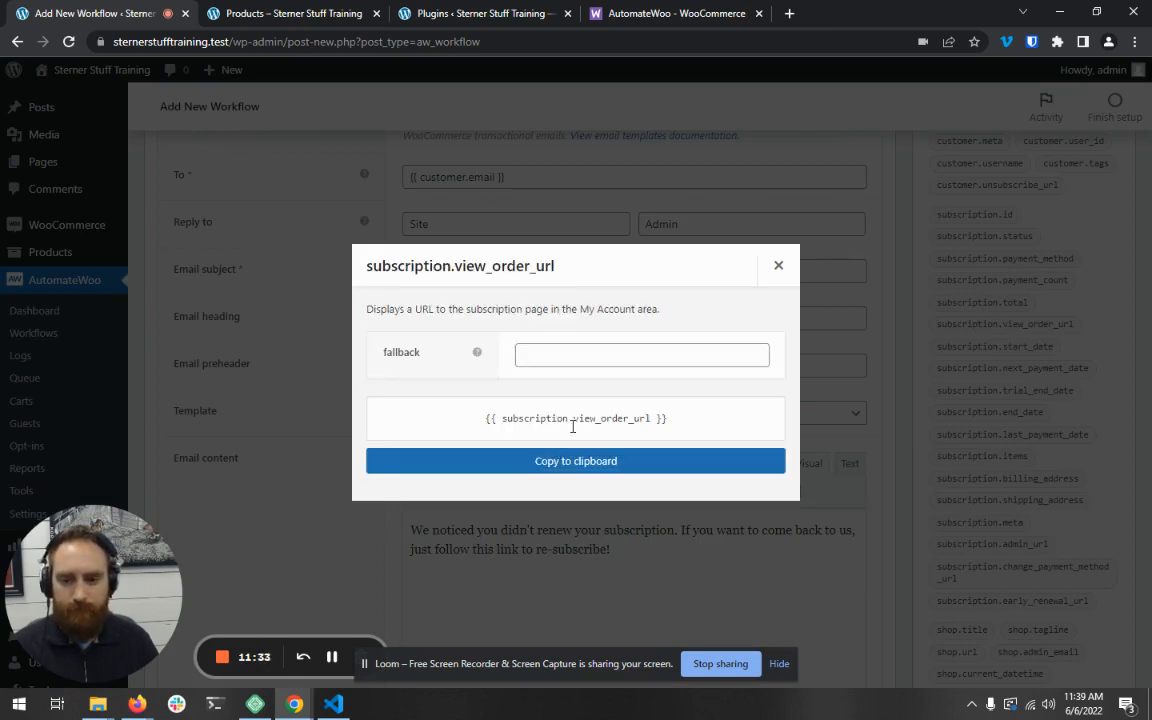
click(576, 459)
click(776, 265)
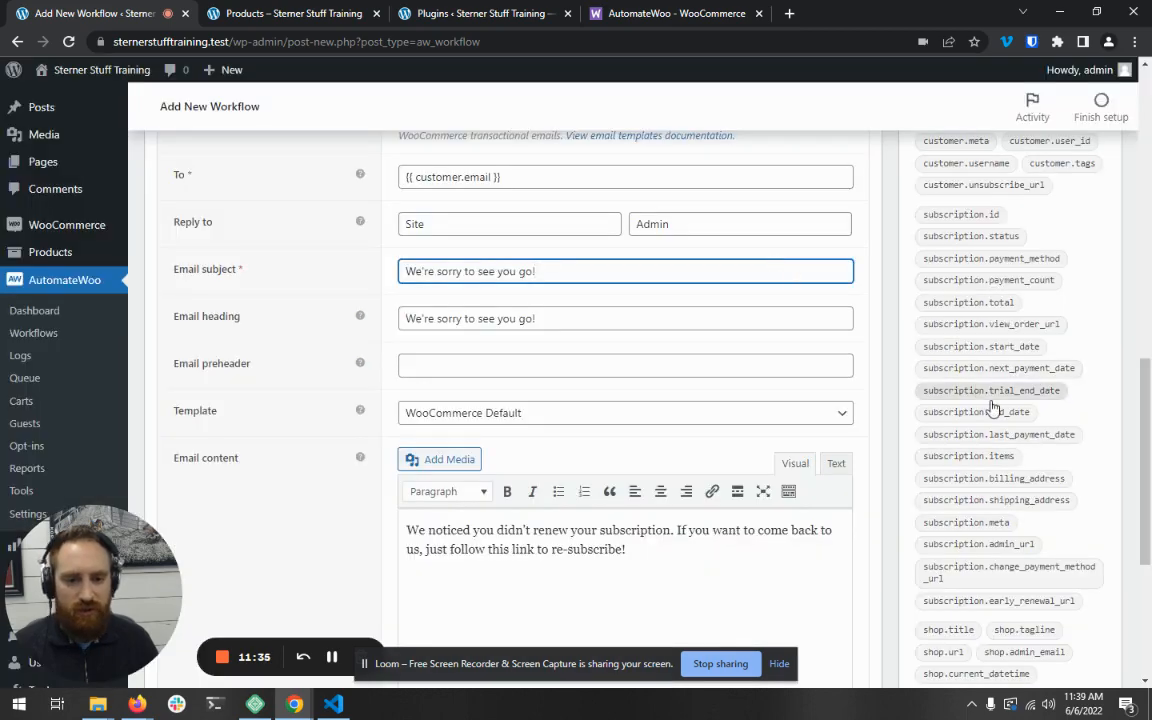
Link the words "follow this link to re-subscribe" to {{ subscription.view_order_url }}, keeping the paragraph left-aligned
scroll(992, 406, down, 2)
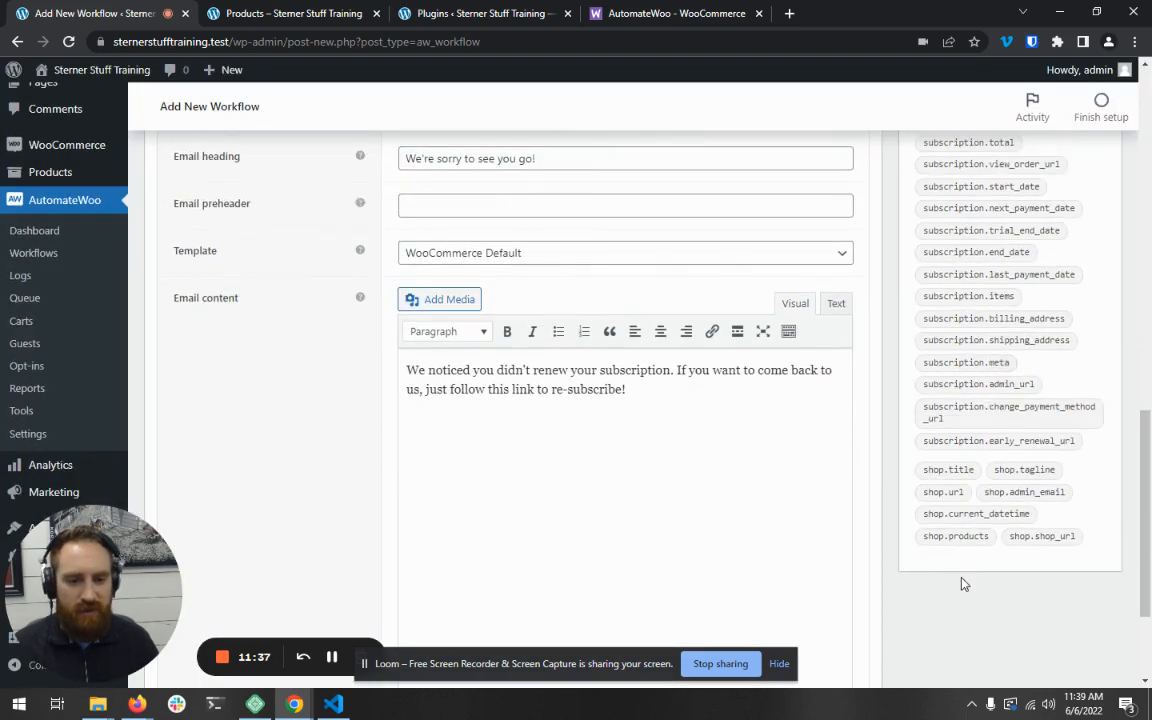
scroll(959, 581, up, 1)
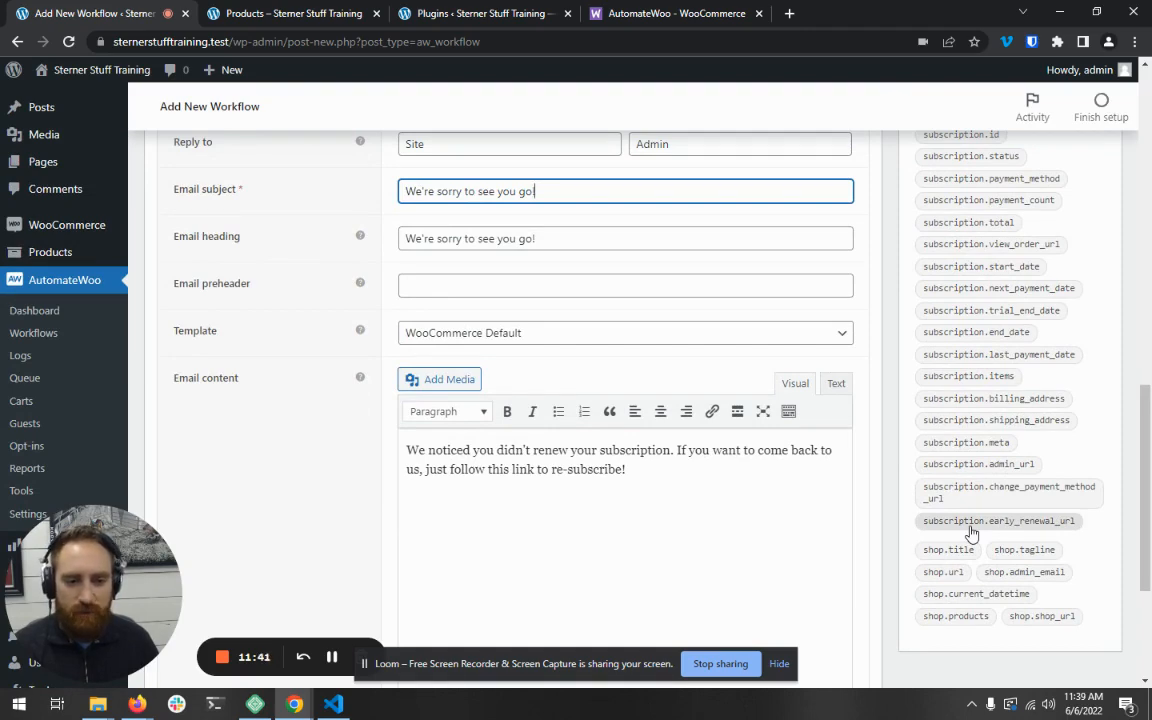
scroll(970, 533, up, 1)
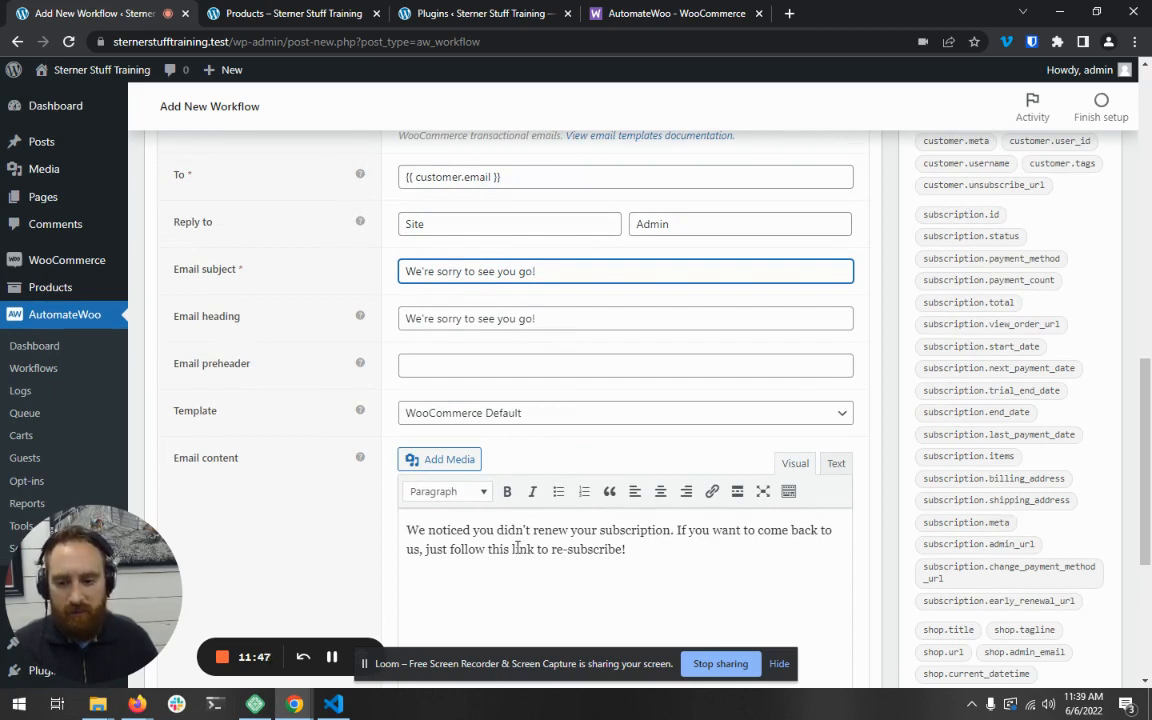
drag(450, 549, 624, 550)
click(686, 491)
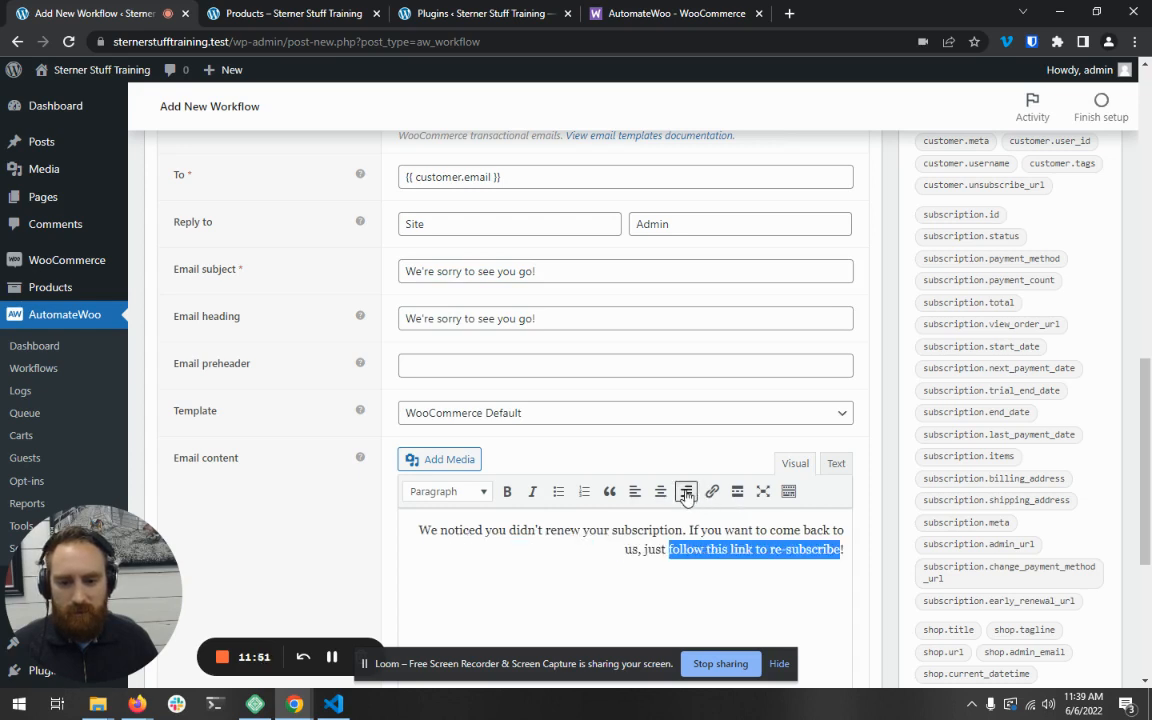
click(636, 491)
click(712, 491)
key(ctrl+v)
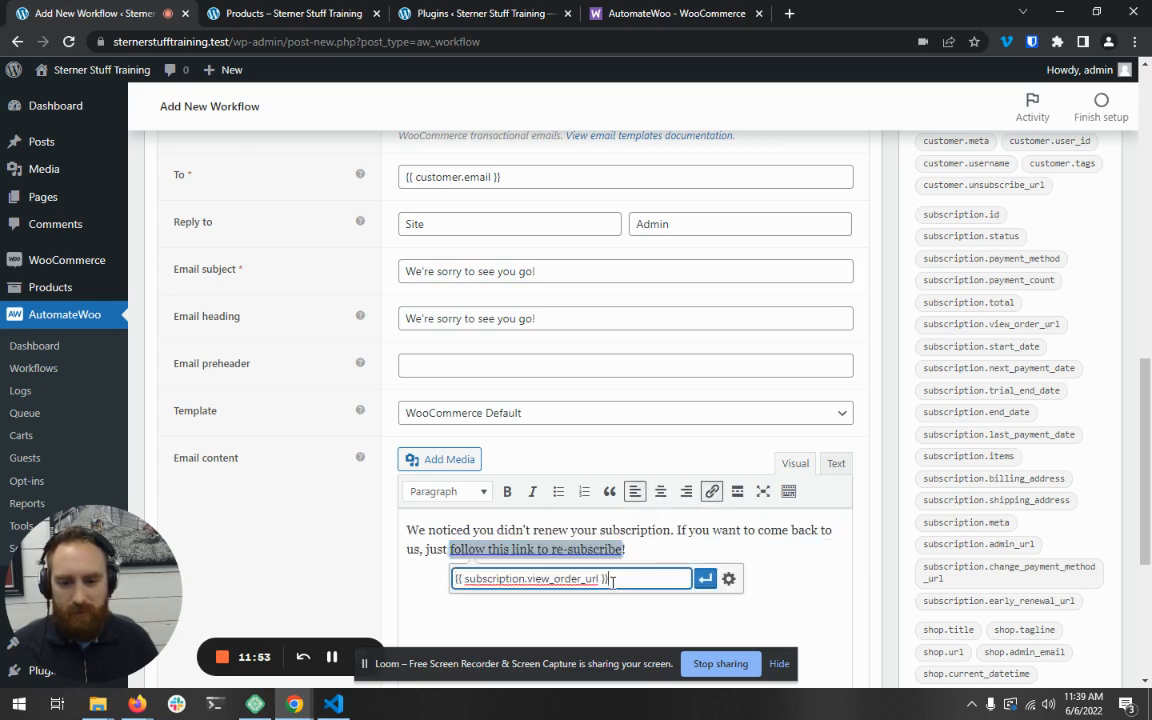
click(706, 580)
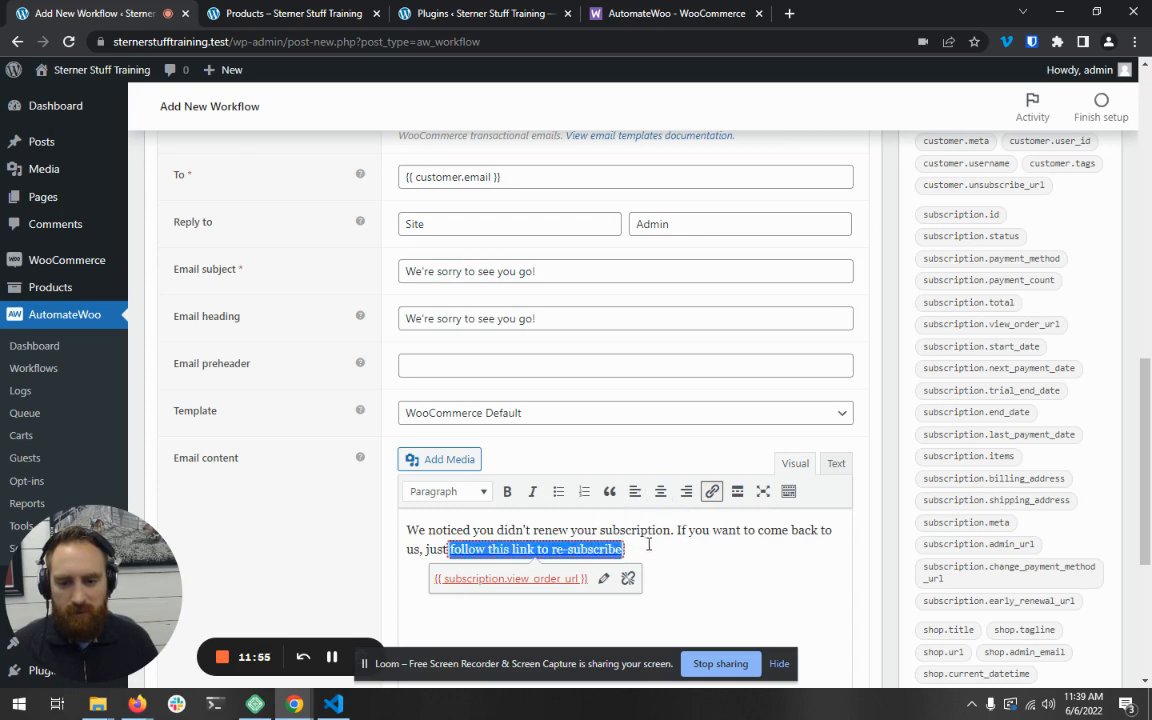
Clean up the re-subscribe link in the content's HTML so its href holds only {{ subscription.view_order_url }}, and return to the visual view
click(603, 578)
click(784, 617)
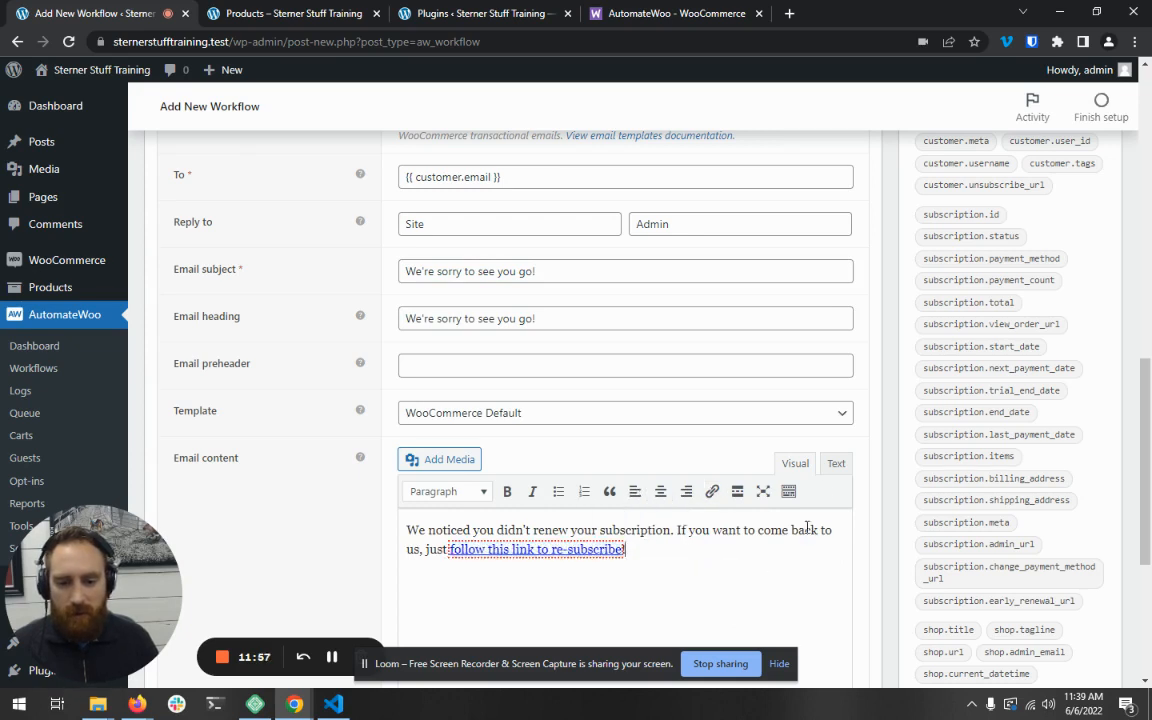
click(835, 464)
drag(549, 538, 508, 538)
key(BackSpace)
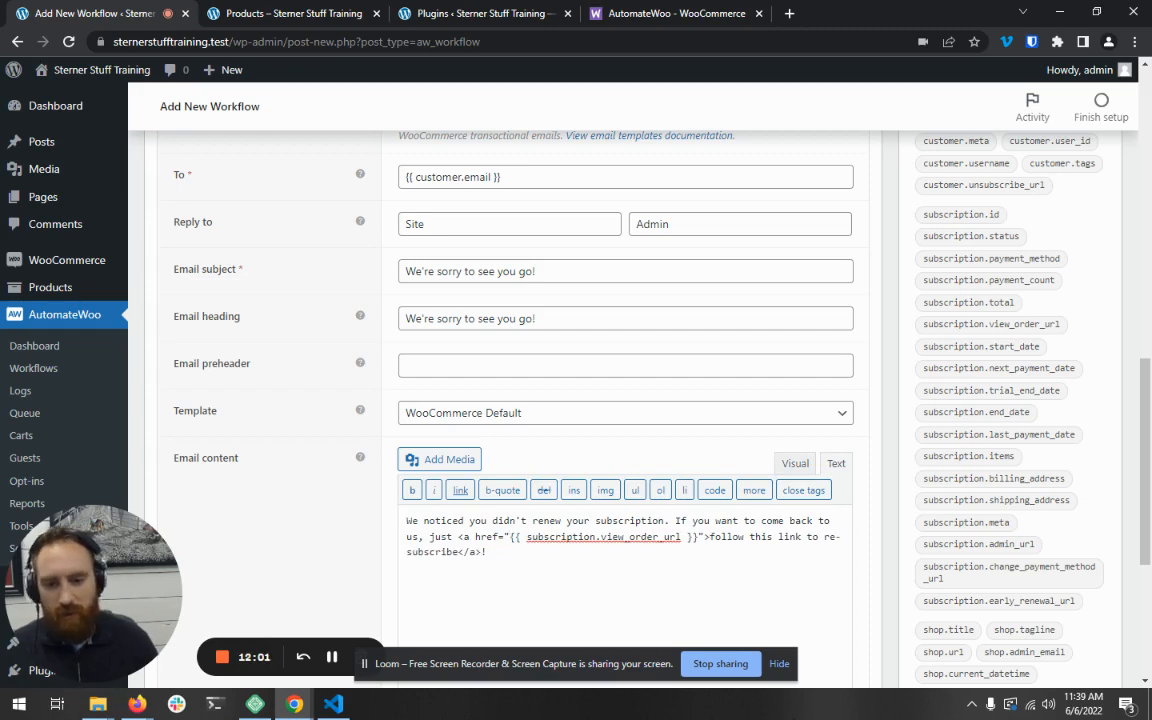
click(796, 464)
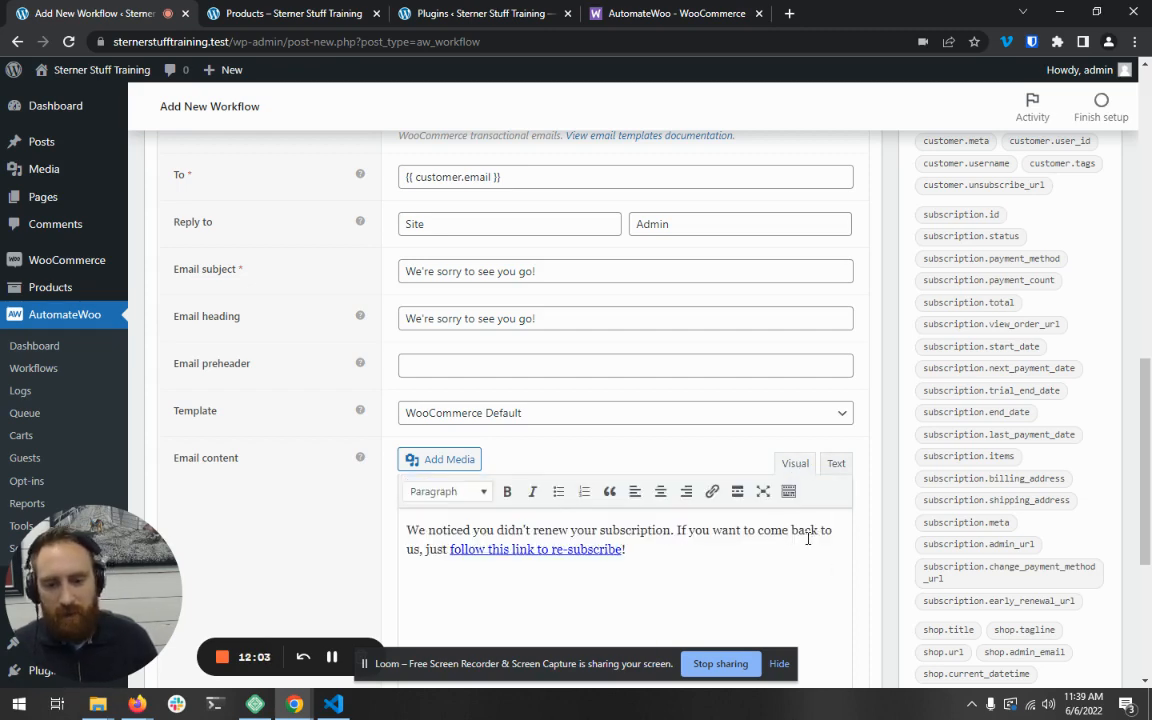
Start a new paragraph below the re-subscribe sentence in the email content
click(812, 548)
key(Return)
scroll(766, 504, down, 1)
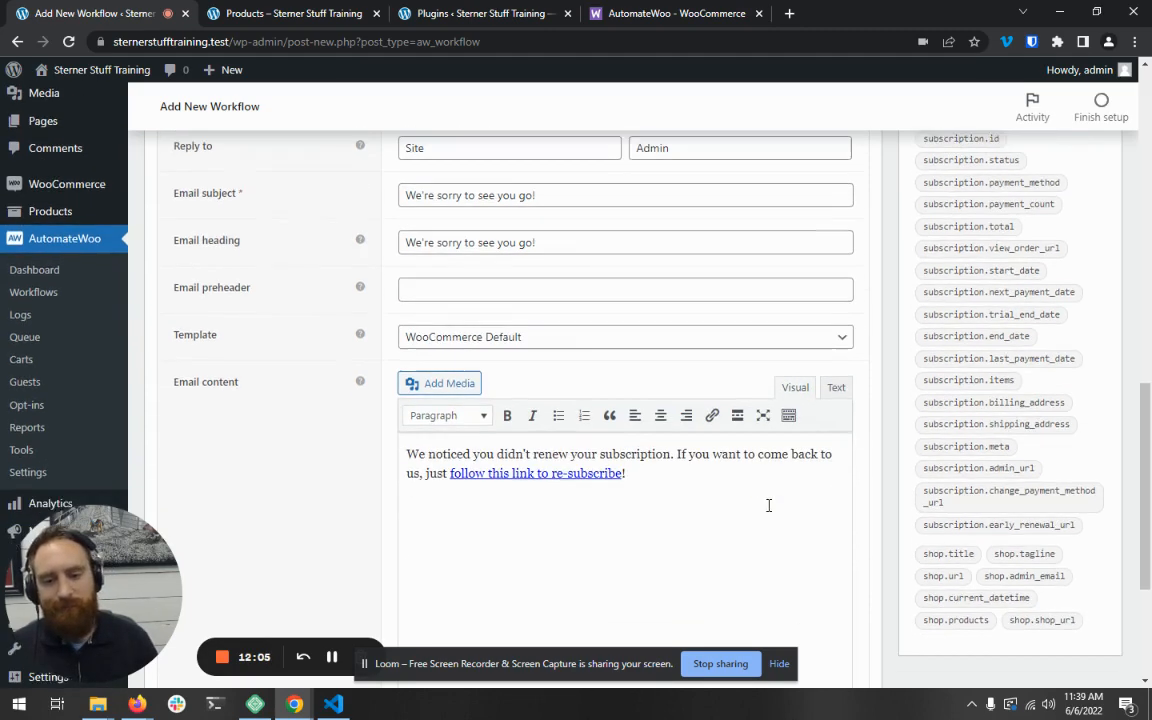
scroll(764, 505, down, 1)
scroll(764, 505, up, 1)
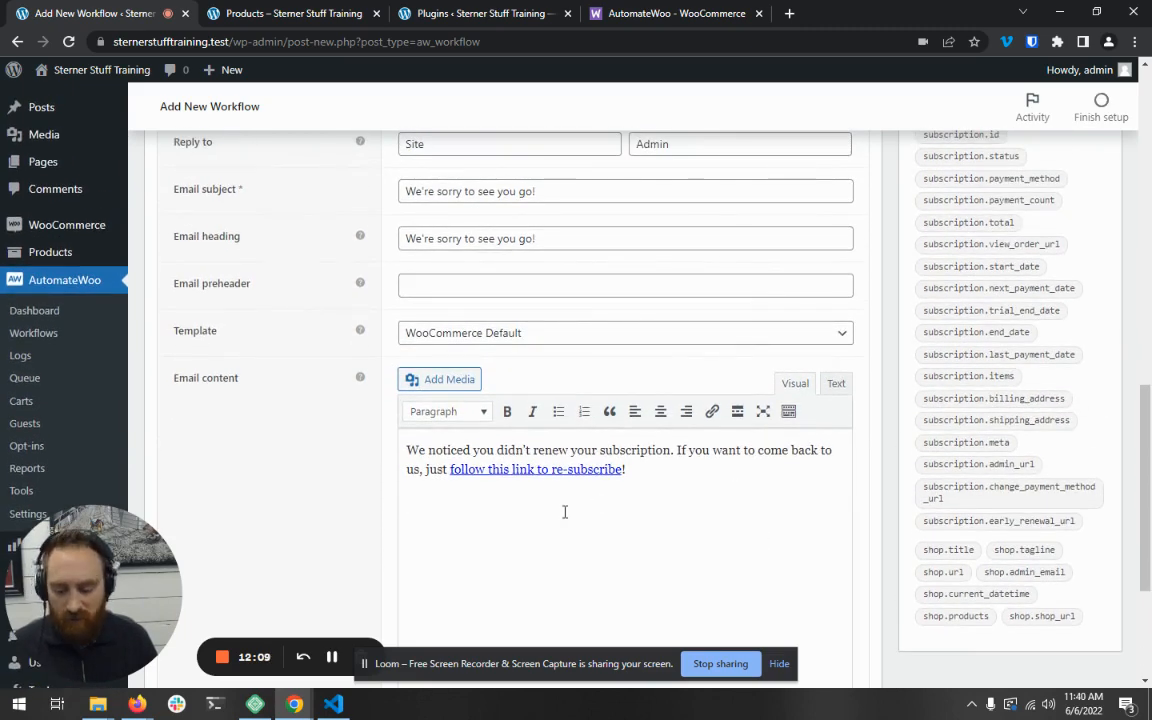
Paste {{ subscription.view_order_url }} as plain text below the re-subscribe sentence in the email content and save the workflow
key(ctrl+v)
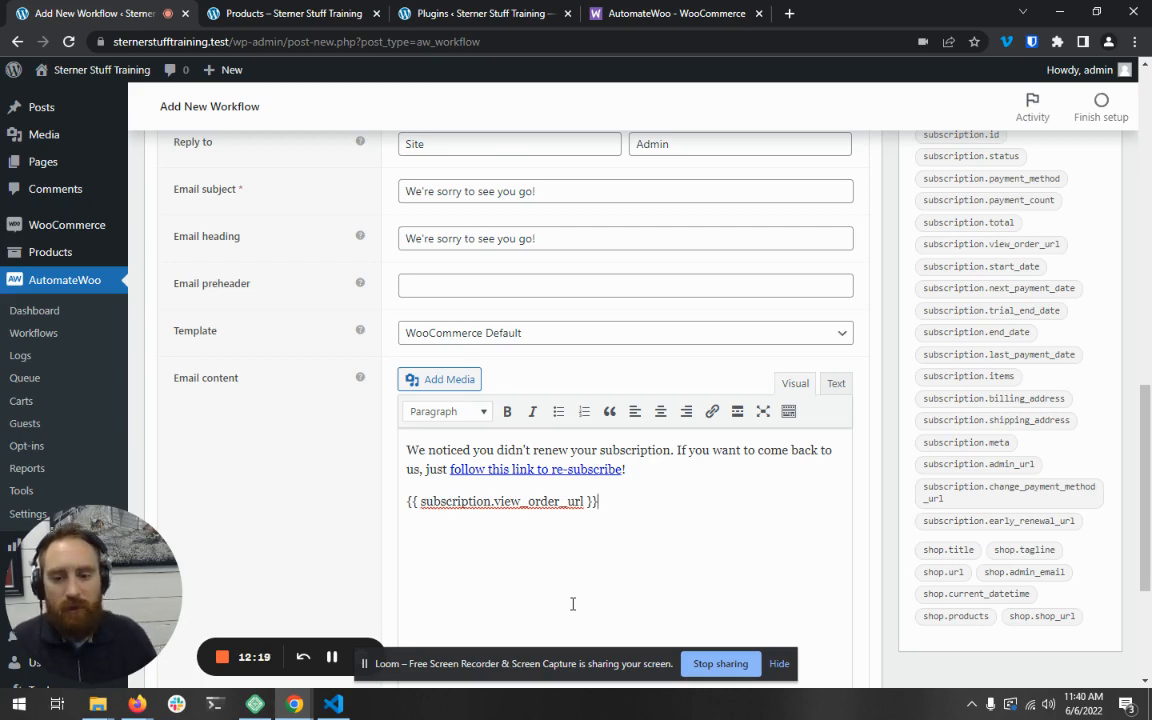
scroll(905, 555, up, 10)
click(1091, 369)
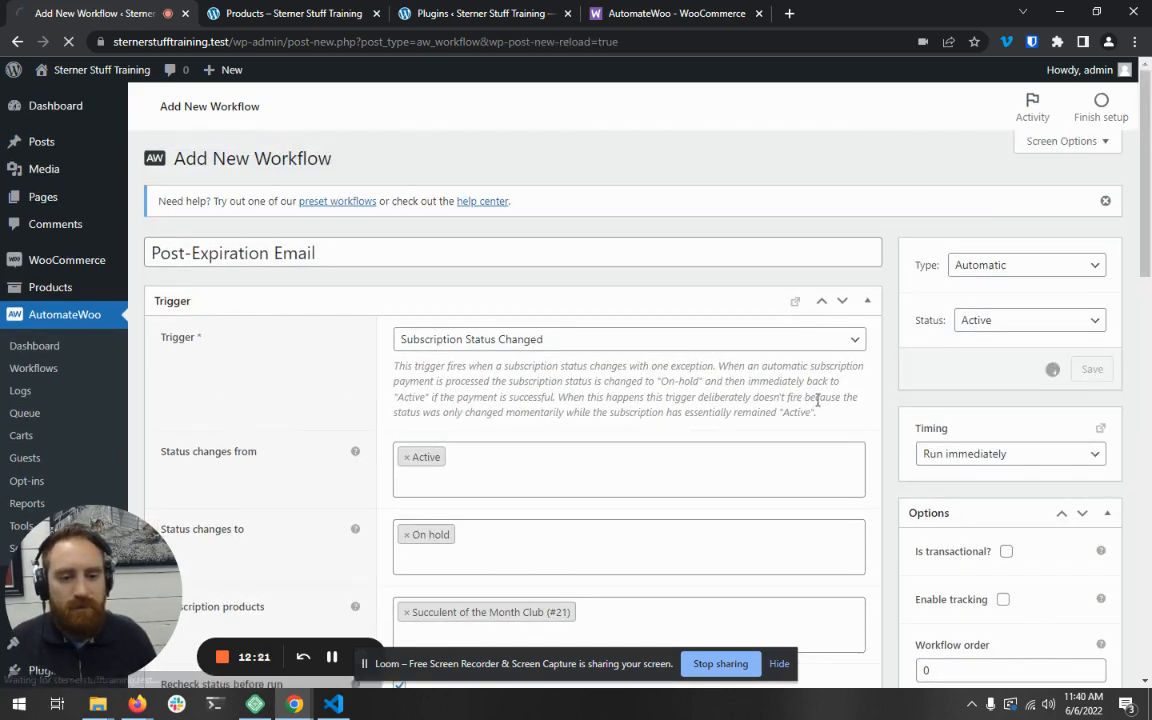
scroll(874, 406, down, 9)
scroll(877, 410, down, 1)
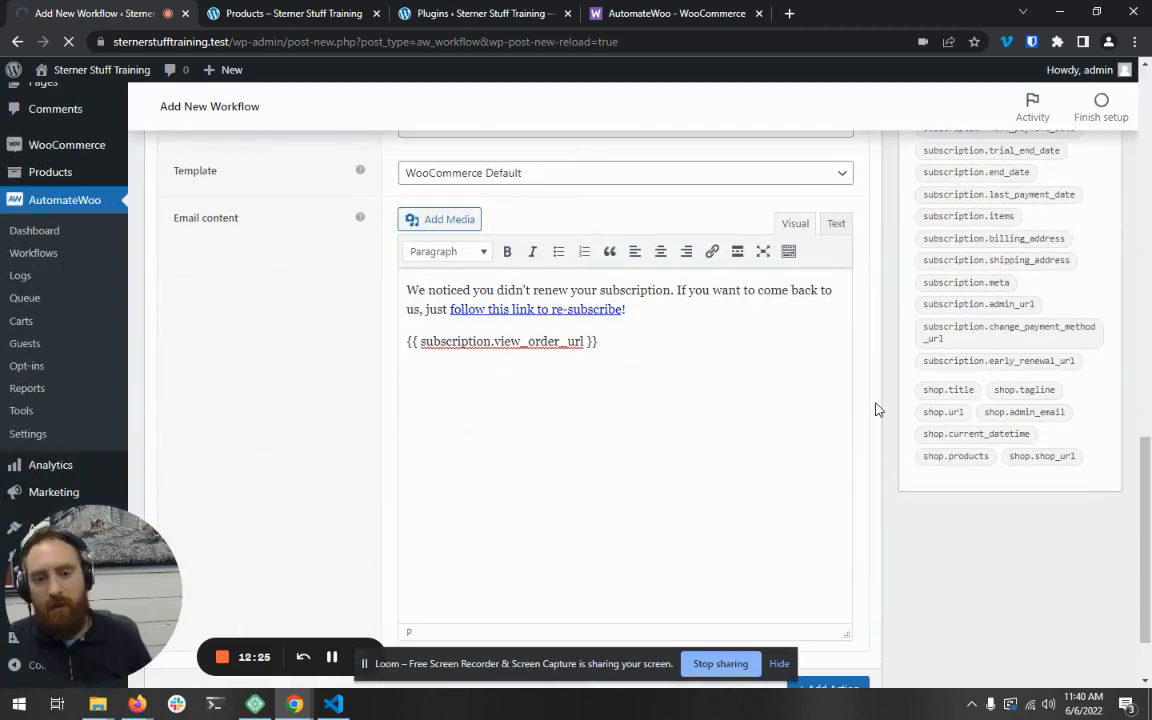
scroll(876, 409, up, 10)
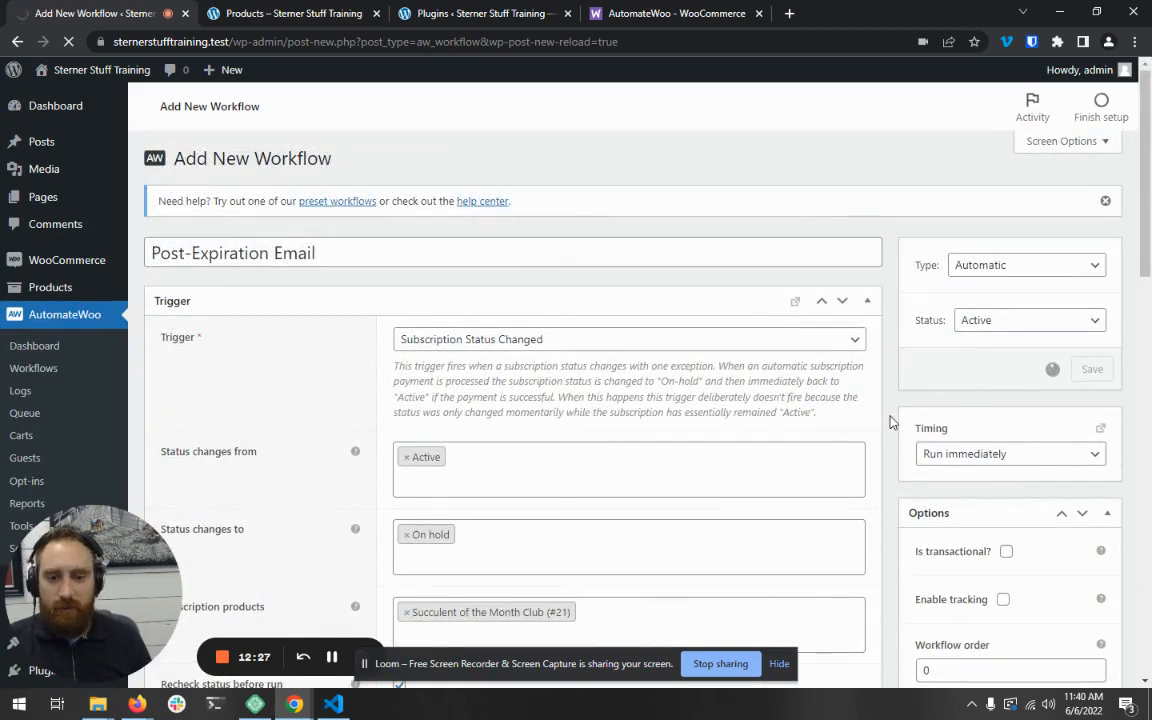
scroll(890, 420, down, 2)
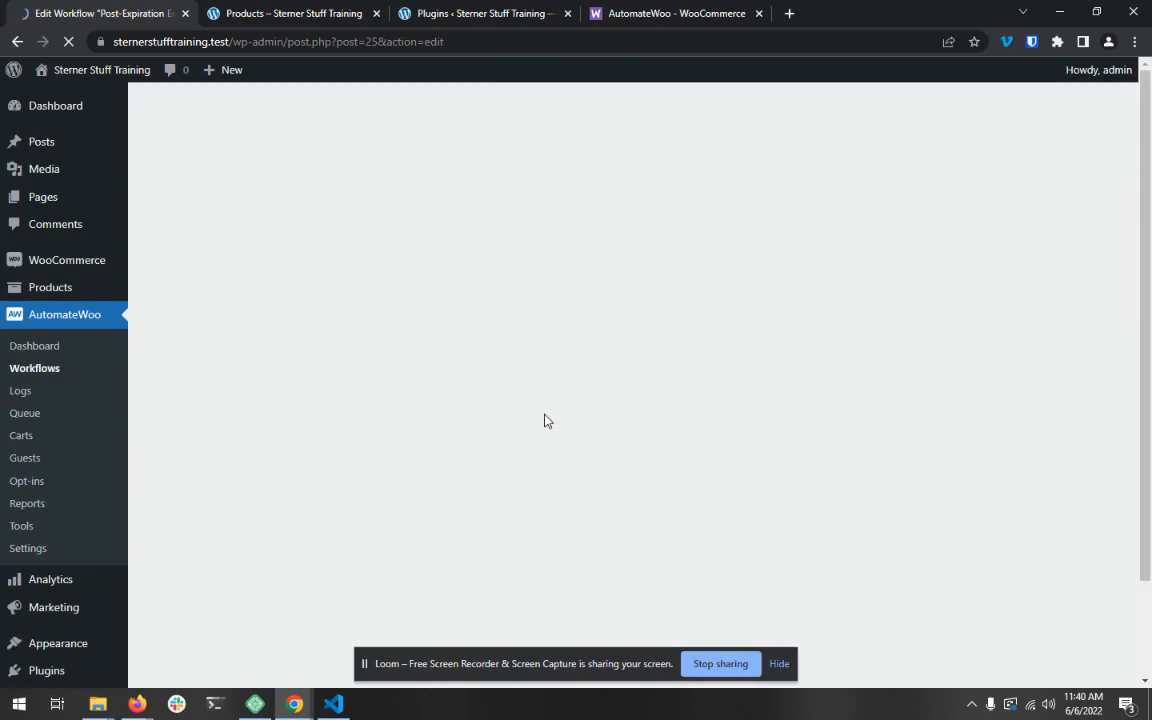
Check which timing options are available for the saved Post-Expiration Email workflow
scroll(403, 405, down, 2)
scroll(403, 405, down, 1)
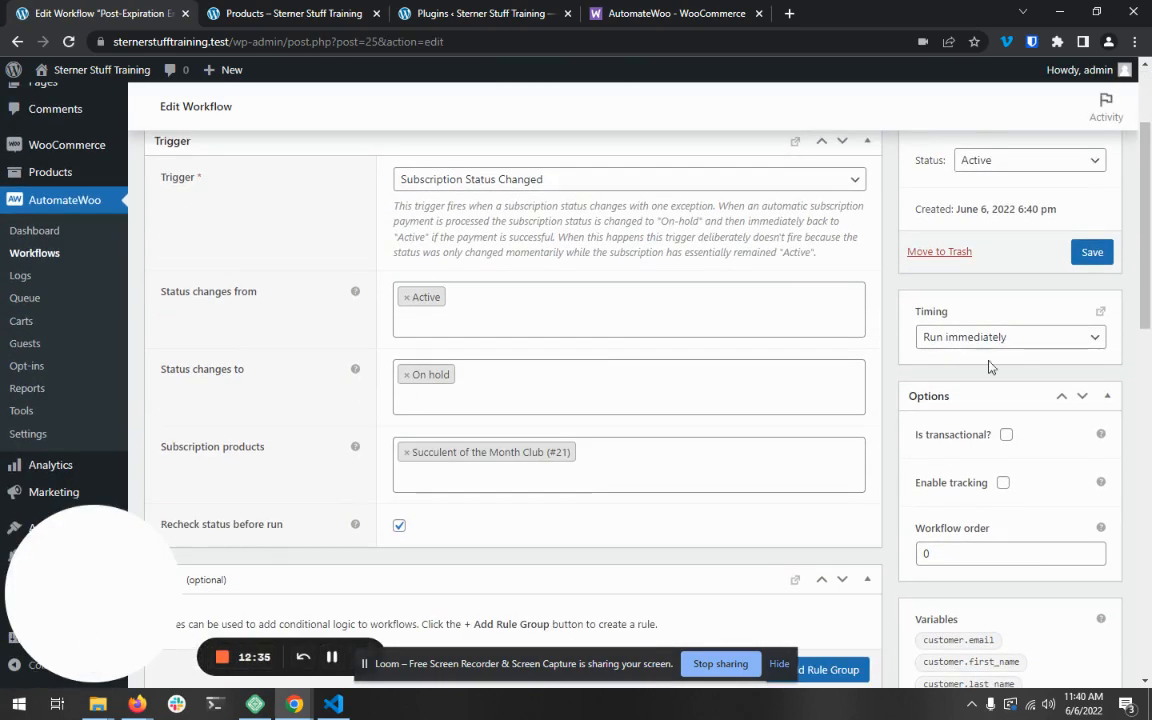
click(990, 337)
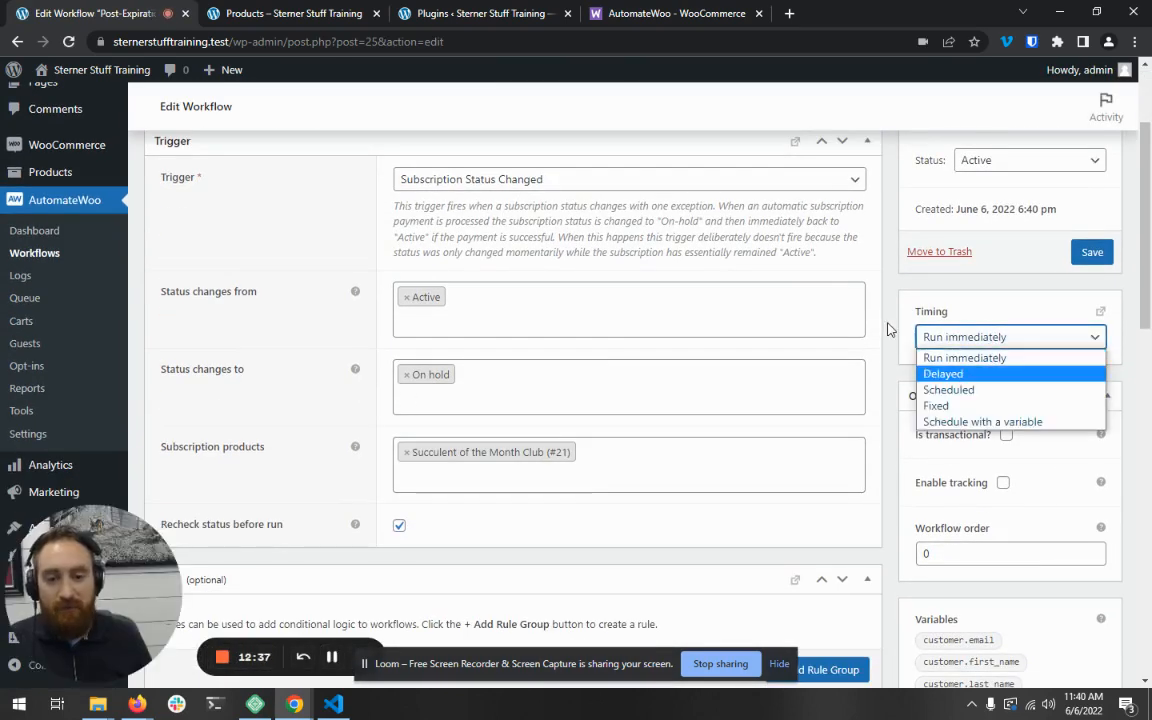
click(801, 297)
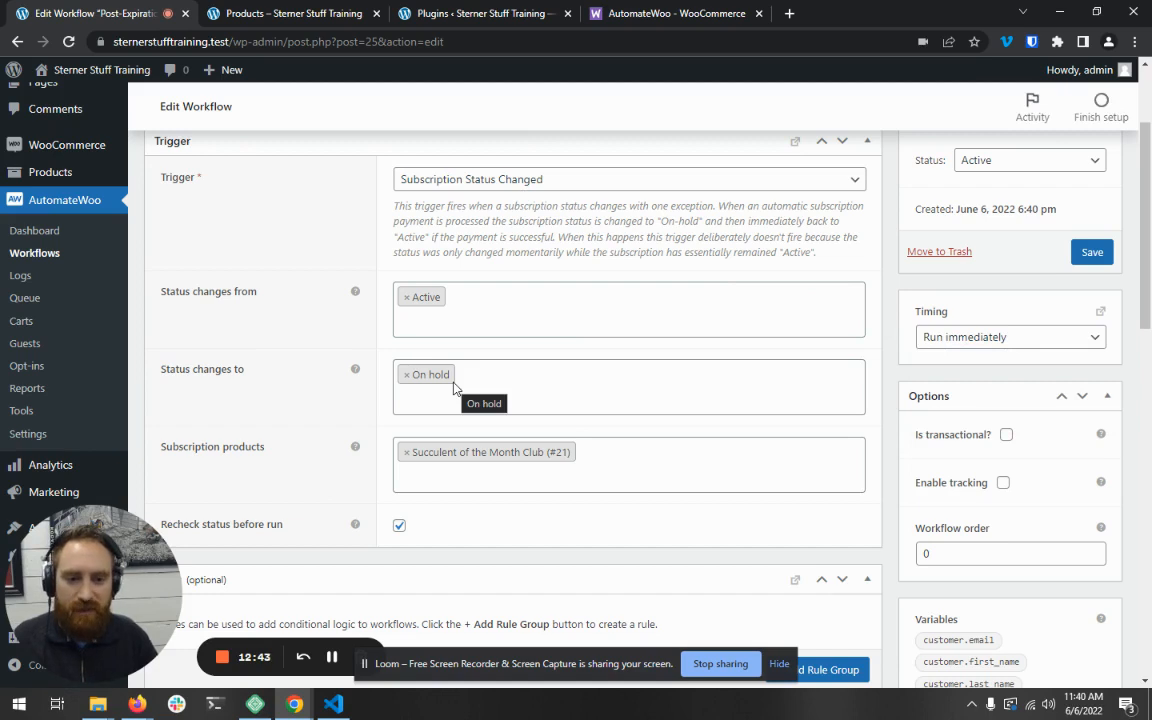
Try the Scheduled timing for the workflow and open its choice of scheduled days
click(1010, 337)
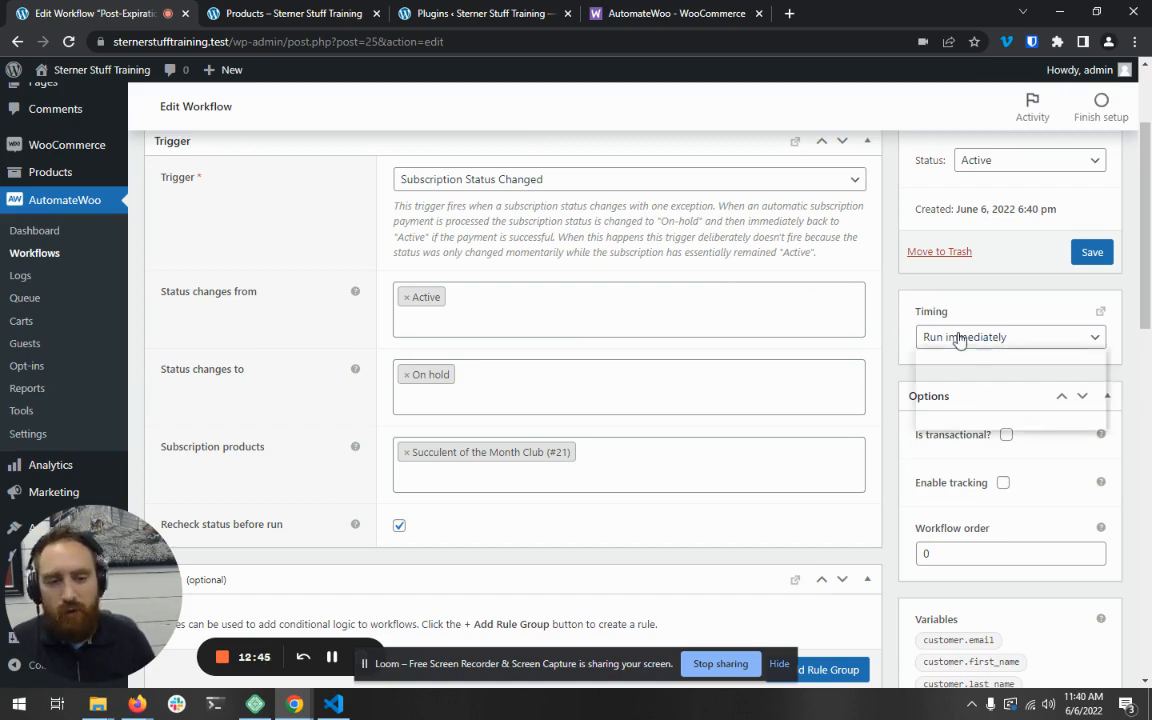
click(960, 393)
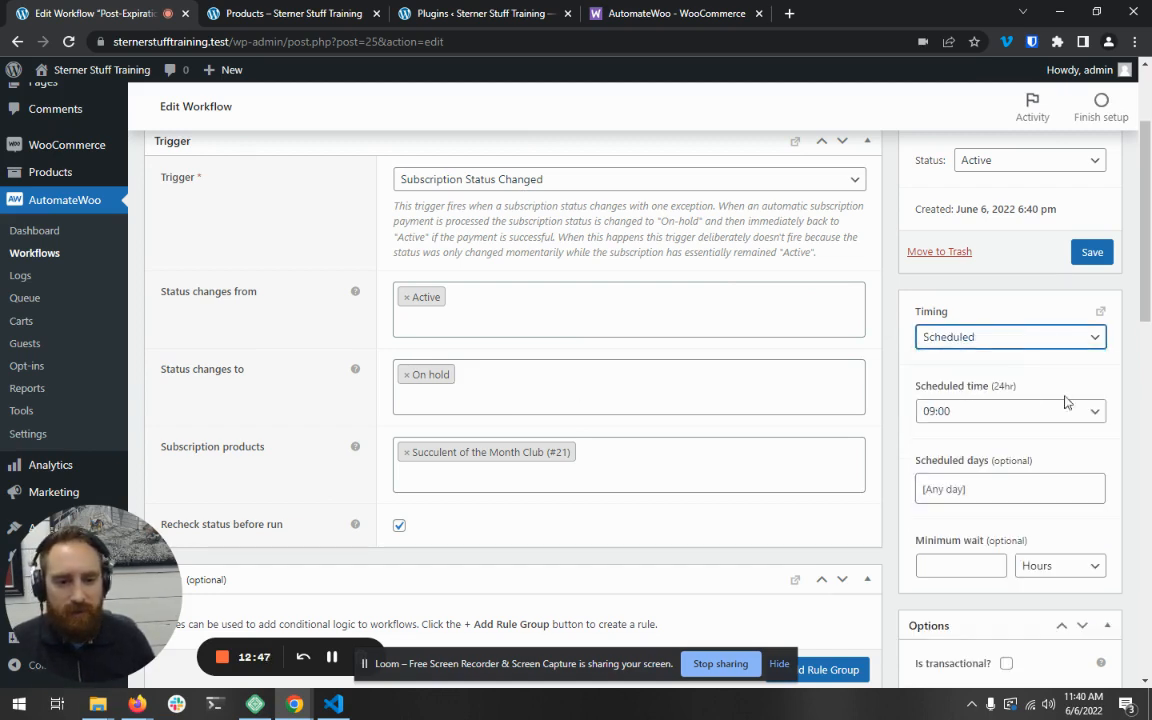
scroll(977, 415, down, 1)
click(977, 412)
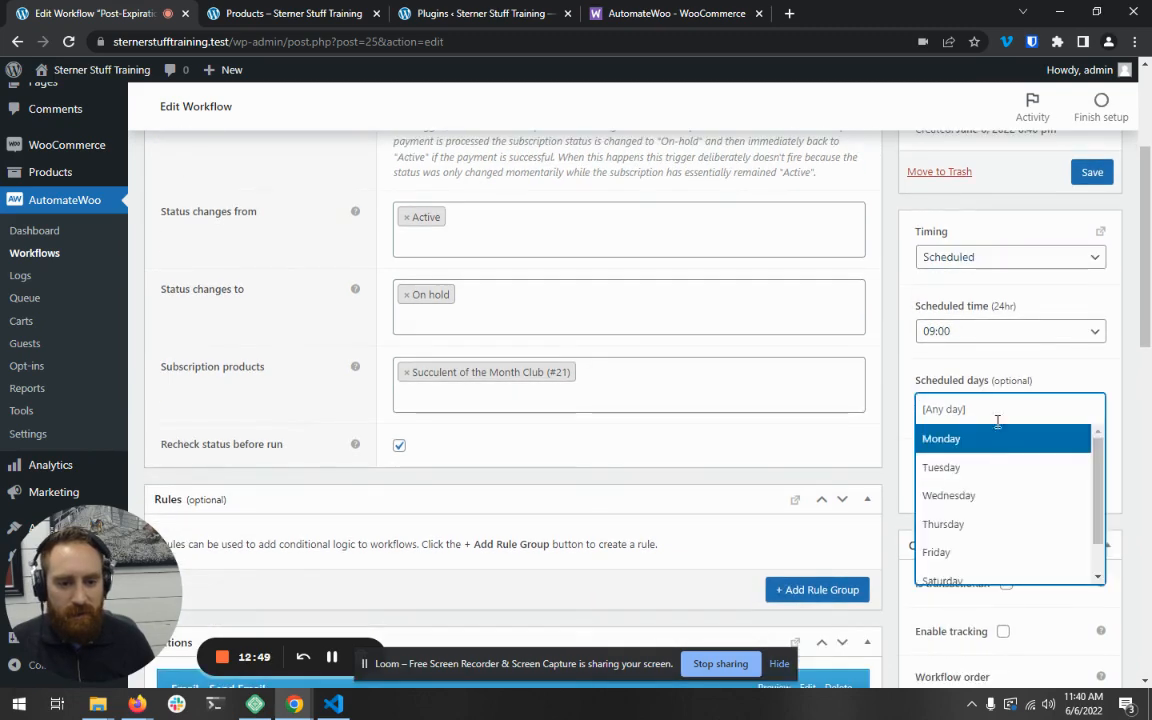
Set the workflow's timing to Delayed with a delay length of 14 days
click(952, 262)
click(948, 294)
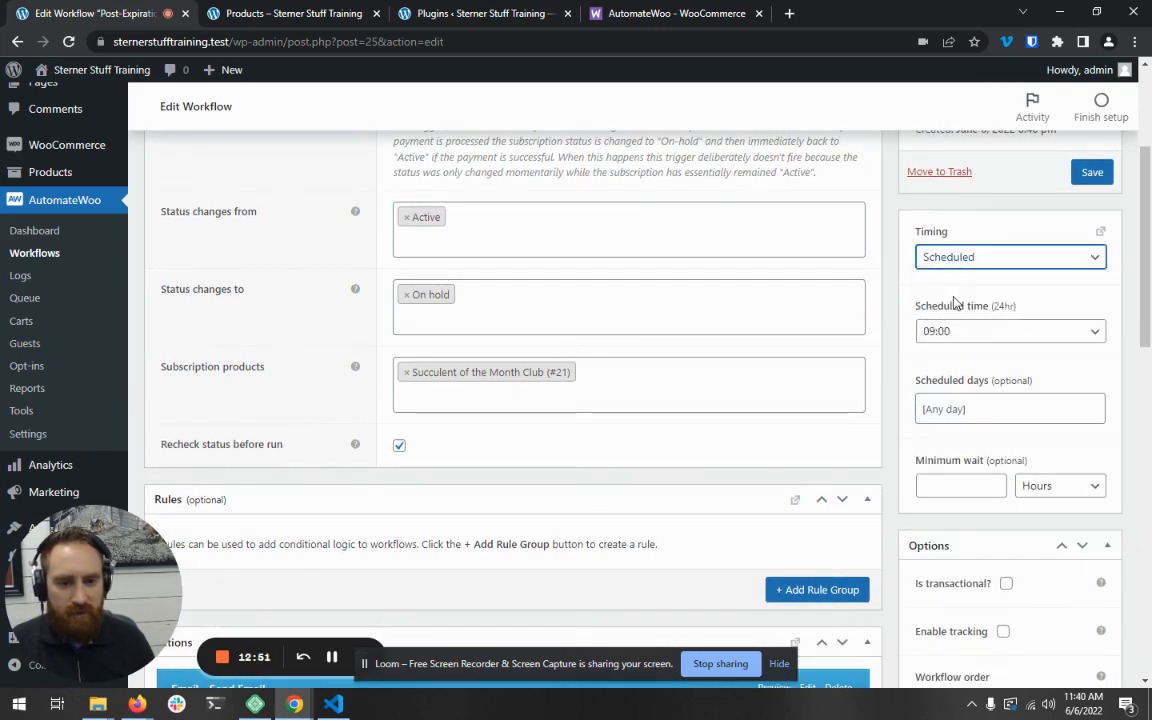
click(1030, 335)
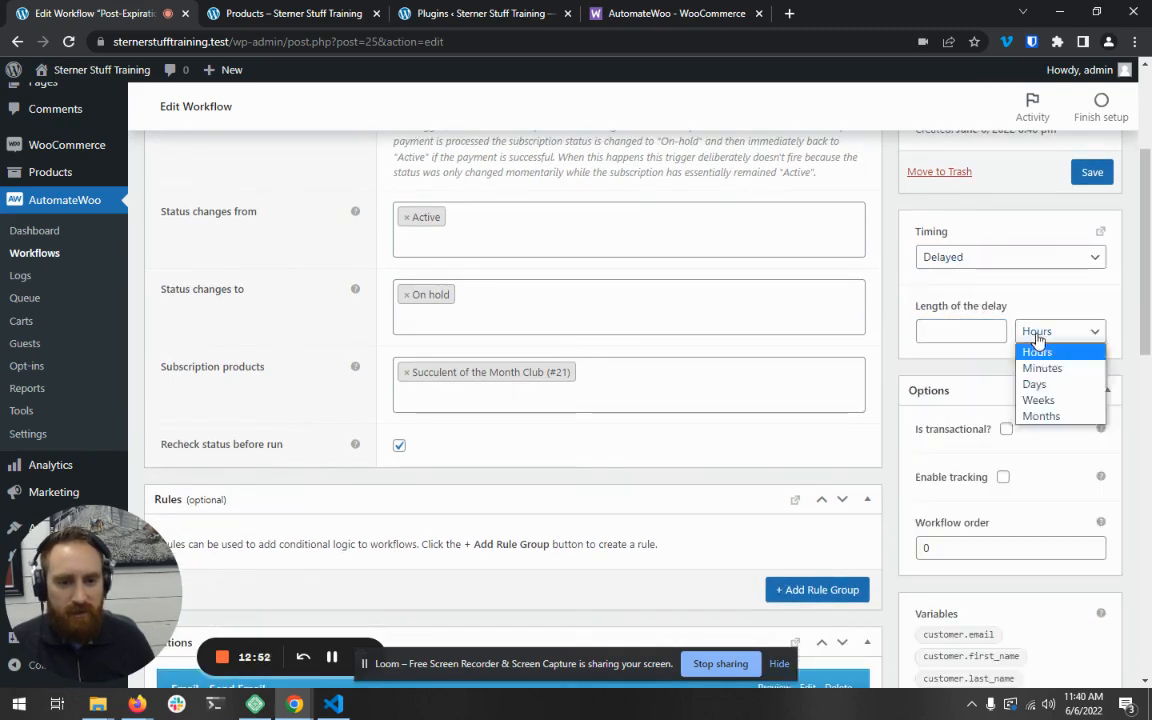
click(1035, 384)
click(989, 330)
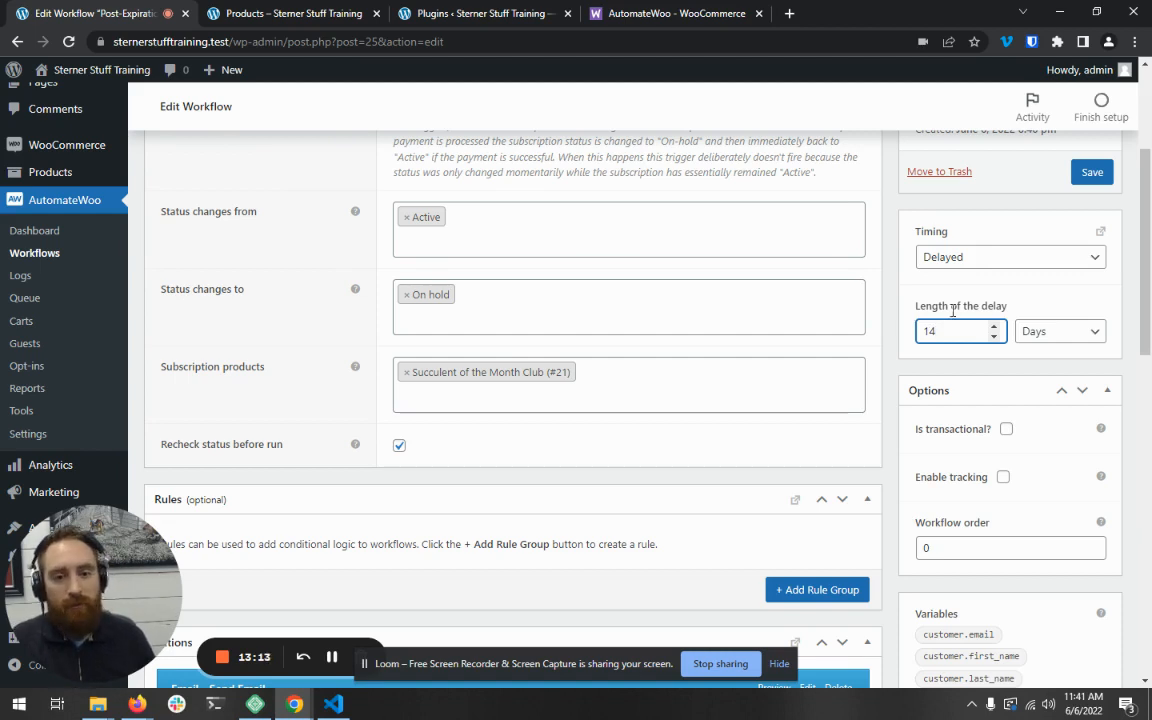
click(893, 318)
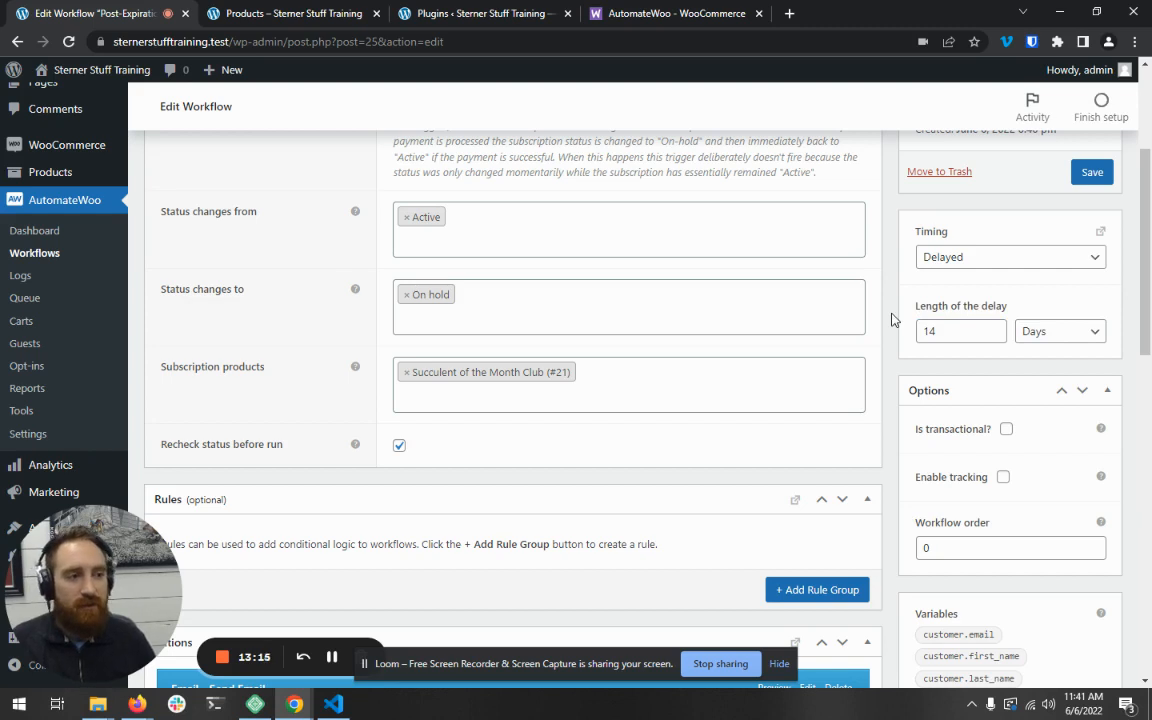